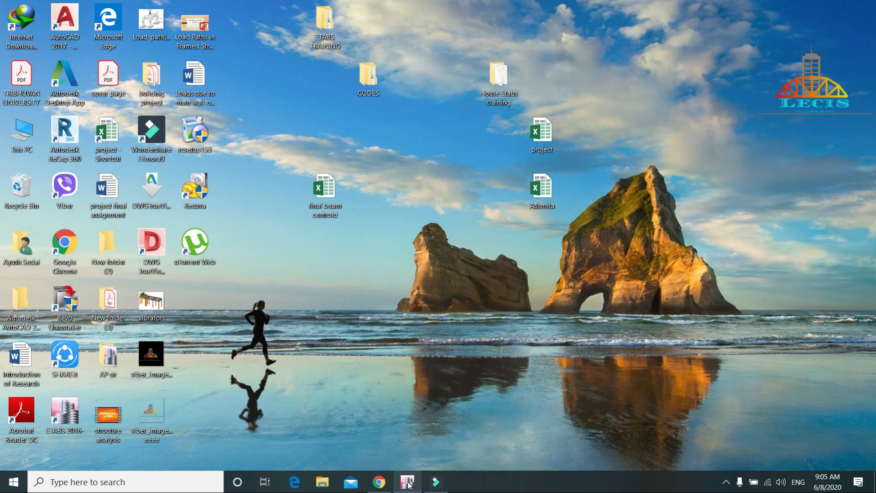
Step: Define four additional rigid diaphragms named D2, D3, D4 and D5
{"action": "left_click", "coordinate": [408, 482]}
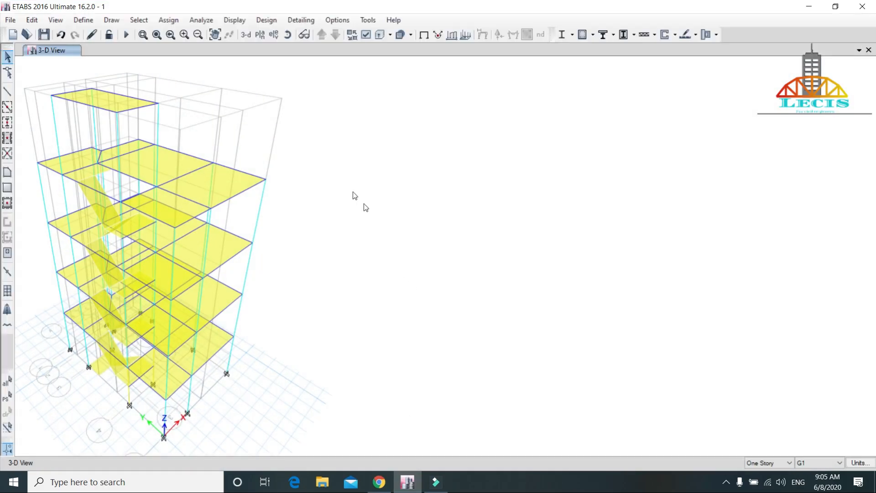
{"action": "left_click", "coordinate": [79, 19]}
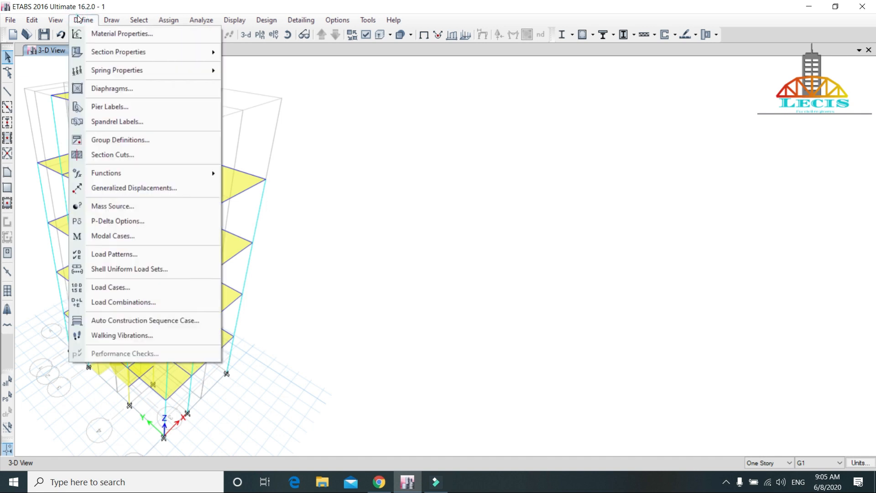
{"action": "left_click", "coordinate": [126, 89]}
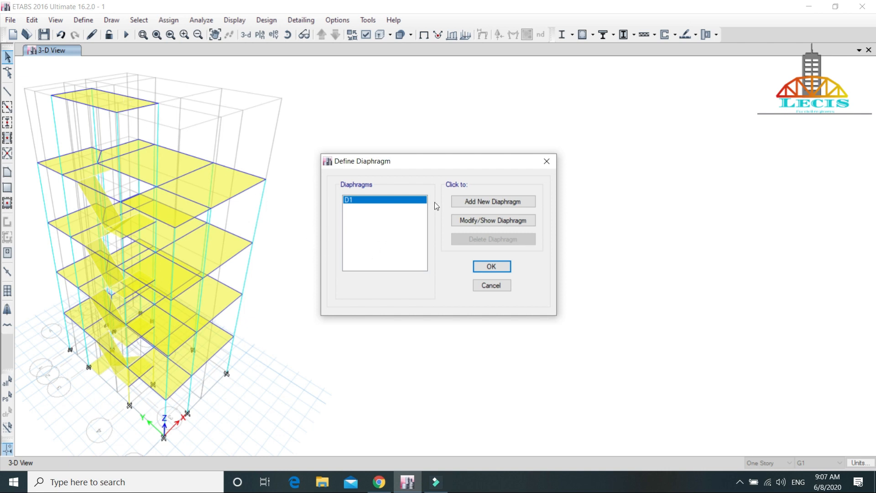
{"action": "left_click", "coordinate": [473, 202]}
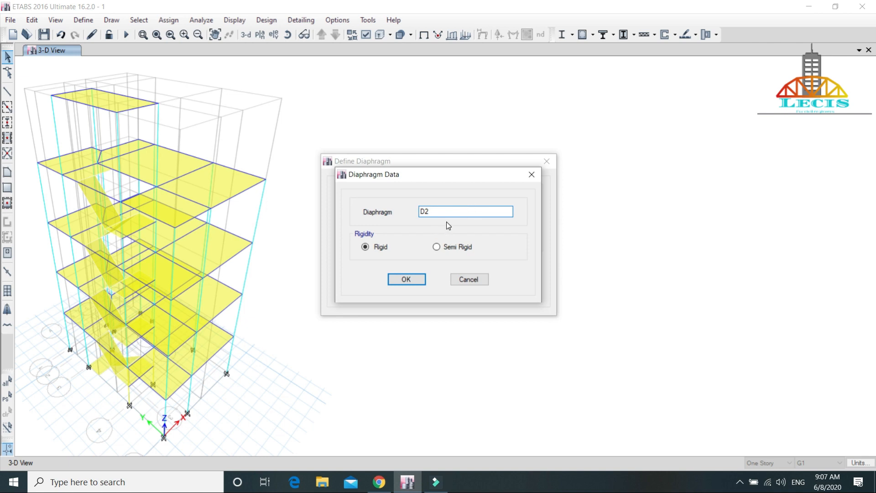
{"action": "left_click", "coordinate": [395, 279]}
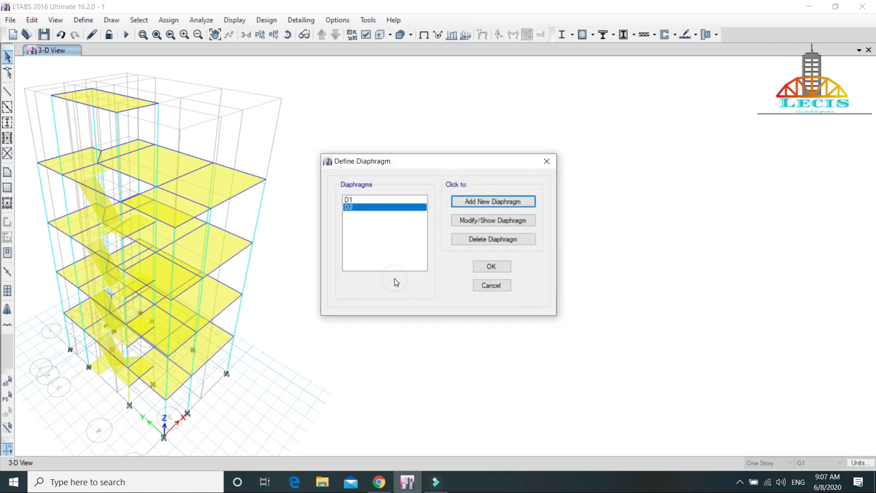
{"action": "left_click", "coordinate": [467, 203]}
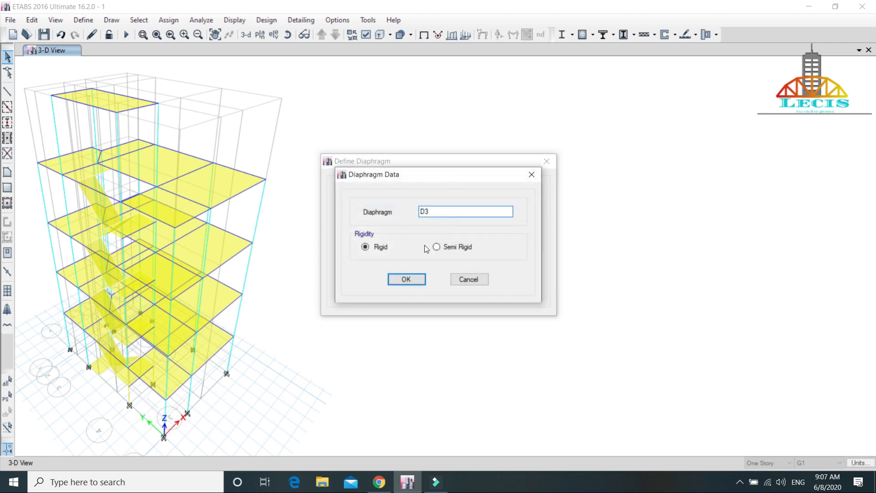
{"action": "left_click", "coordinate": [412, 282]}
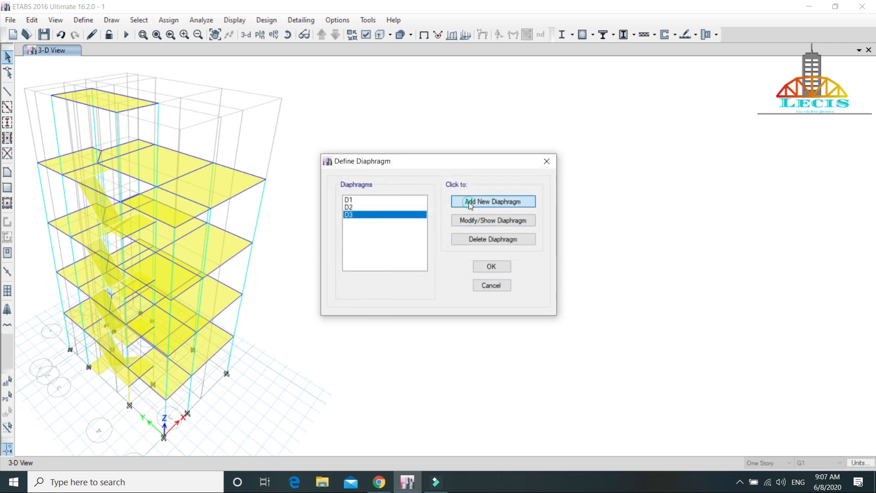
{"action": "left_click", "coordinate": [469, 203]}
{"action": "left_click", "coordinate": [417, 279]}
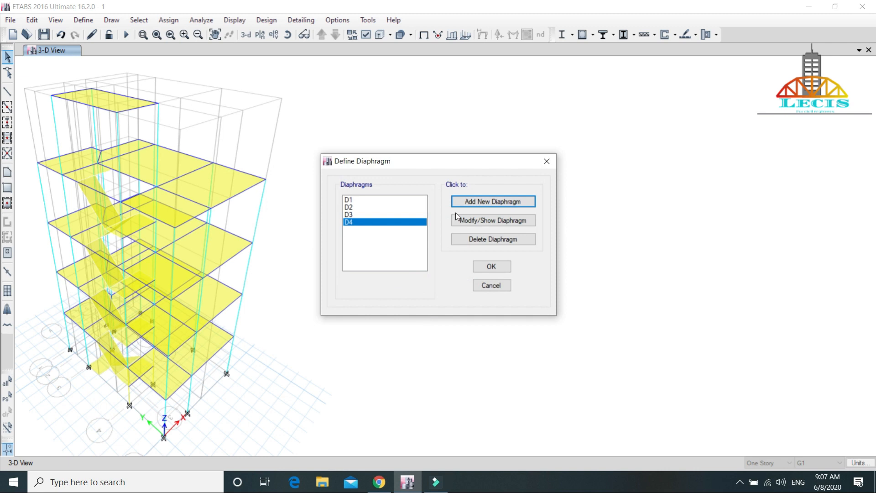
{"action": "left_click", "coordinate": [456, 201]}
{"action": "left_click", "coordinate": [402, 279]}
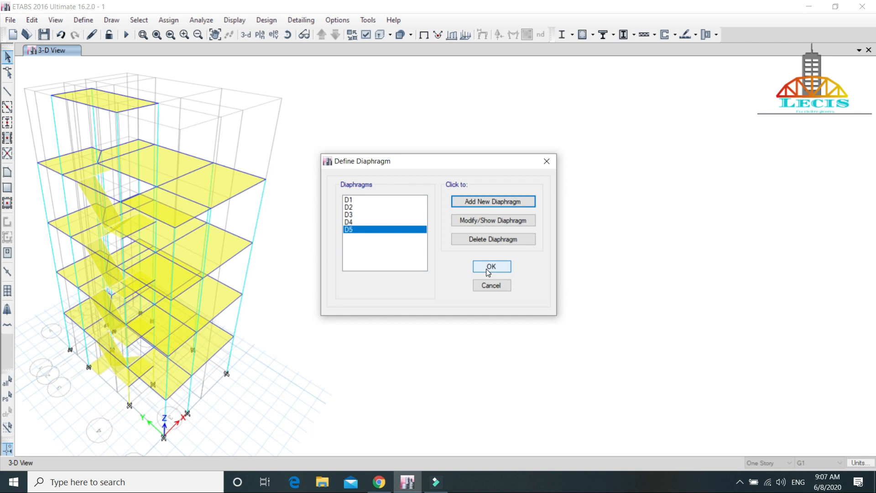
Step: Review the rigidity setting of diaphragm D1 and accept the diaphragm definitions
{"action": "left_click", "coordinate": [392, 201]}
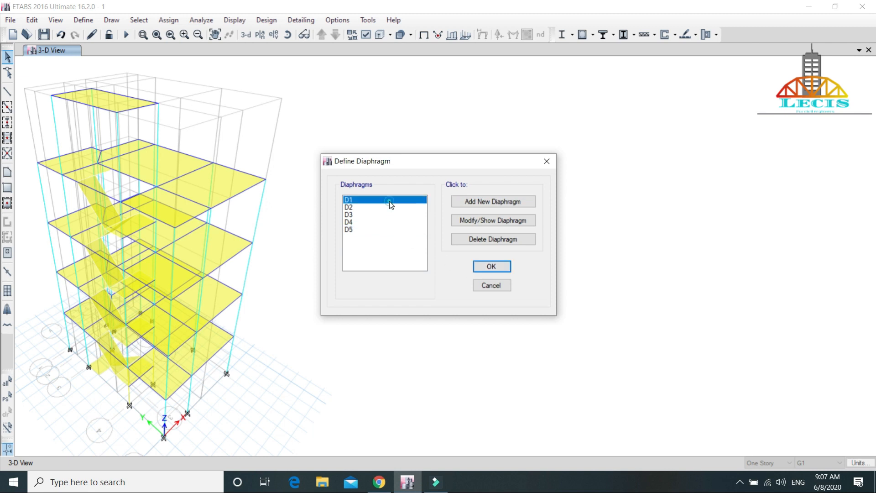
{"action": "left_click", "coordinate": [489, 221]}
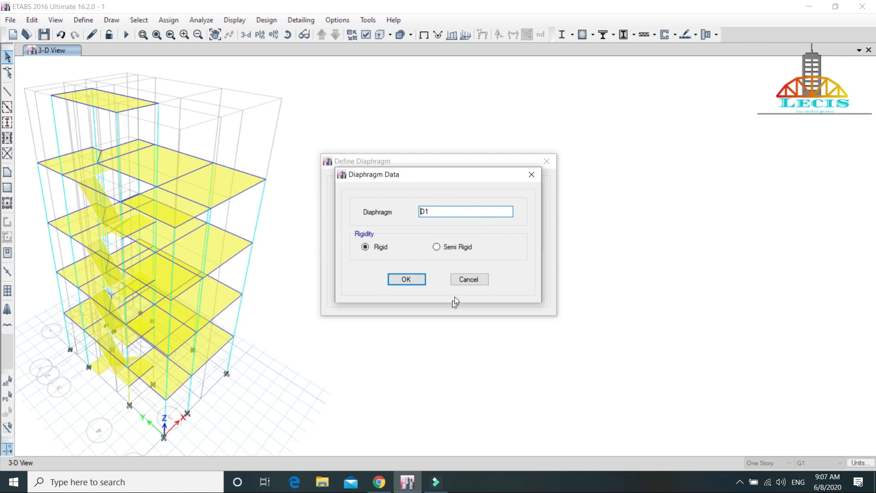
{"action": "left_click", "coordinate": [467, 280]}
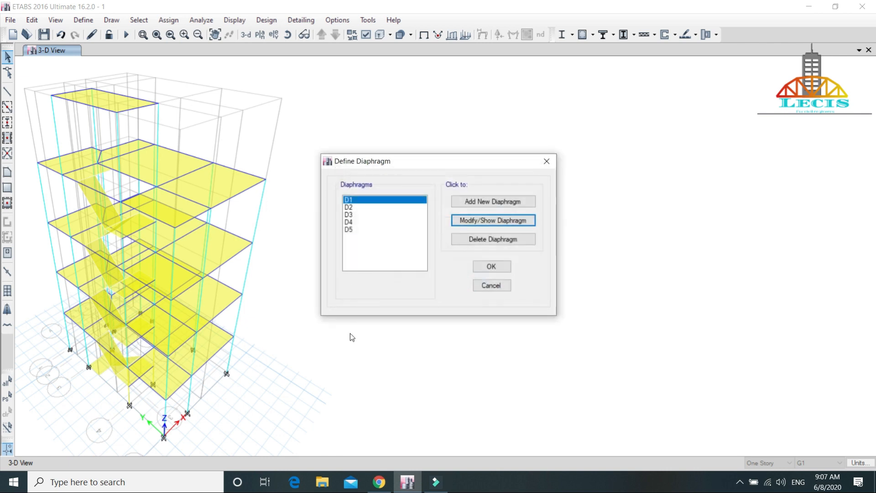
{"action": "left_click", "coordinate": [486, 267]}
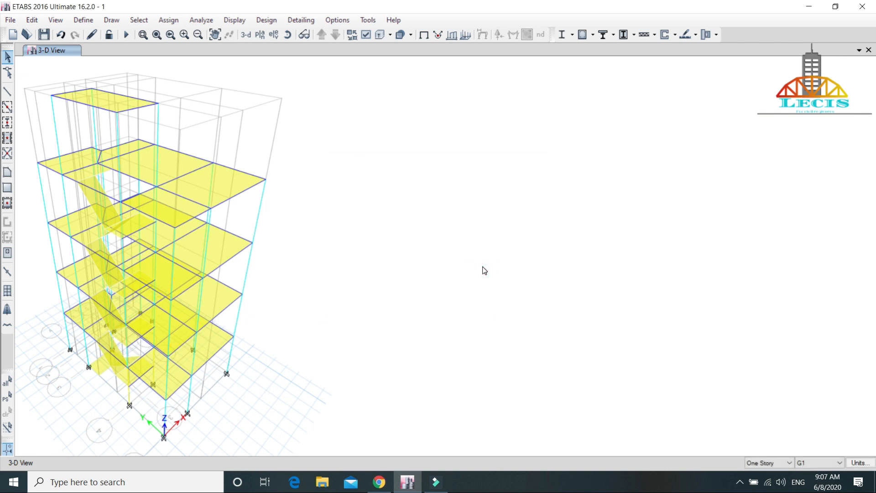
Step: Add a second view window beside the existing 3-D view of the model
{"action": "key", "text": "alt"}
{"action": "left_click", "coordinate": [411, 287]}
{"action": "left_click", "coordinate": [859, 50]}
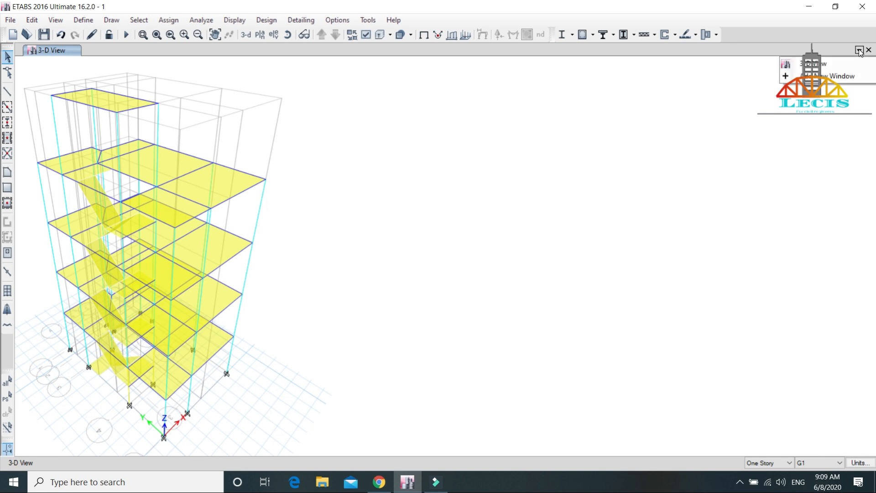
{"action": "left_click", "coordinate": [830, 82]}
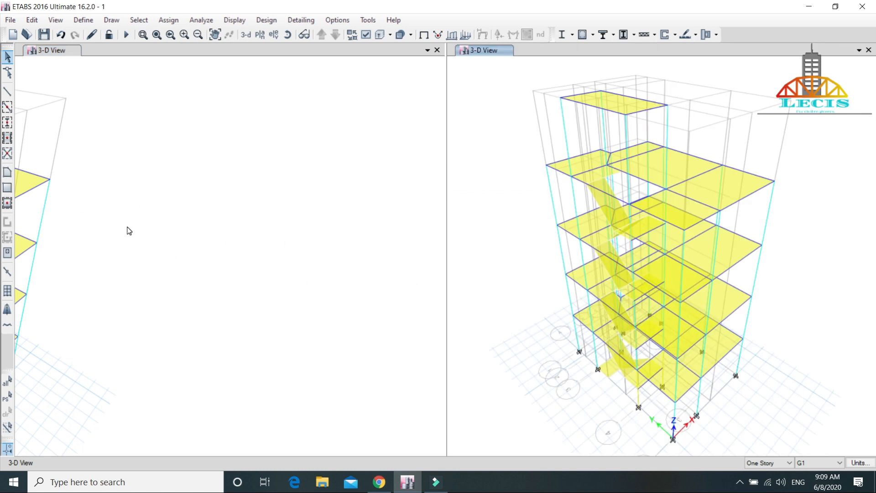
Step: Switch the original 3-D view window to the default plan view of story 1ST F
{"action": "scroll", "coordinate": [126, 227], "scroll_direction": "down", "scroll_amount": 5}
{"action": "middle_click_drag", "start_coordinate": [118, 221], "coordinate": [276, 211]}
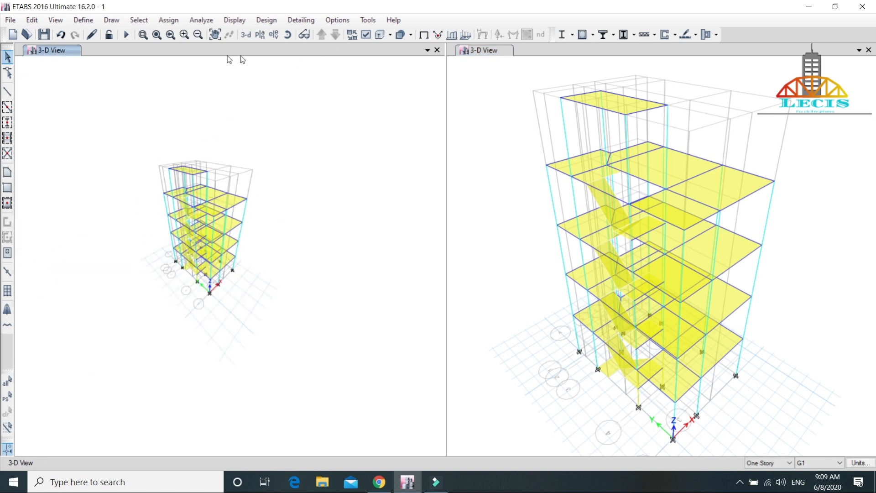
{"action": "left_click", "coordinate": [260, 35]}
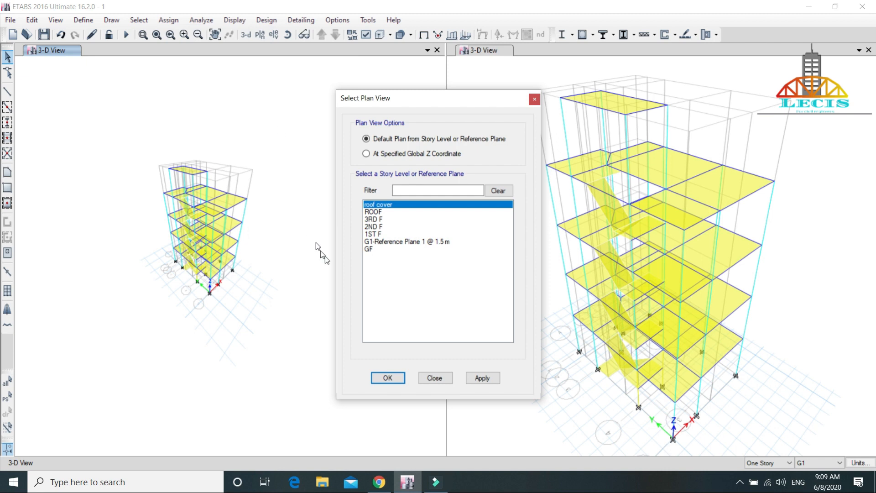
{"action": "left_click", "coordinate": [378, 234]}
{"action": "left_click", "coordinate": [481, 378]}
{"action": "left_click", "coordinate": [387, 377]}
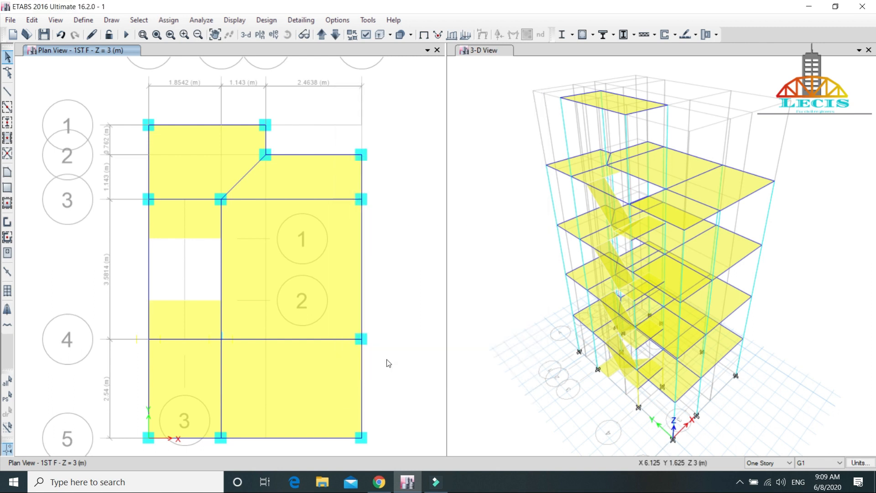
{"action": "key", "text": "alt"}
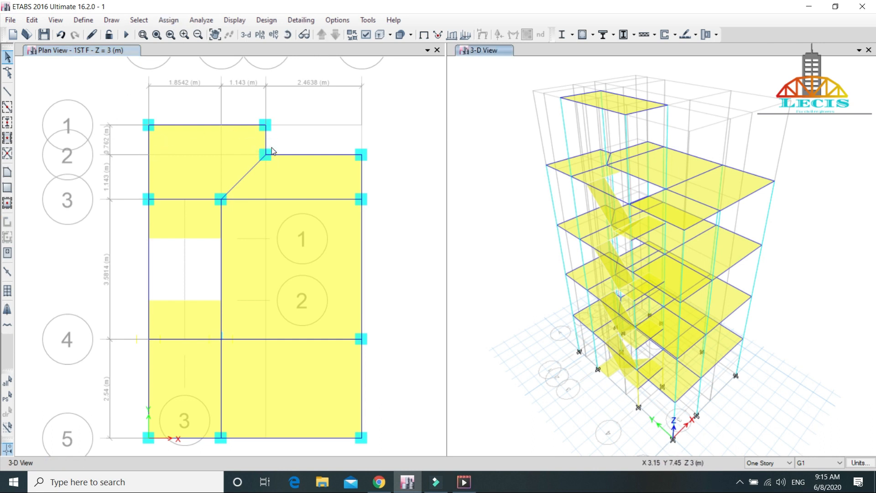
{"action": "key", "text": "alt"}
{"action": "left_click_drag", "start_coordinate": [102, 83], "coordinate": [432, 450]}
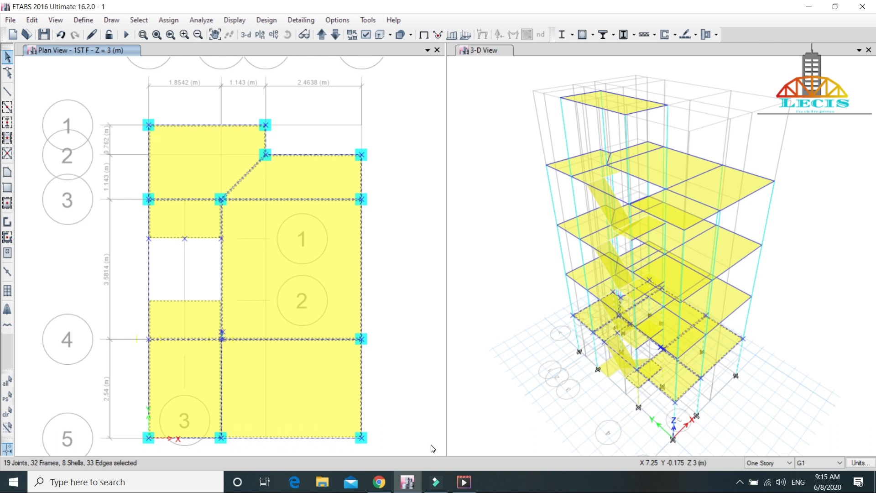
{"action": "key", "text": "Escape"}
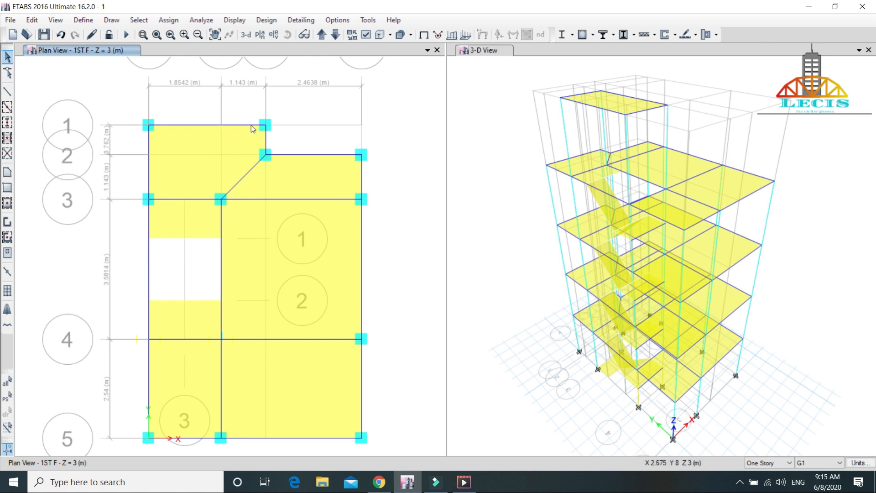
Step: Select all frames with the col 300*300 section property and hide them in the 1ST F plan view
{"action": "left_click", "coordinate": [139, 21]}
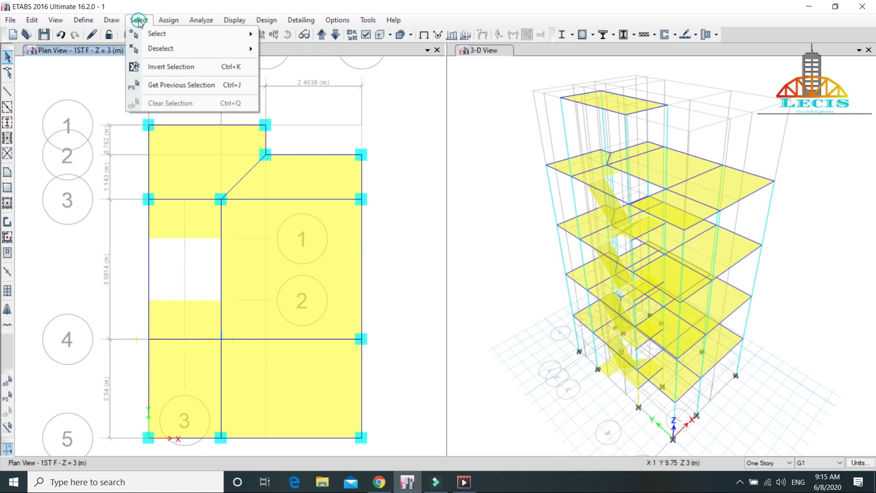
{"action": "mouse_move", "coordinate": [164, 36]}
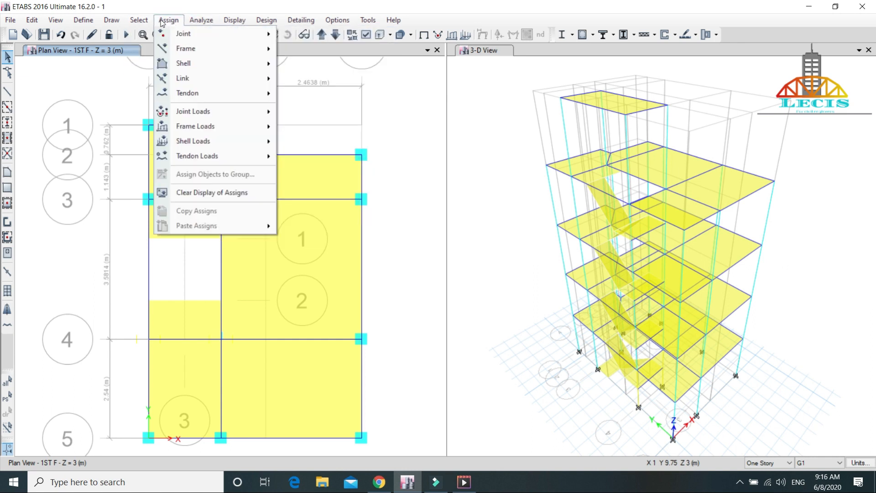
{"action": "left_click", "coordinate": [170, 20]}
{"action": "left_click", "coordinate": [138, 20]}
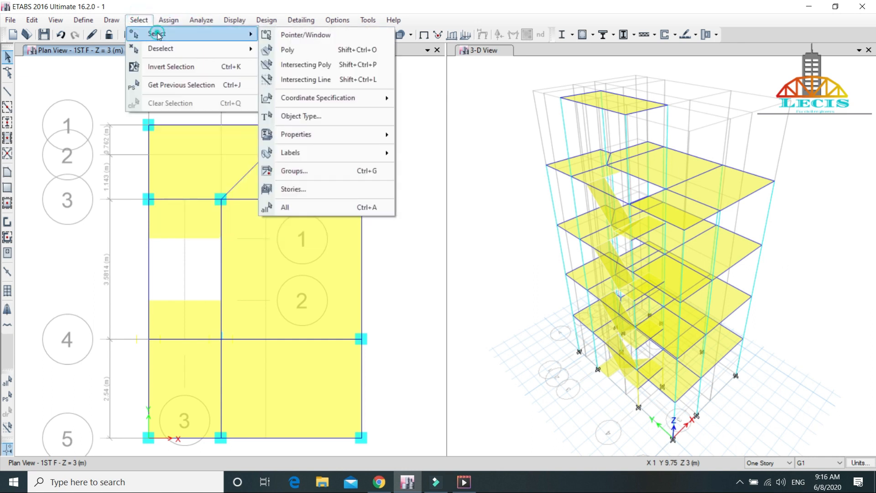
{"action": "left_click", "coordinate": [349, 133]}
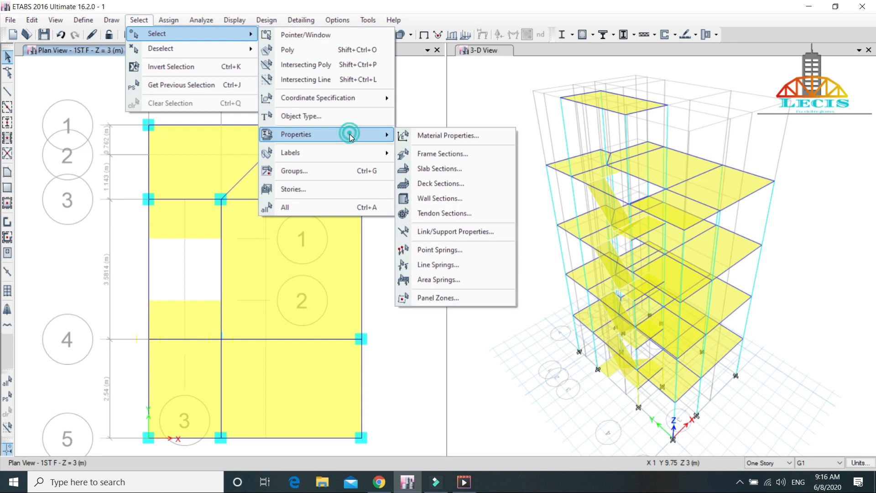
{"action": "left_click", "coordinate": [447, 154]}
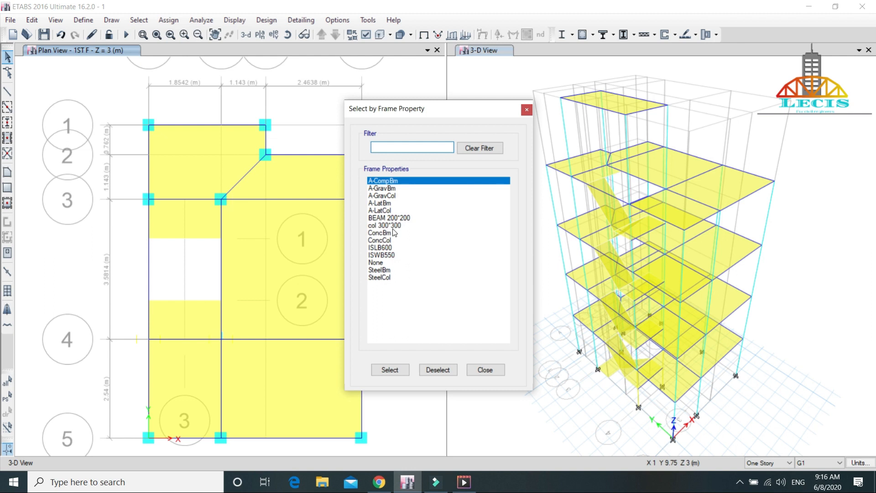
{"action": "left_click", "coordinate": [398, 225]}
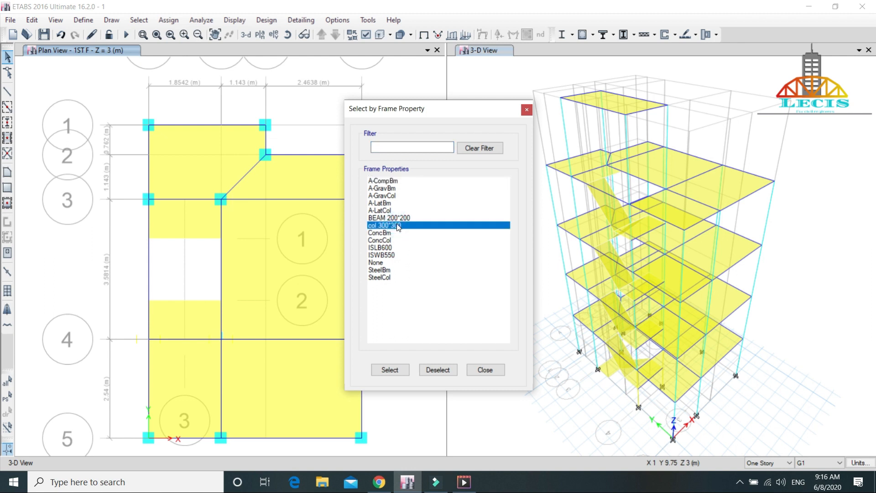
{"action": "left_click", "coordinate": [389, 371]}
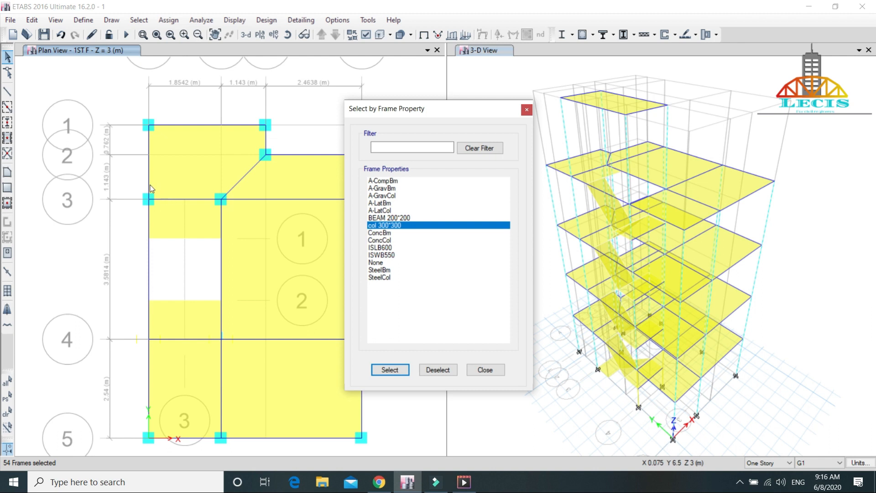
{"action": "left_click", "coordinate": [138, 26]}
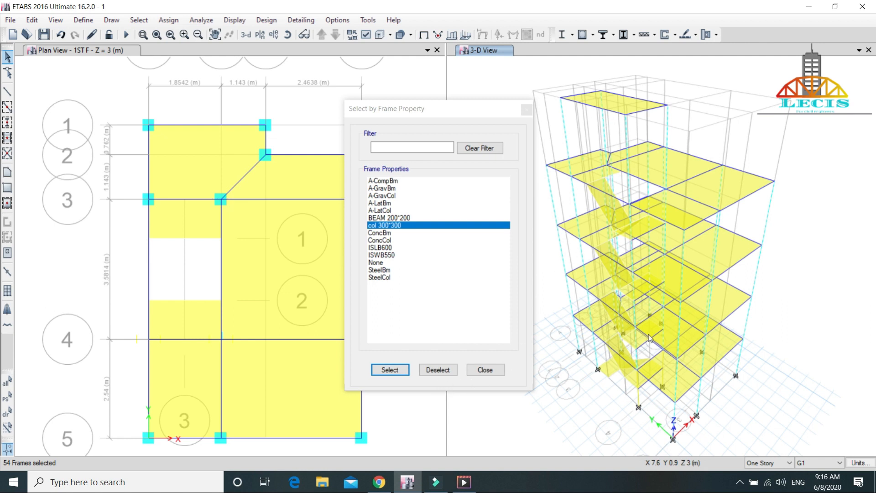
{"action": "left_click", "coordinate": [485, 370]}
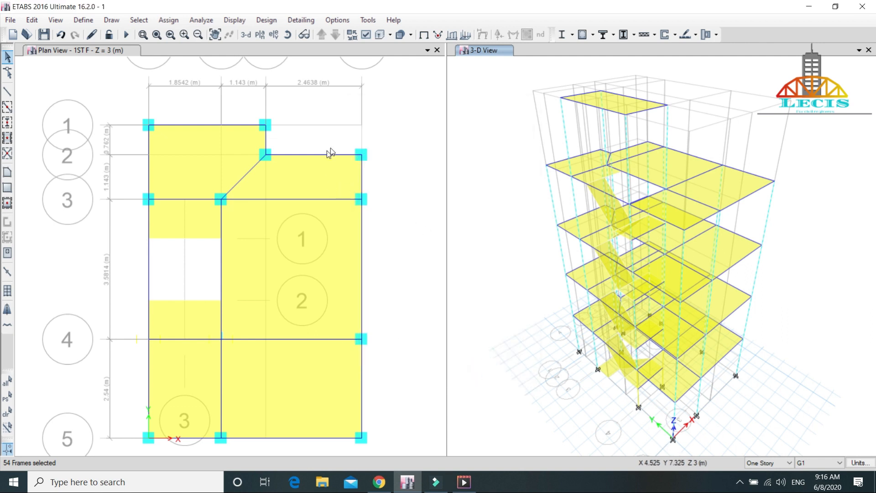
{"action": "right_click", "coordinate": [395, 126]}
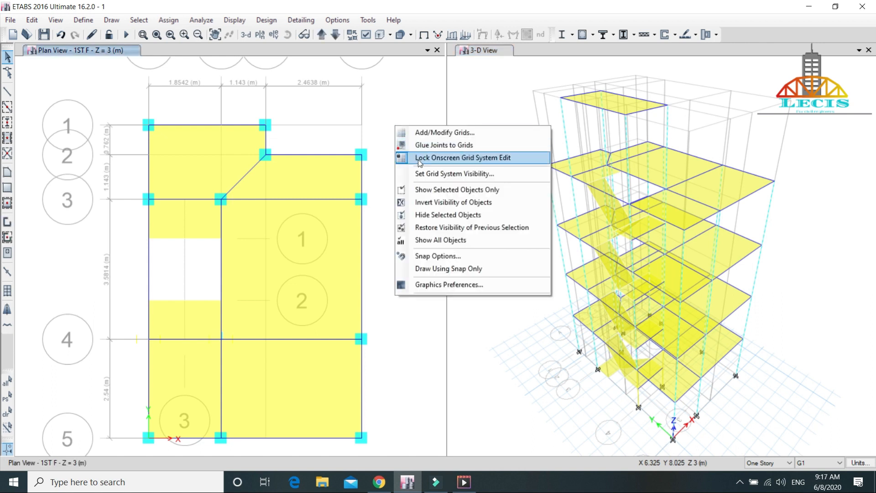
{"action": "left_click", "coordinate": [453, 214]}
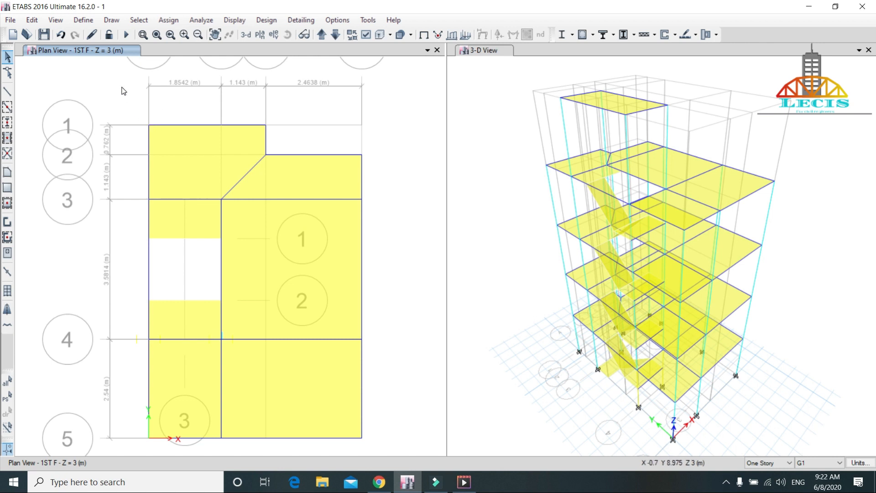
Step: Select everything in the 1ST F plan view and assign shell diaphragm D1 to the slabs
{"action": "left_click_drag", "start_coordinate": [109, 83], "coordinate": [410, 450]}
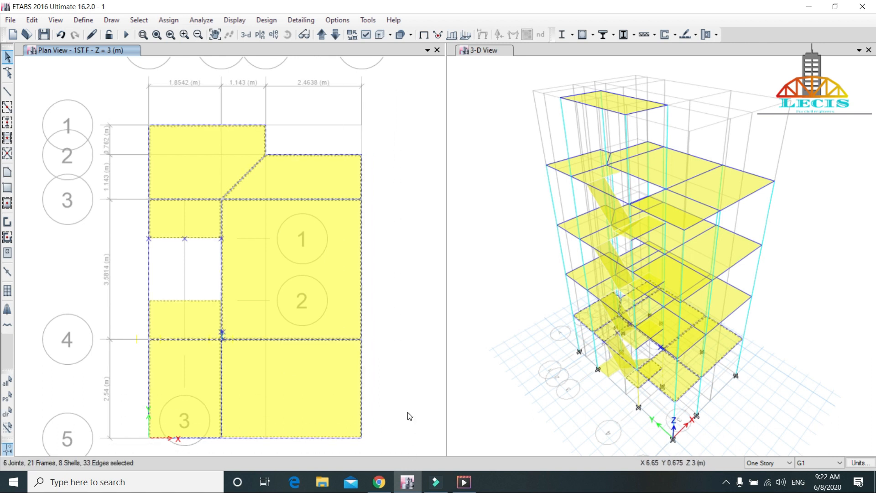
{"action": "left_click", "coordinate": [176, 21]}
{"action": "mouse_move", "coordinate": [202, 63]}
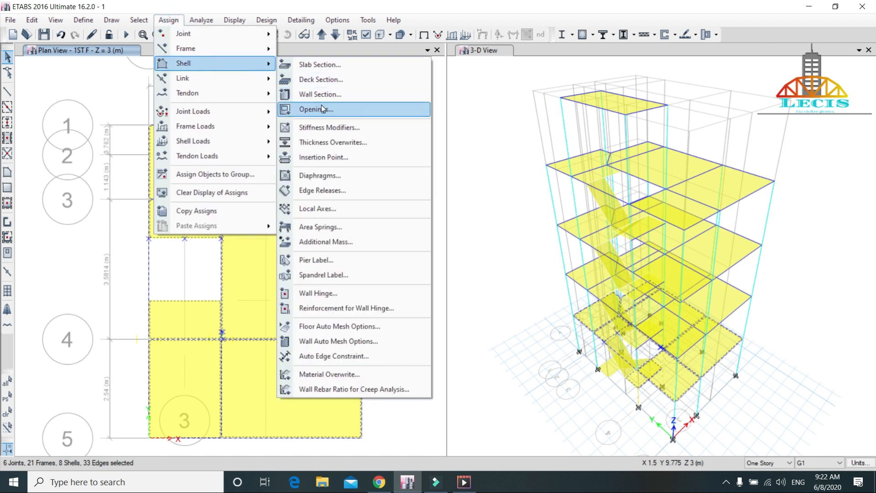
{"action": "left_click", "coordinate": [322, 176]}
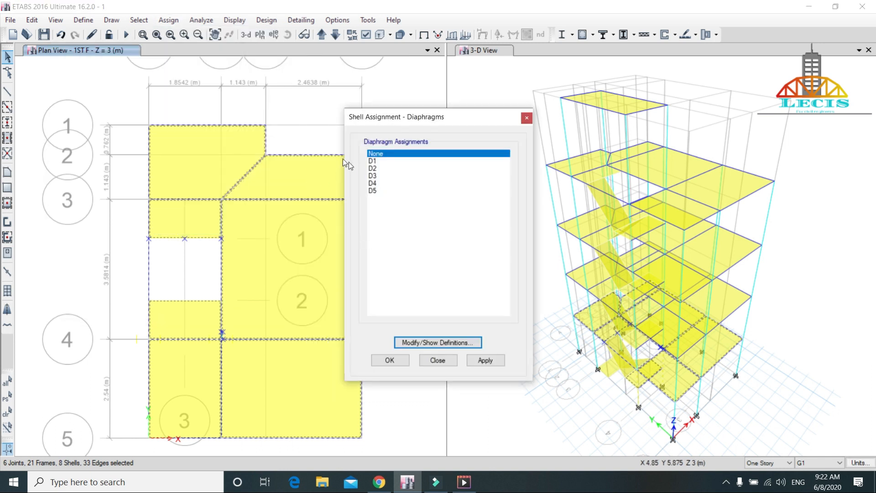
{"action": "left_click", "coordinate": [375, 161]}
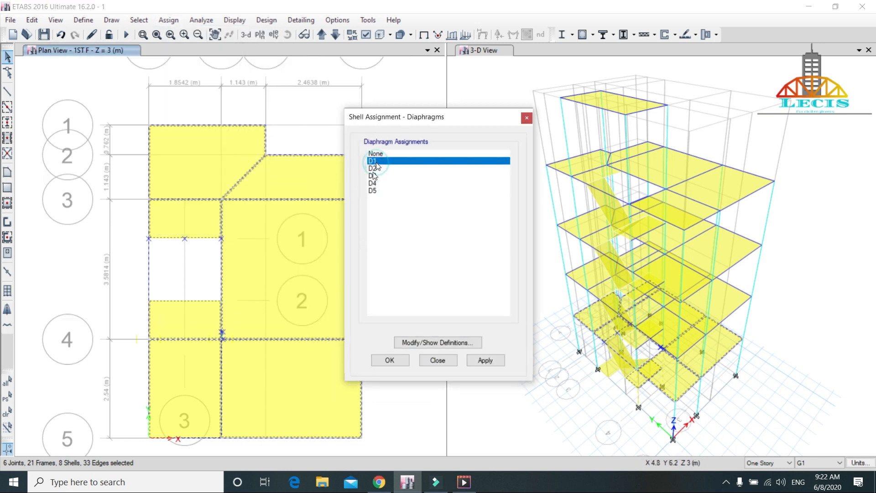
{"action": "left_click", "coordinate": [484, 361]}
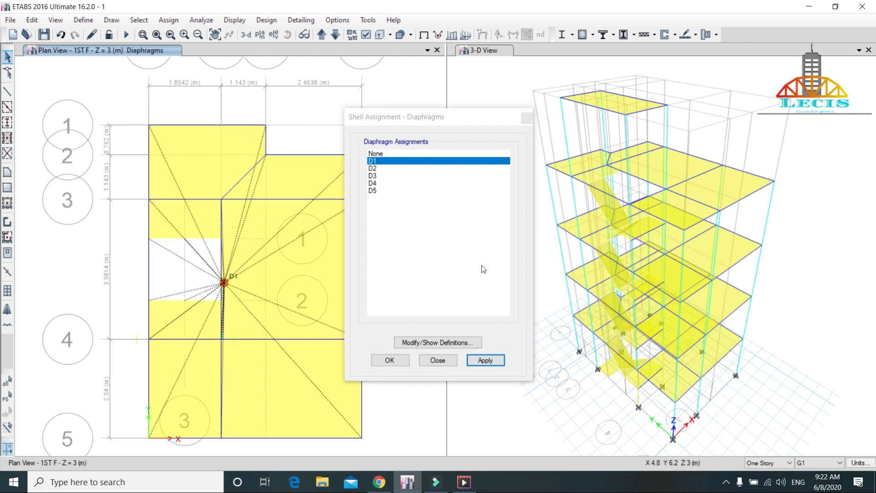
Step: Bring up the 2ND F plan, select the whole floor and assign diaphragm D2 to its slabs
{"action": "left_click_drag", "start_coordinate": [456, 119], "coordinate": [596, 152]}
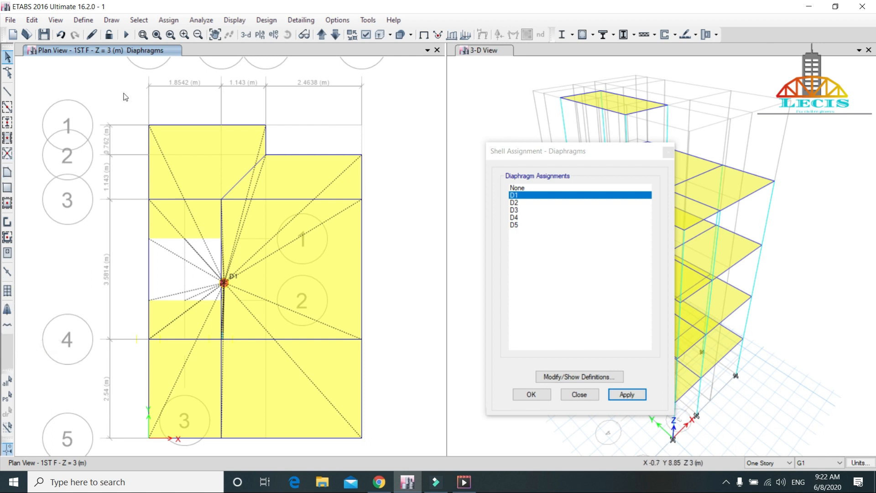
{"action": "left_click", "coordinate": [321, 35]}
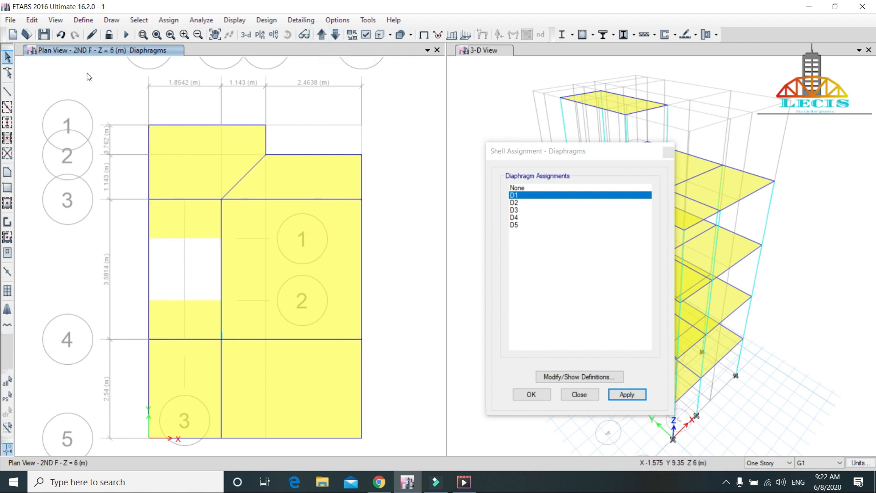
{"action": "left_click_drag", "start_coordinate": [81, 68], "coordinate": [404, 450]}
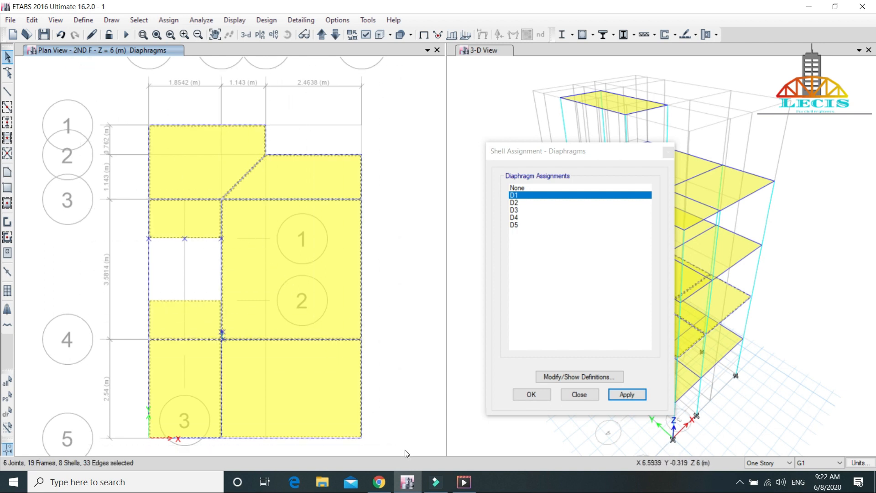
{"action": "left_click", "coordinate": [514, 204]}
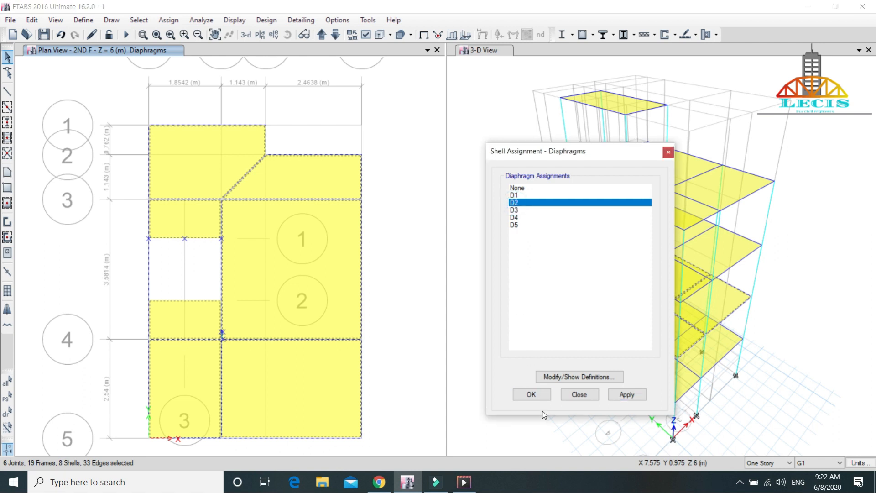
{"action": "left_click", "coordinate": [622, 397]}
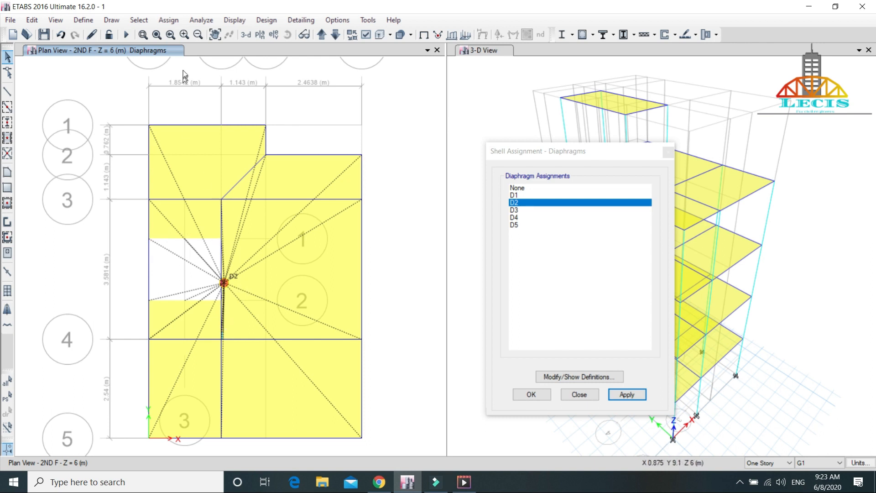
Step: Go up to the 3RD F plan, select the whole floor and assign diaphragm D3 to its slabs
{"action": "left_click", "coordinate": [322, 35]}
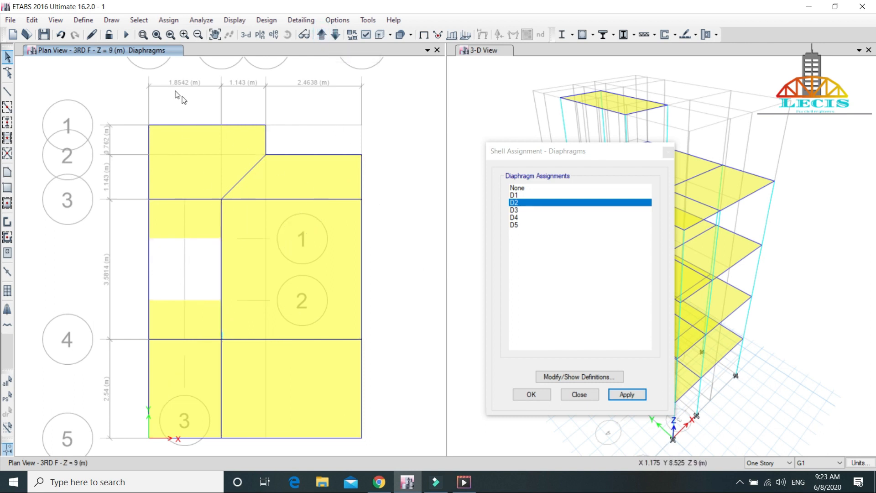
{"action": "left_click_drag", "start_coordinate": [107, 82], "coordinate": [404, 450]}
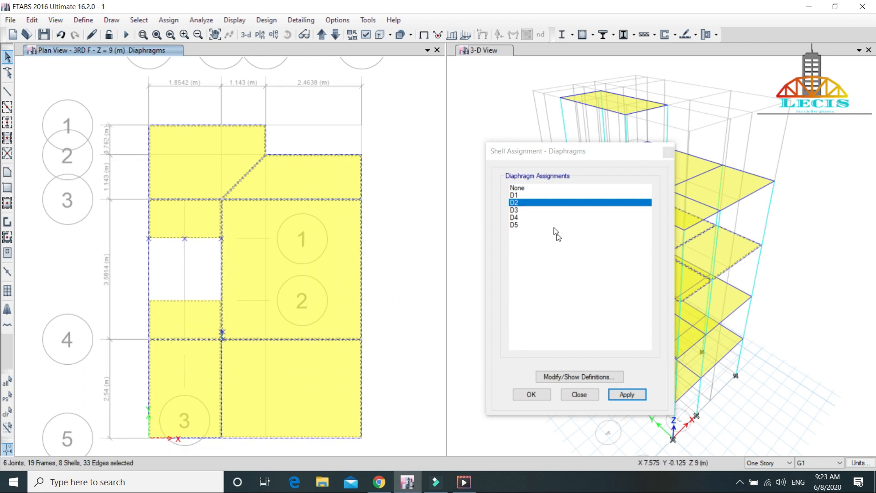
{"action": "left_click", "coordinate": [527, 210]}
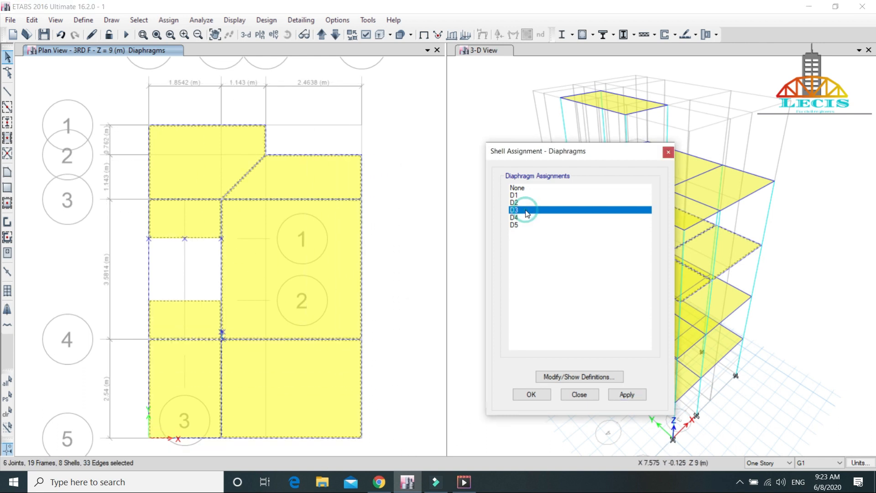
{"action": "left_click", "coordinate": [626, 395]}
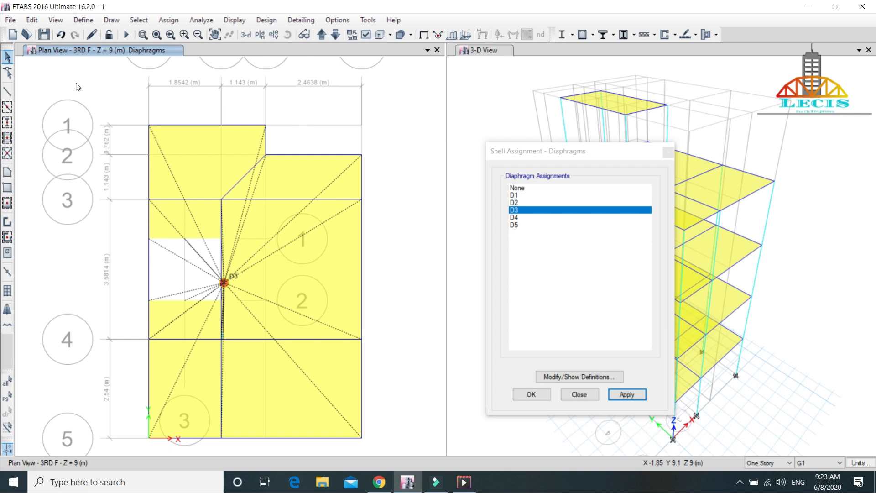
Step: Go up to the ROOF plan, select the whole floor and assign diaphragm D4 to its slabs
{"action": "left_click", "coordinate": [321, 34]}
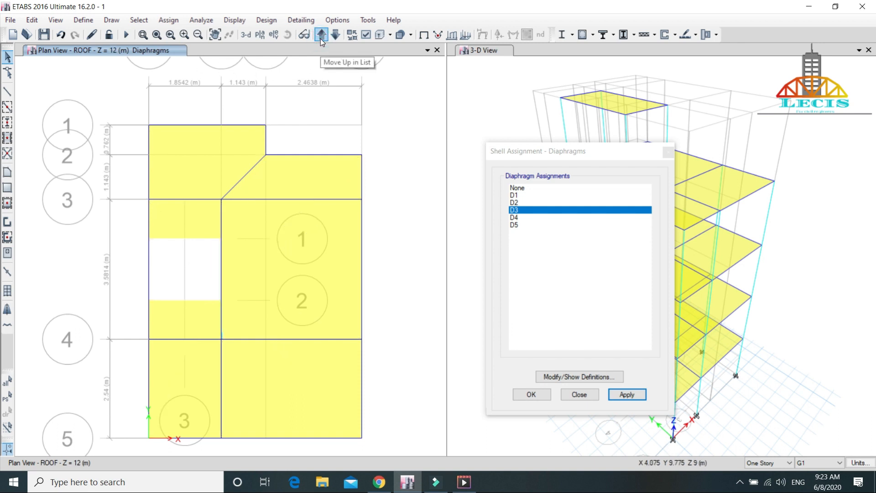
{"action": "left_click_drag", "start_coordinate": [100, 84], "coordinate": [399, 450]}
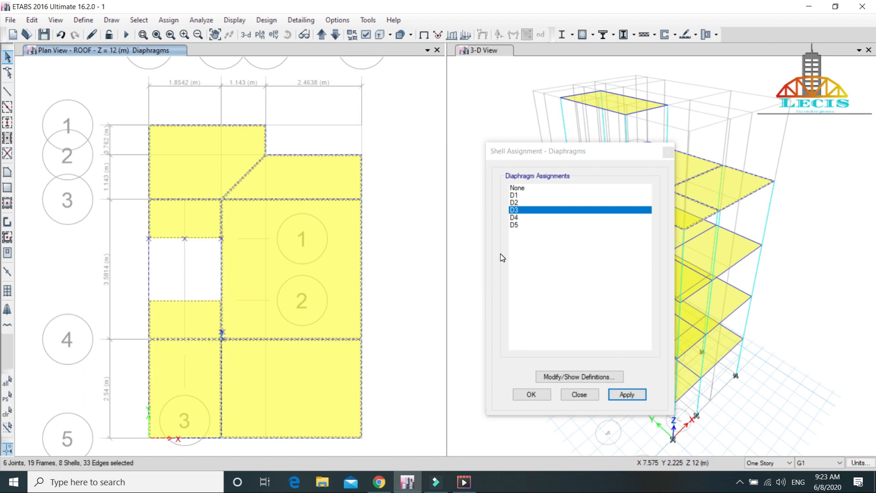
{"action": "left_click", "coordinate": [523, 218]}
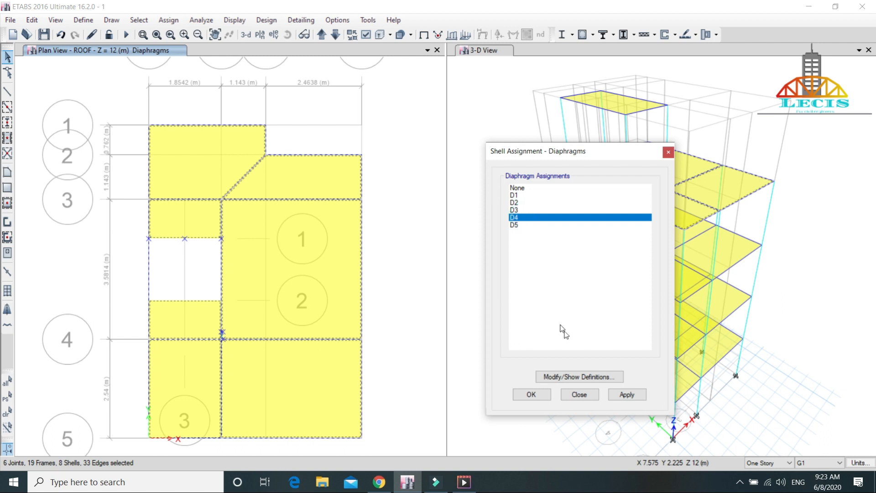
{"action": "left_click", "coordinate": [627, 394]}
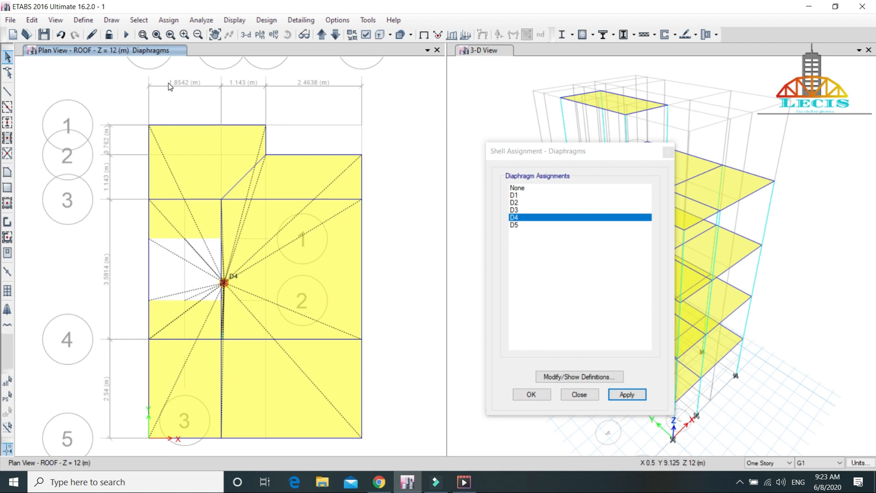
Step: Go up to the roof cover plan, assign diaphragm D5 to its slab and finish the diaphragm assignment
{"action": "left_click", "coordinate": [321, 35]}
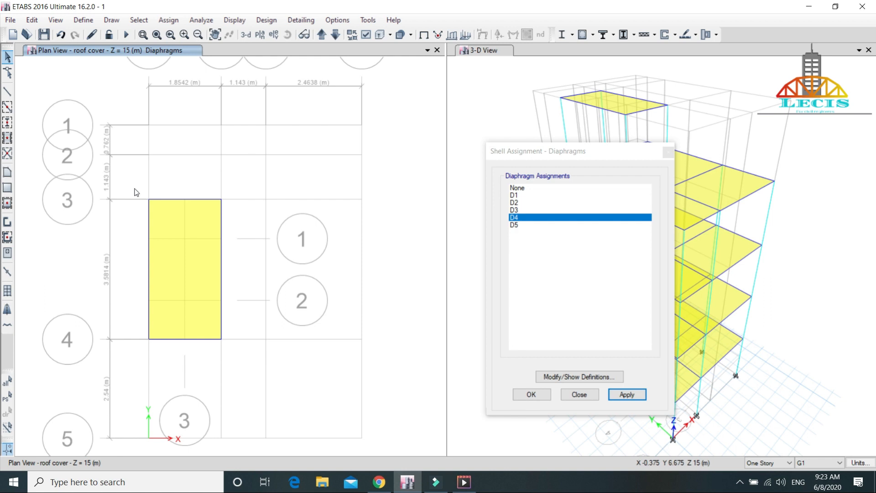
{"action": "left_click_drag", "start_coordinate": [122, 169], "coordinate": [257, 364]}
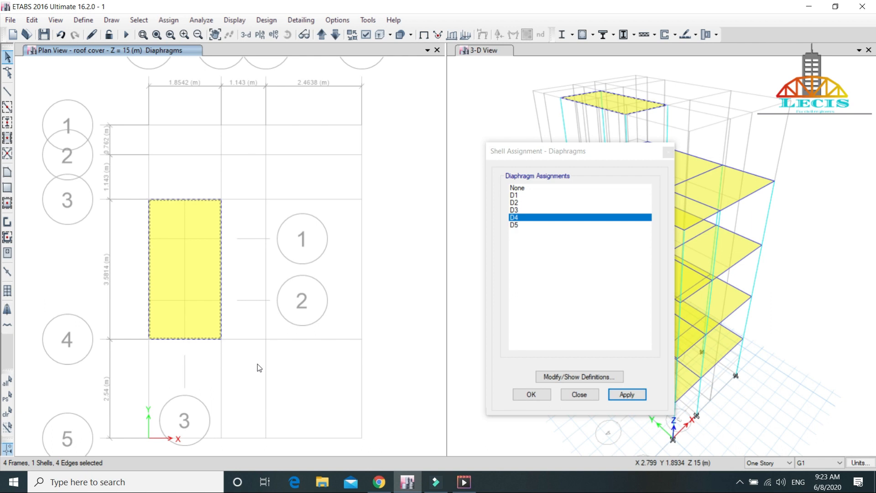
{"action": "left_click", "coordinate": [518, 225]}
{"action": "left_click", "coordinate": [619, 394]}
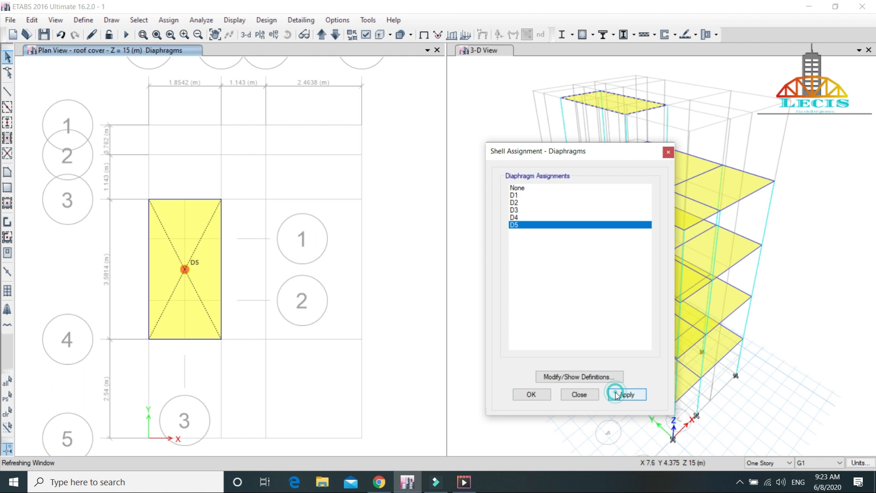
{"action": "left_click", "coordinate": [531, 395]}
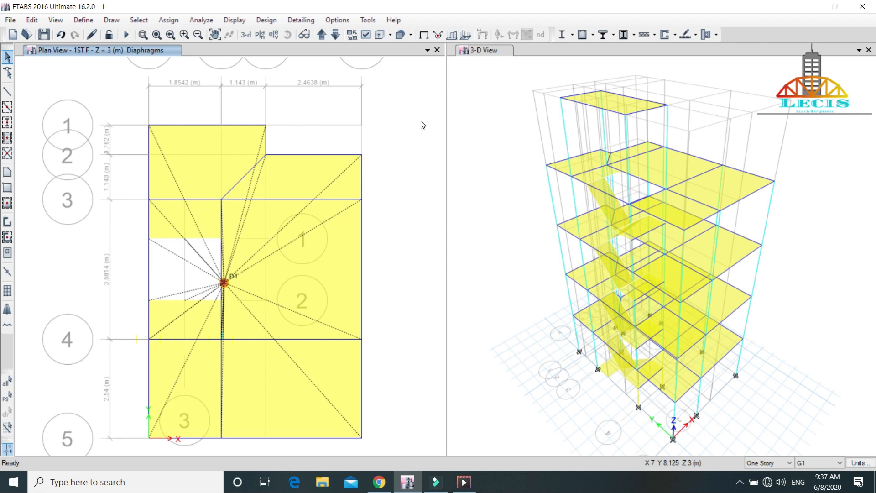
Step: Run the model check with all options selected, including trimming or extending frames and moving joints to fix problems
{"action": "left_click", "coordinate": [200, 20]}
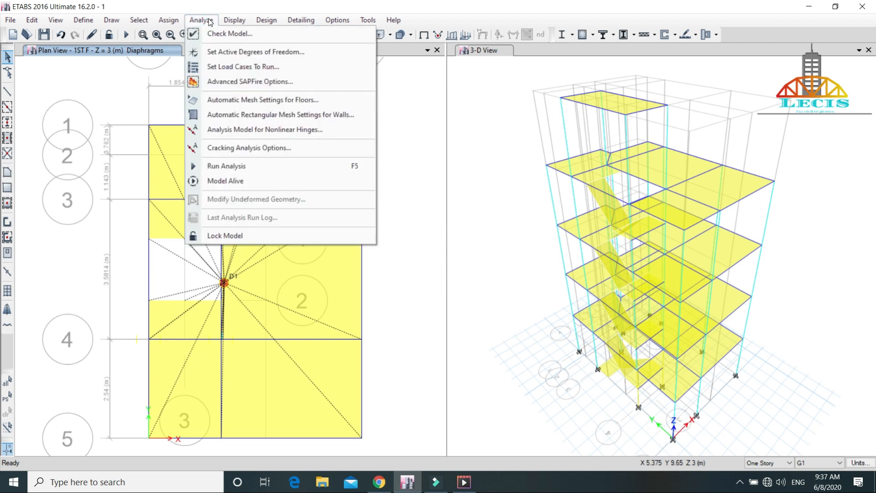
{"action": "left_click", "coordinate": [226, 34]}
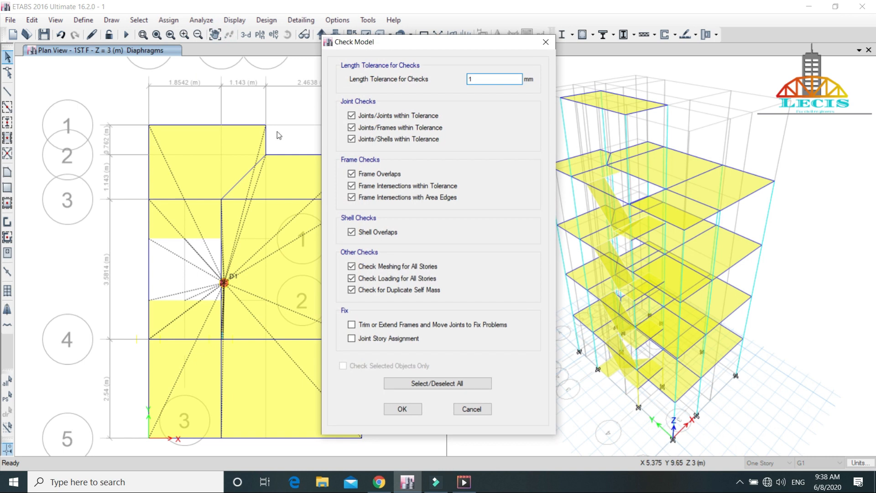
{"action": "left_click", "coordinate": [414, 385]}
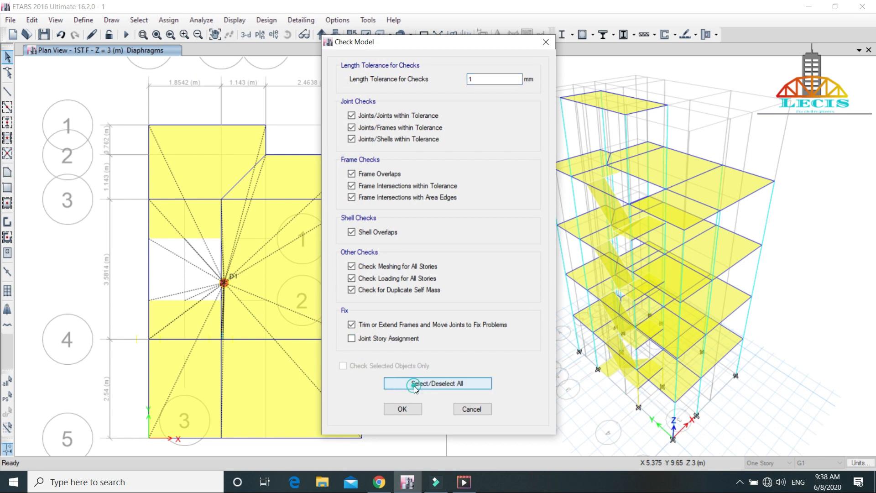
{"action": "left_click", "coordinate": [412, 410]}
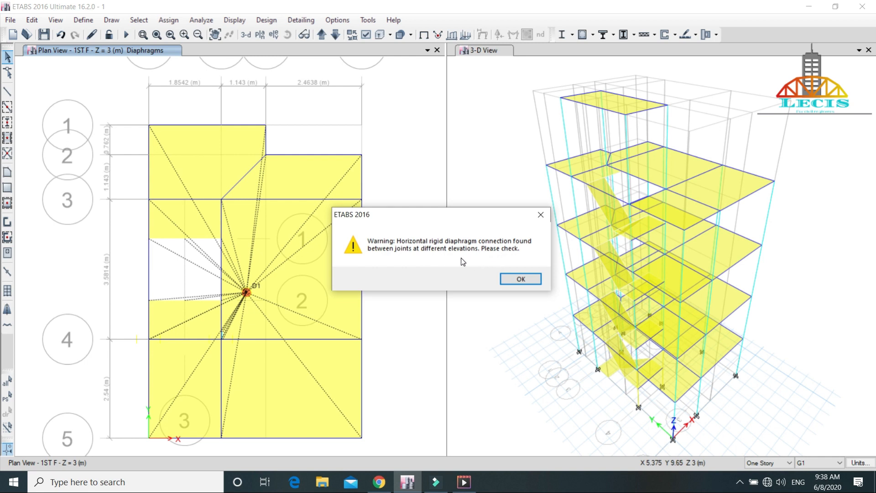
{"action": "left_click_drag", "start_coordinate": [455, 220], "coordinate": [497, 92]}
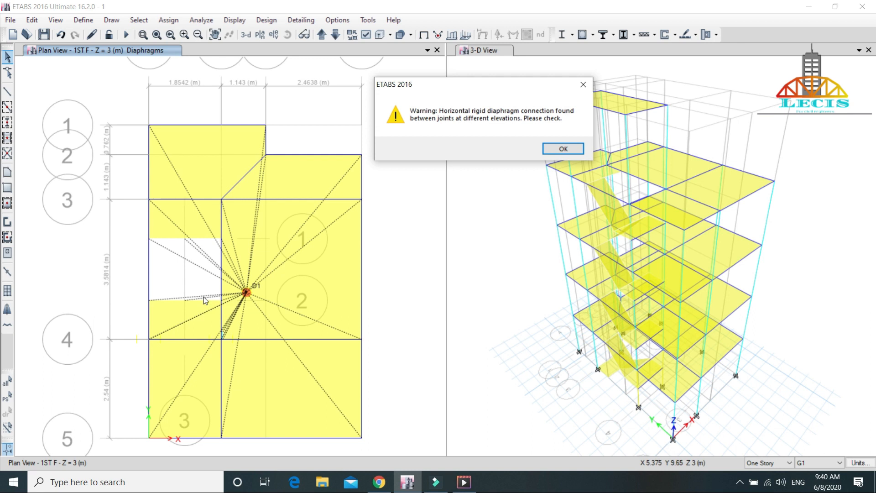
{"action": "left_click", "coordinate": [564, 149]}
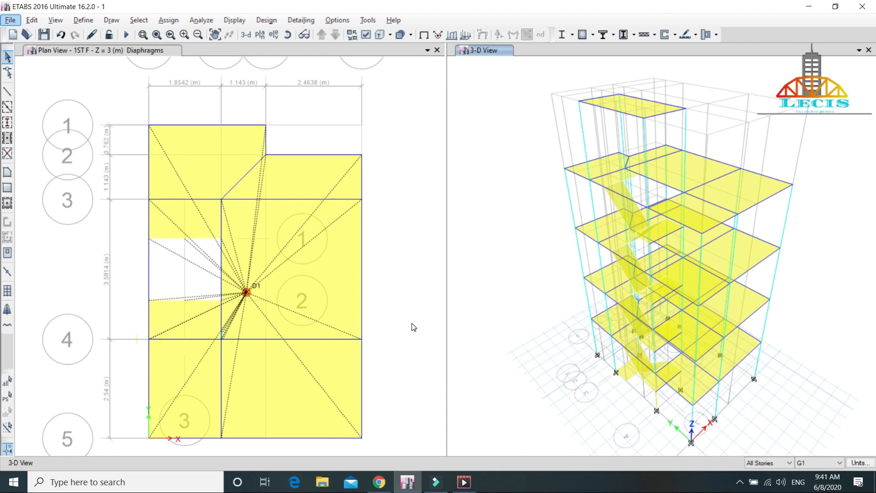
Step: With selection applied to All Stories, select the stair landing slabs in the 3-D view
{"action": "left_click", "coordinate": [790, 464]}
{"action": "left_click", "coordinate": [764, 481]}
{"action": "scroll", "coordinate": [528, 251], "scroll_direction": "up", "scroll_amount": 3}
{"action": "scroll", "coordinate": [528, 251], "scroll_direction": "down", "scroll_amount": 5}
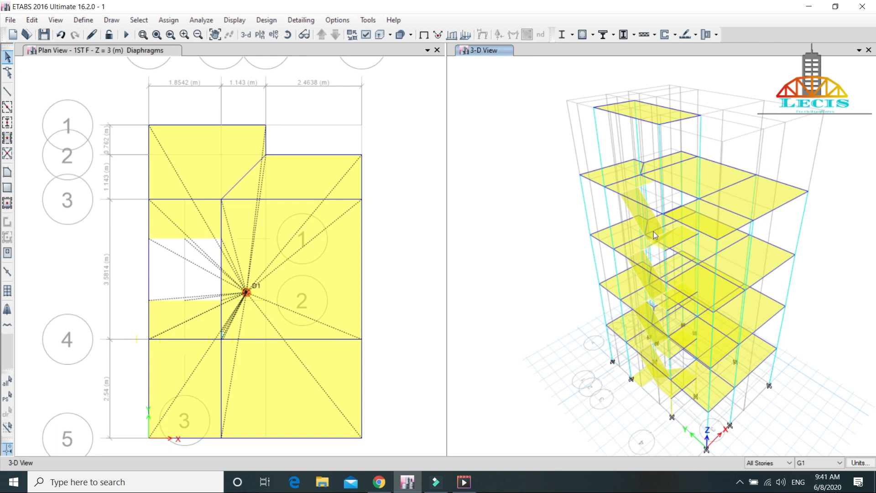
{"action": "scroll", "coordinate": [654, 231], "scroll_direction": "up", "scroll_amount": 4}
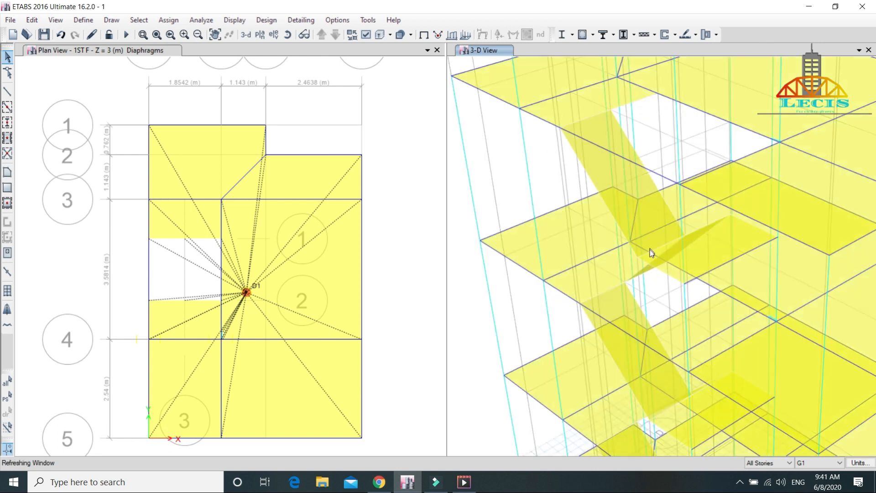
{"action": "left_click", "coordinate": [710, 253]}
{"action": "scroll", "coordinate": [475, 302], "scroll_direction": "down", "scroll_amount": 5}
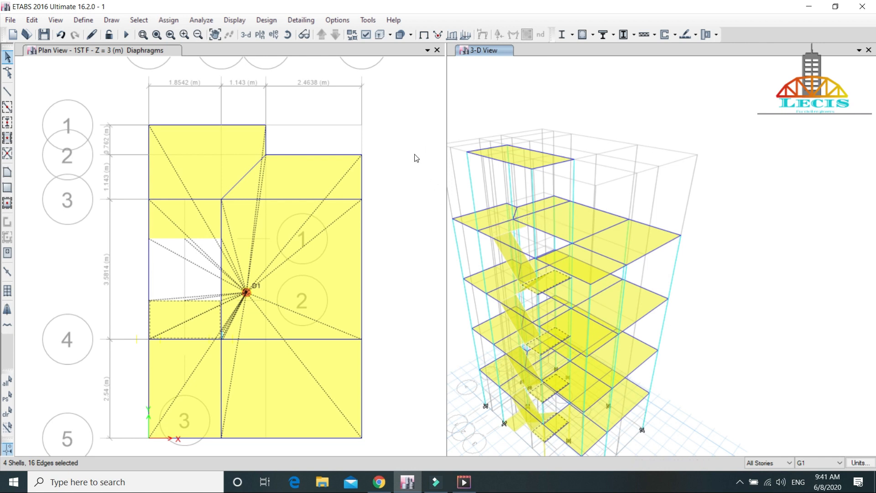
Step: Set the diaphragm assignment of the selected stair landing slabs to None
{"action": "left_click", "coordinate": [168, 20]}
{"action": "left_click", "coordinate": [214, 62]}
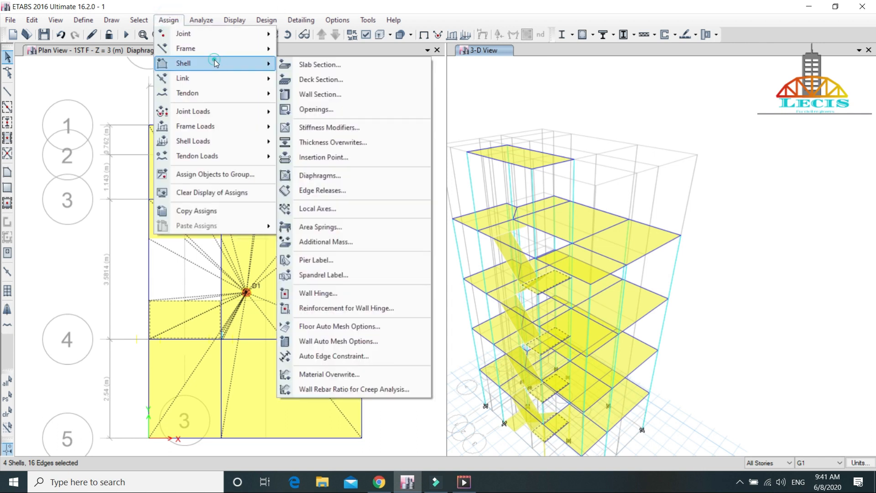
{"action": "left_click", "coordinate": [350, 174]}
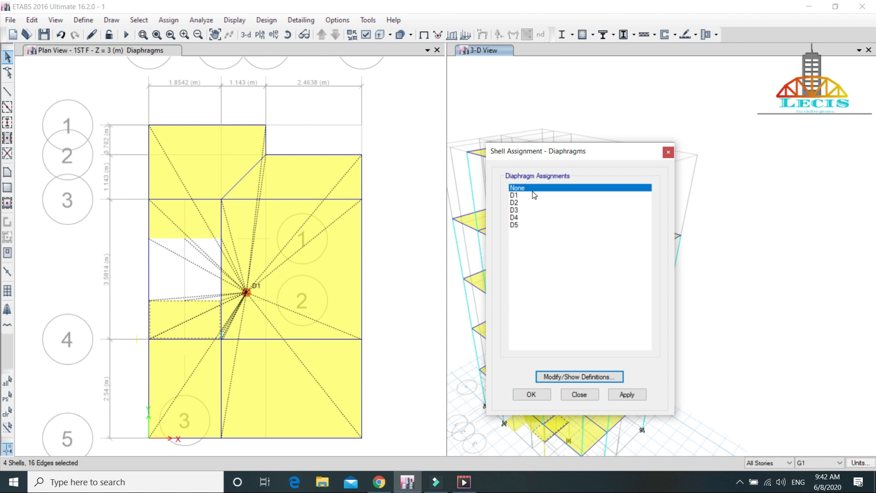
{"action": "left_click", "coordinate": [633, 395]}
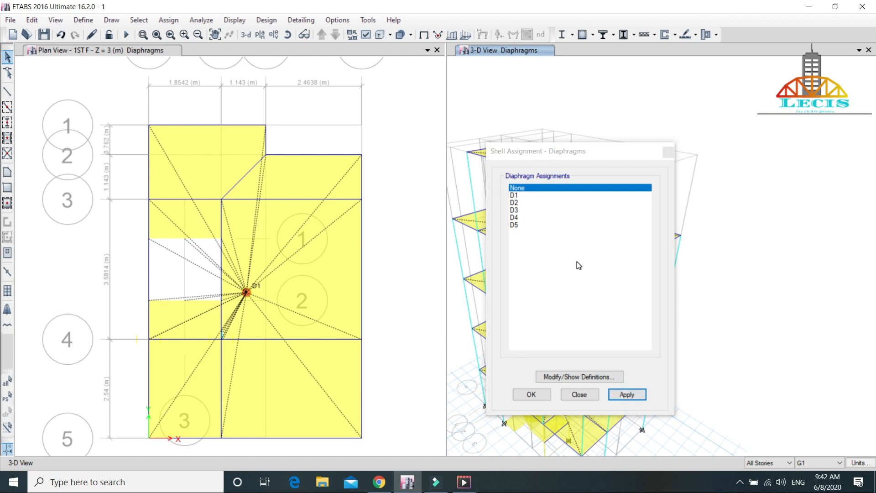
{"action": "left_click", "coordinate": [530, 396]}
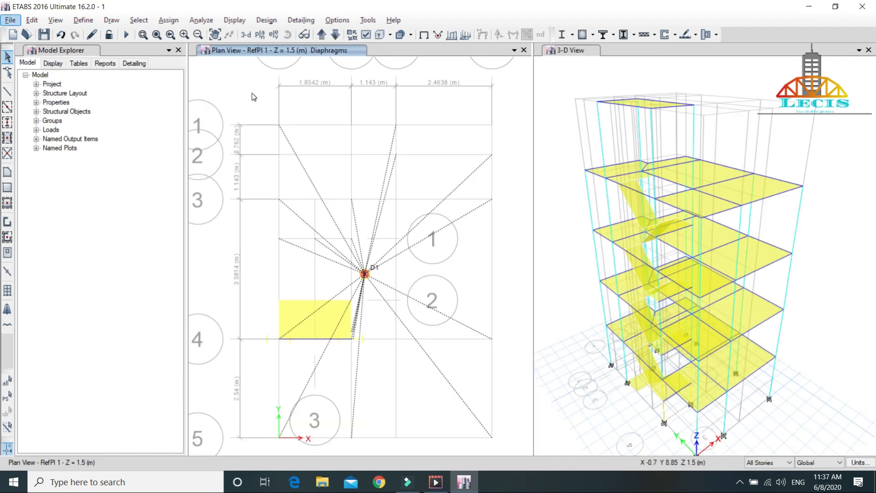
Step: Review the diaphragm assignments on the plan views from 1ST F up to the roof cover and back down to 2ND F
{"action": "left_click", "coordinate": [322, 34]}
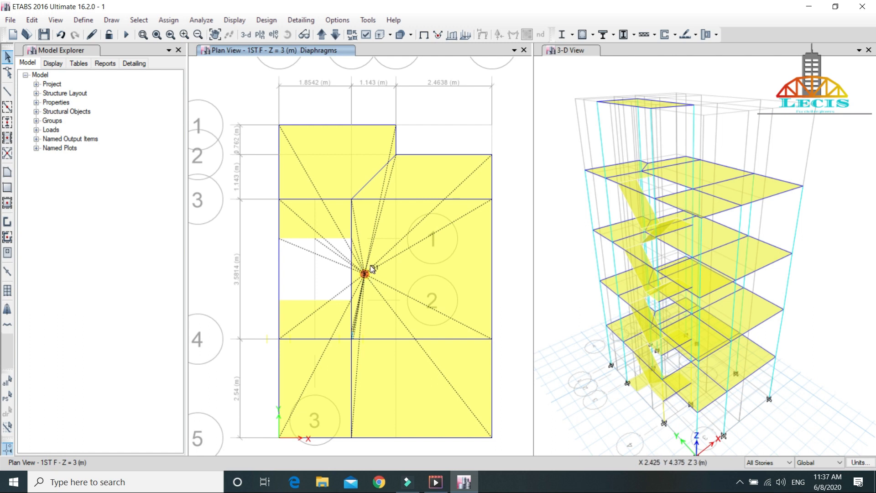
{"action": "left_click", "coordinate": [322, 34]}
{"action": "left_click", "coordinate": [322, 35]}
{"action": "left_click", "coordinate": [322, 35]}
{"action": "left_click", "coordinate": [321, 35]}
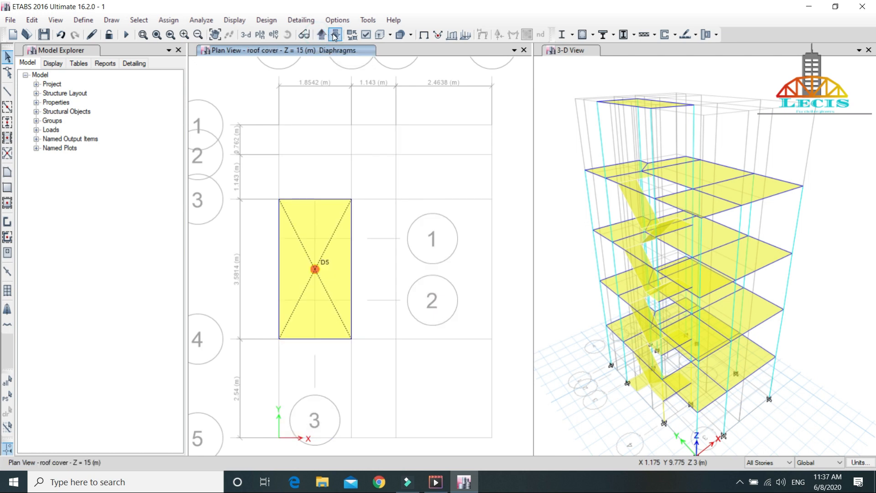
{"action": "left_click", "coordinate": [335, 35]}
{"action": "left_click", "coordinate": [335, 34]}
{"action": "left_click", "coordinate": [335, 35]}
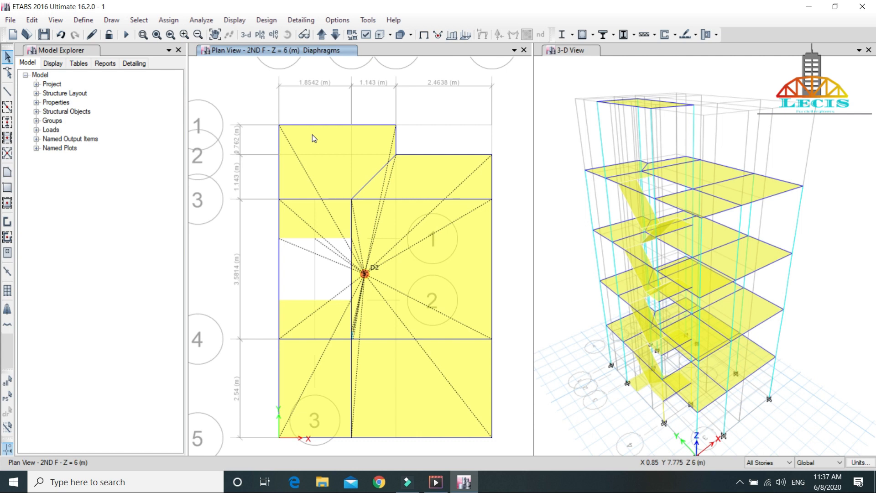
Step: Run the model check again with all joint, frame, shell and other checks selected, plus trimming or extending frames and moving joints
{"action": "left_click", "coordinate": [200, 21]}
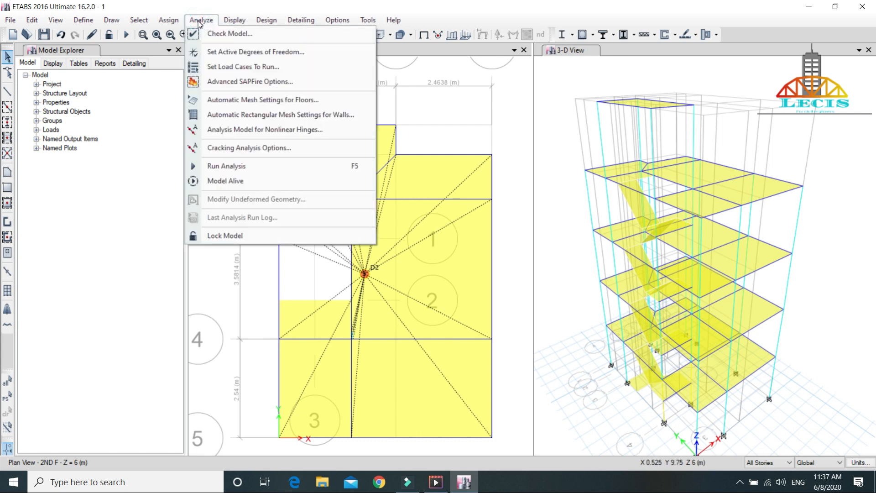
{"action": "left_click", "coordinate": [227, 36]}
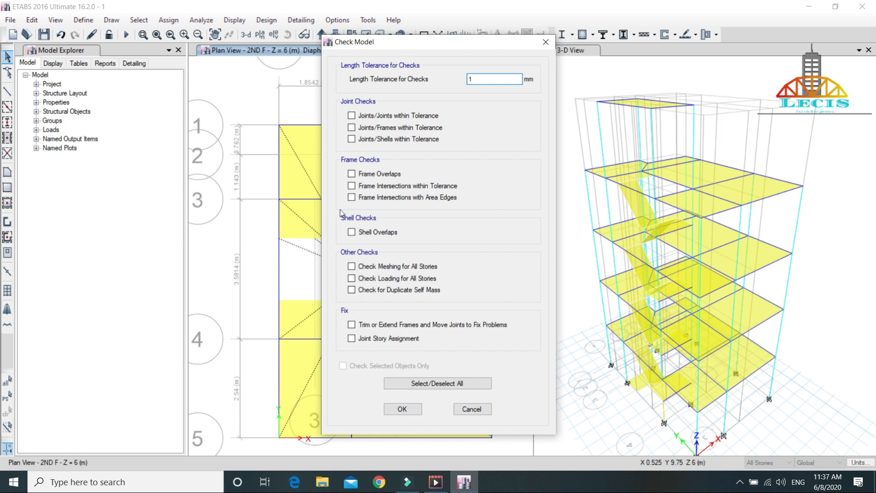
{"action": "left_click", "coordinate": [409, 384]}
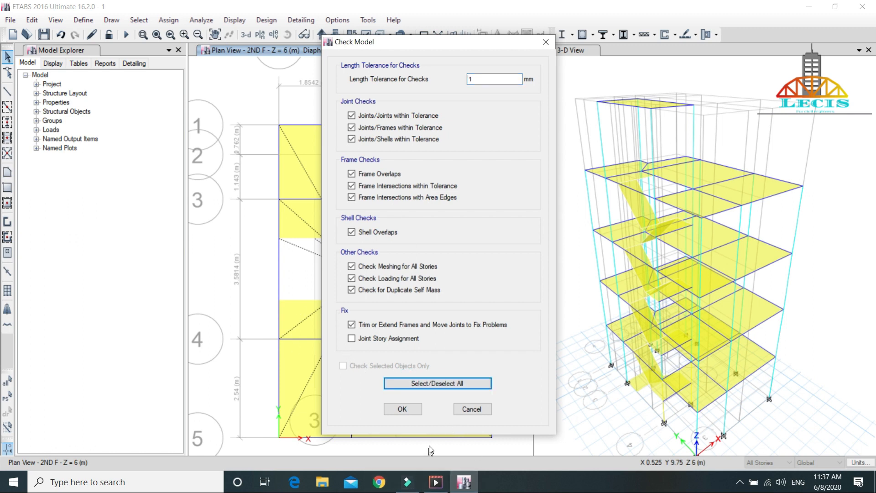
{"action": "left_click", "coordinate": [405, 411]}
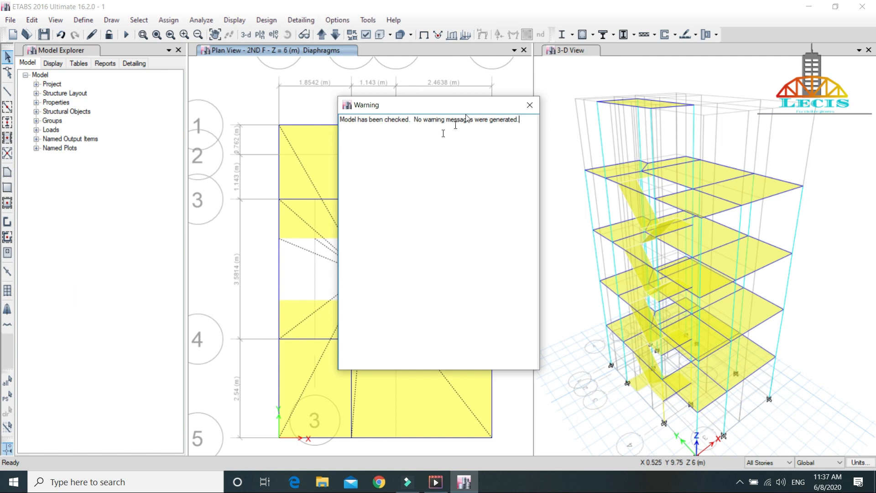
{"action": "left_click", "coordinate": [530, 105]}
Step: Run the analysis and play the displacement animation for the Dead load case in the 3-D view
{"action": "left_click", "coordinate": [202, 20]}
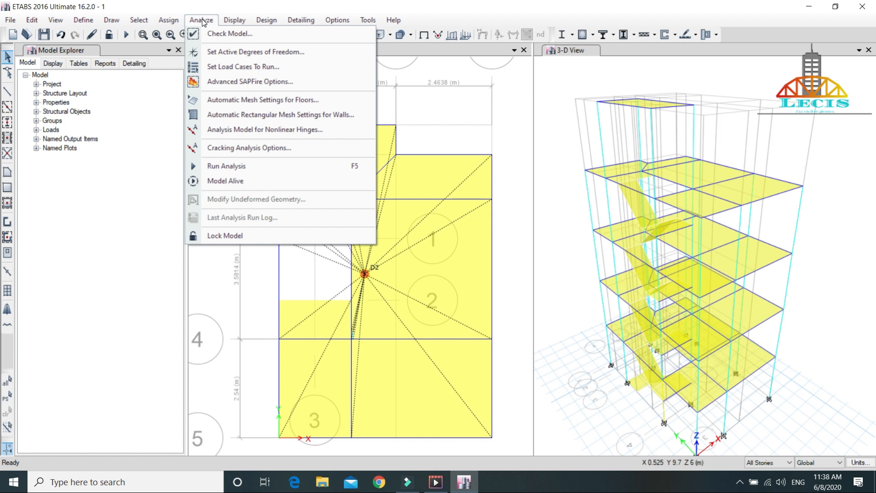
{"action": "left_click", "coordinate": [273, 166]}
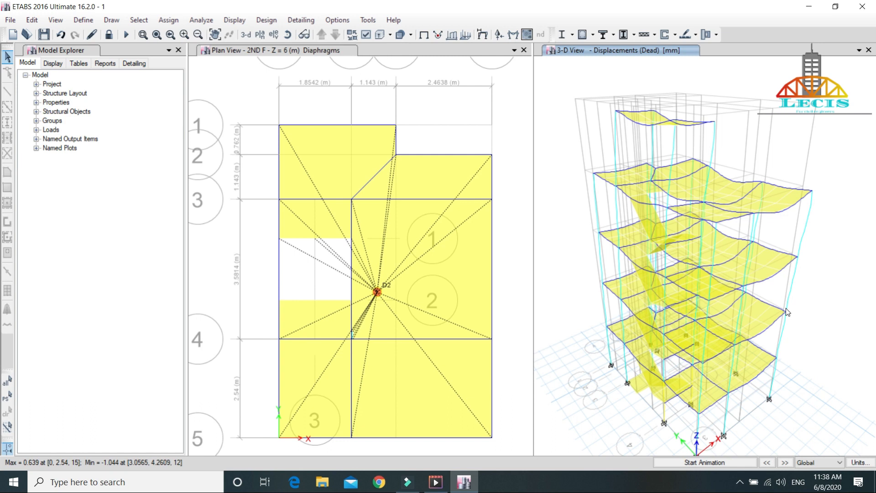
{"action": "left_click", "coordinate": [724, 463]}
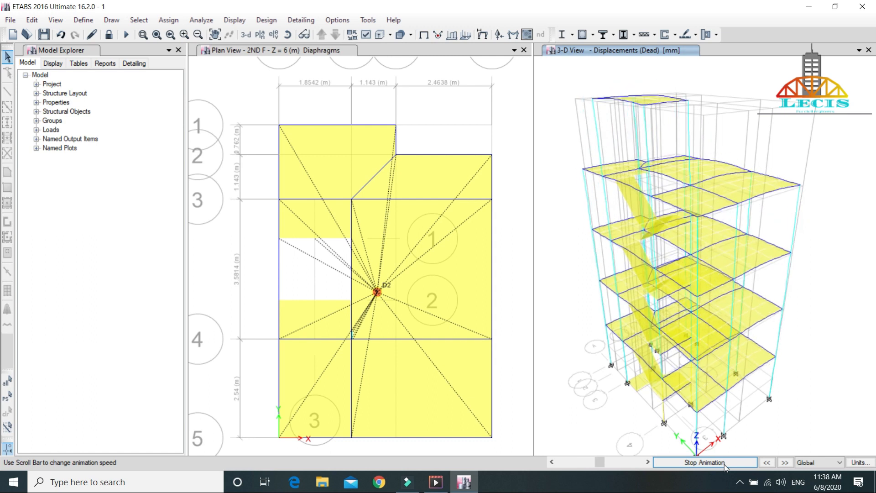
{"action": "left_click", "coordinate": [725, 462]}
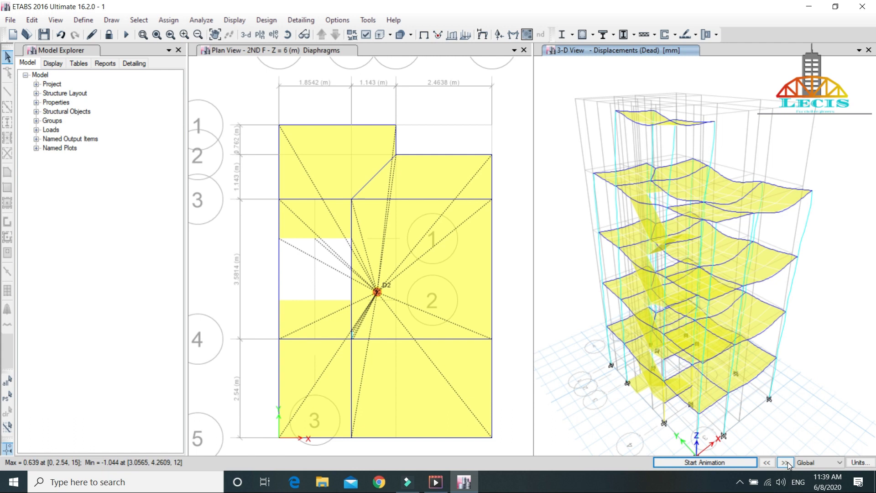
Step: Advance the 3-D displacement view past Live to the main wall load case and play its animation
{"action": "left_click", "coordinate": [786, 462]}
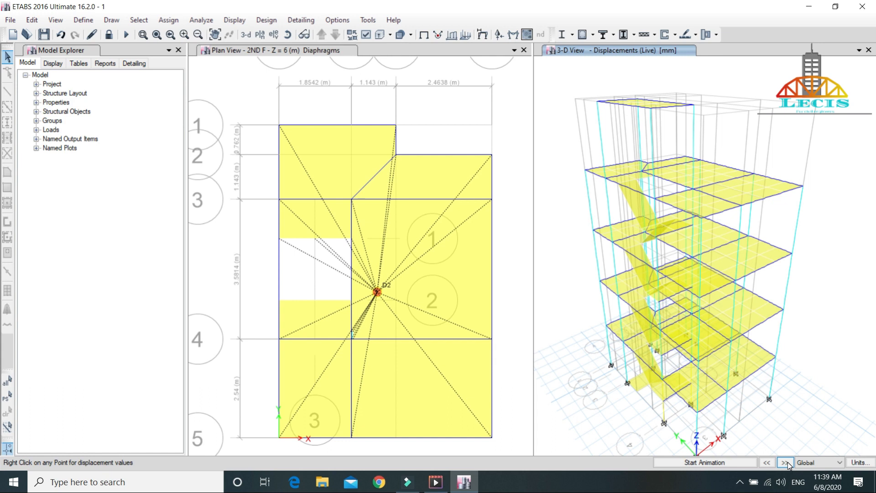
{"action": "left_click", "coordinate": [787, 463]}
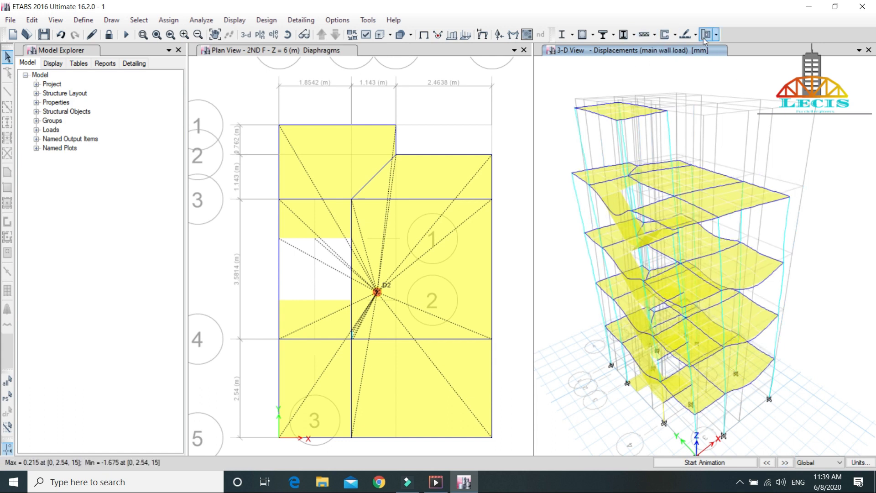
{"action": "left_click", "coordinate": [712, 461]}
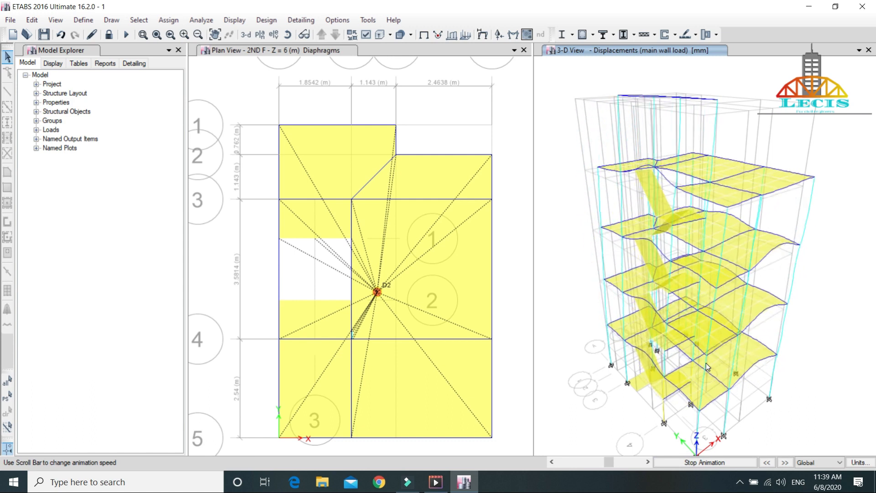
{"action": "left_click", "coordinate": [711, 464]}
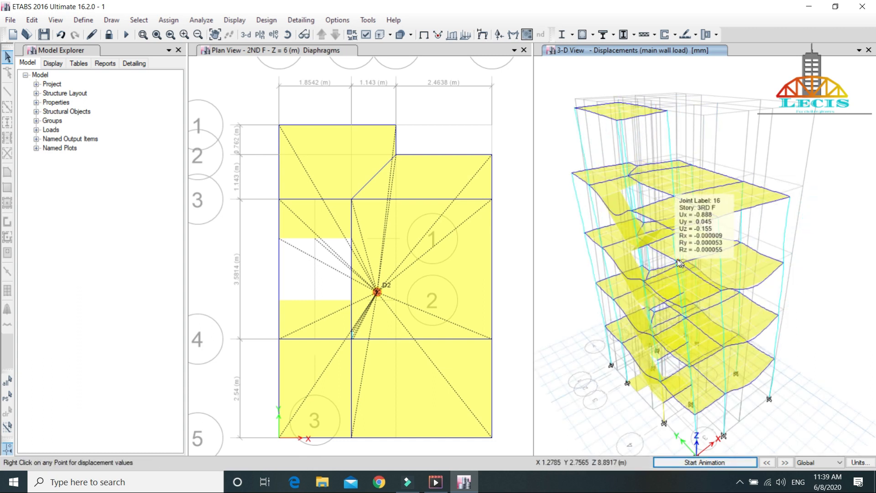
Step: Show the displacements for the partition wall load case and play their animation
{"action": "left_click", "coordinate": [785, 463]}
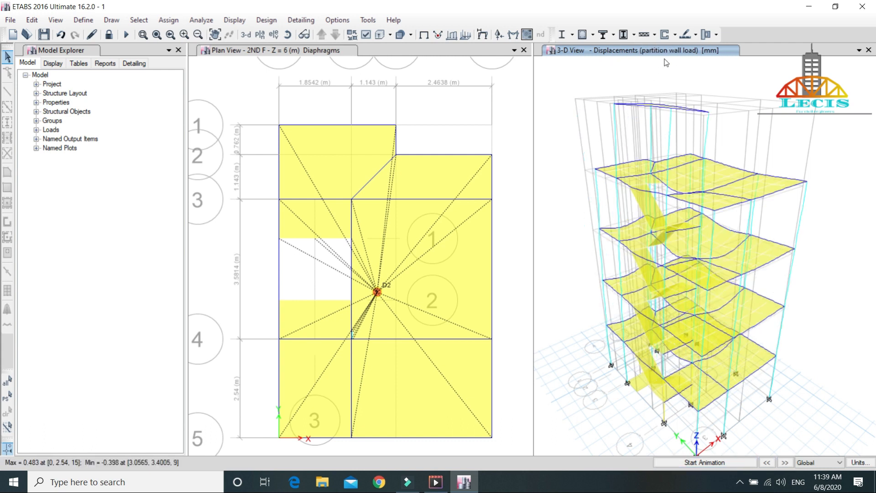
{"action": "left_click", "coordinate": [718, 463]}
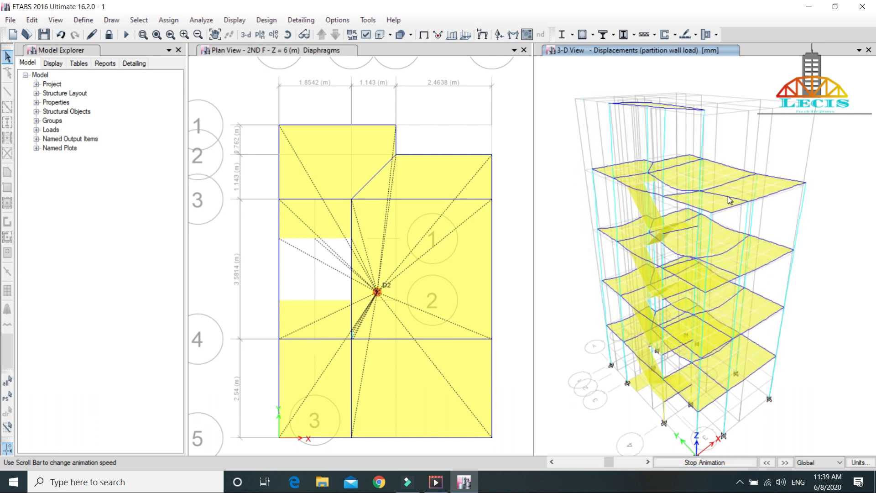
{"action": "left_click", "coordinate": [710, 465]}
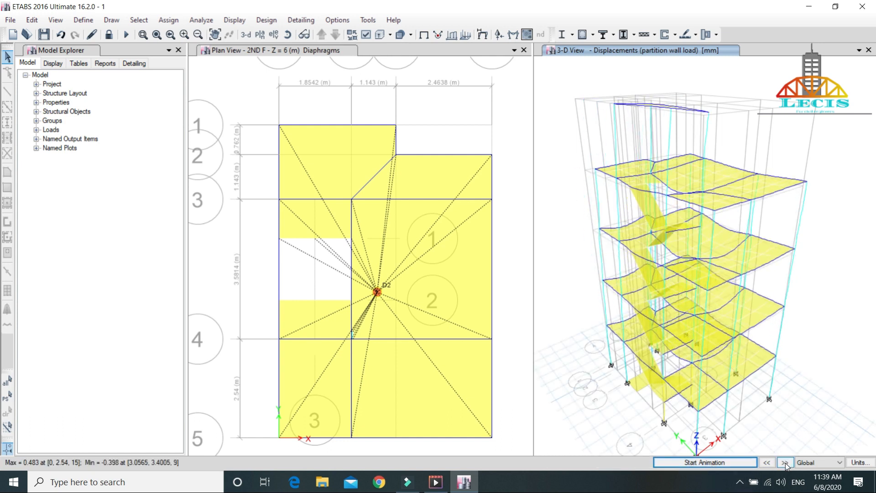
Step: Advance the displacement view past the parapet wall load to the live load 3+ case and animate it
{"action": "left_click", "coordinate": [786, 463]}
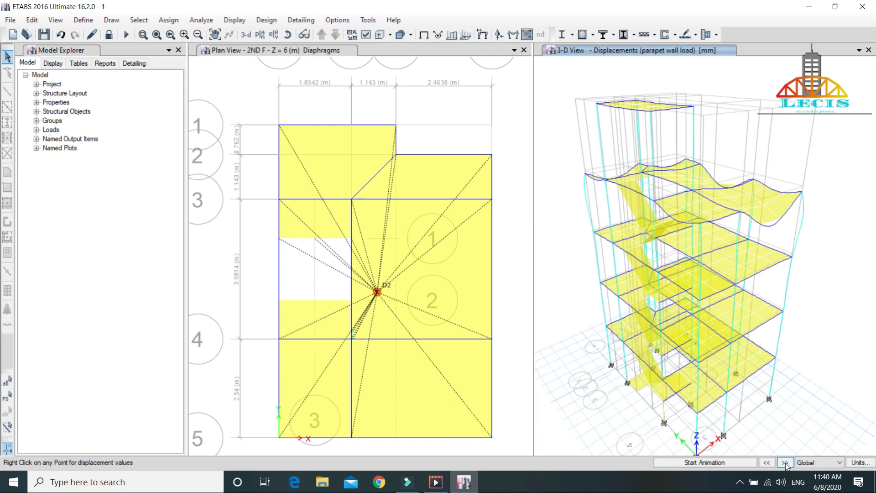
{"action": "left_click", "coordinate": [785, 463]}
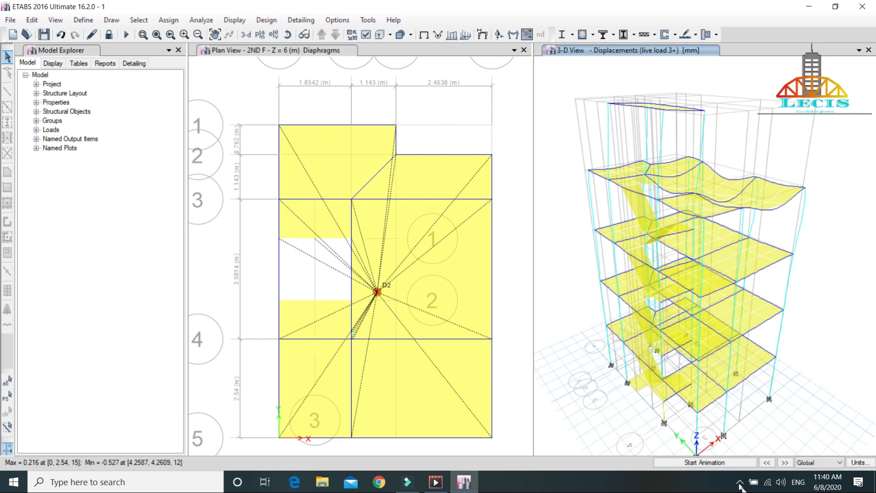
{"action": "left_click", "coordinate": [693, 463]}
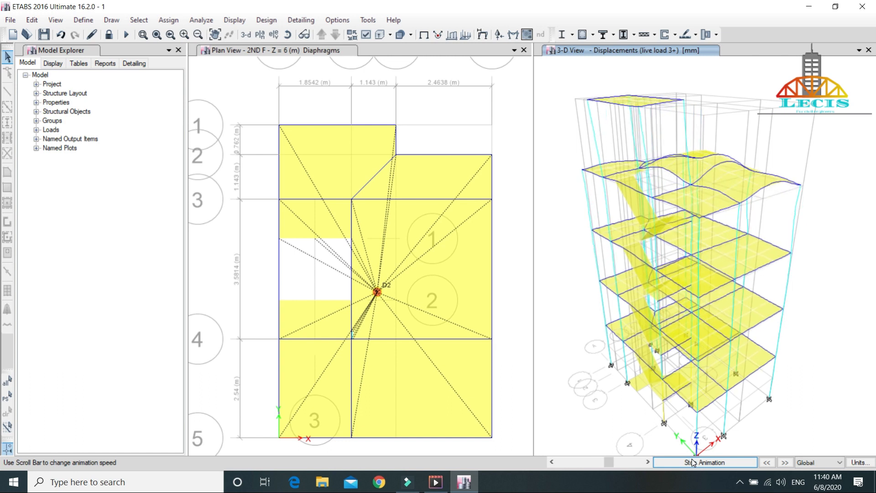
{"action": "left_click", "coordinate": [693, 463]}
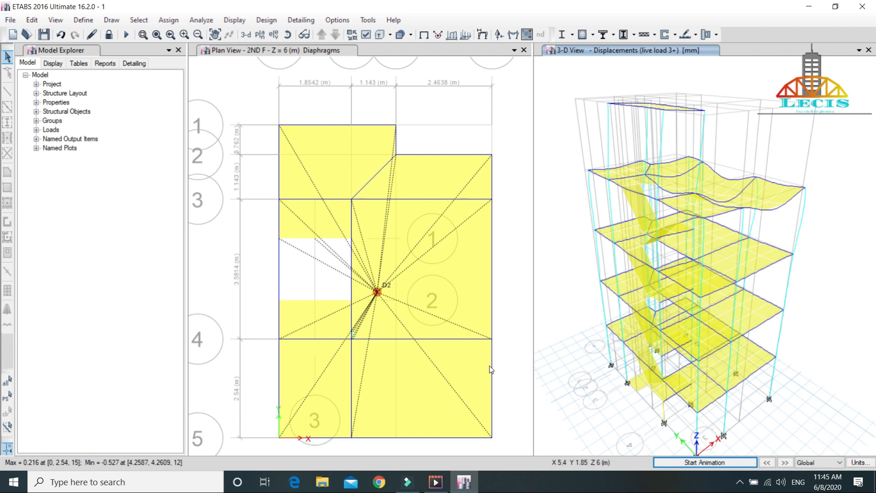
Step: Display the Base Reactions table from the analysis reaction results
{"action": "left_click", "coordinate": [233, 20]}
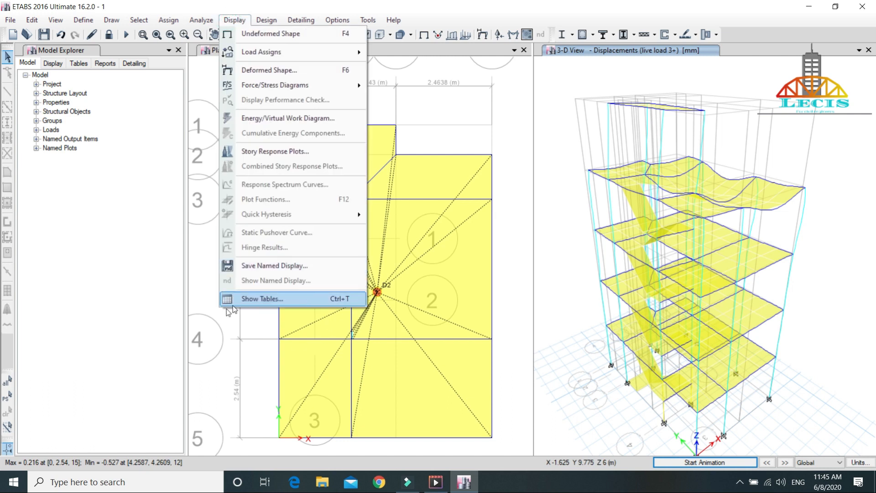
{"action": "left_click", "coordinate": [269, 299]}
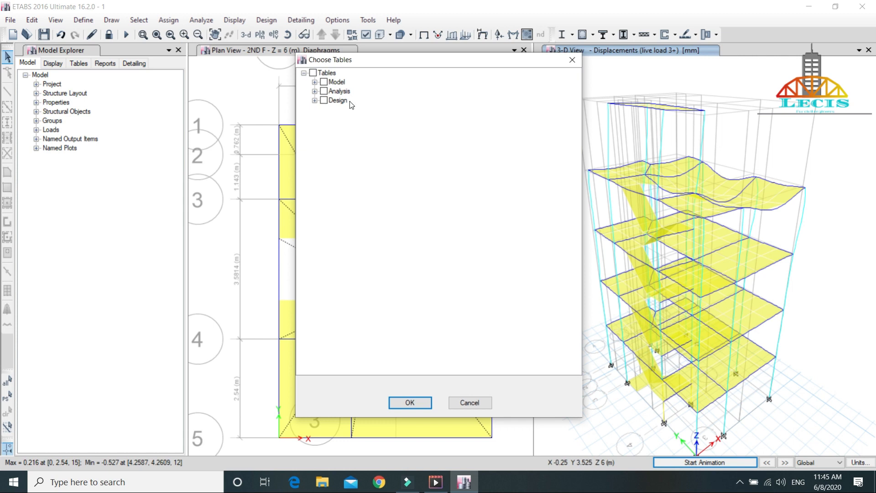
{"action": "left_click", "coordinate": [315, 92]}
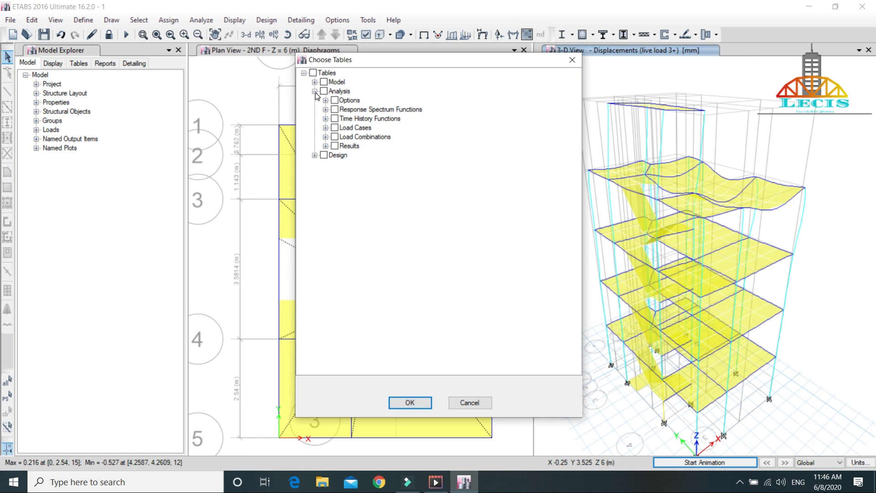
{"action": "left_click", "coordinate": [326, 146]}
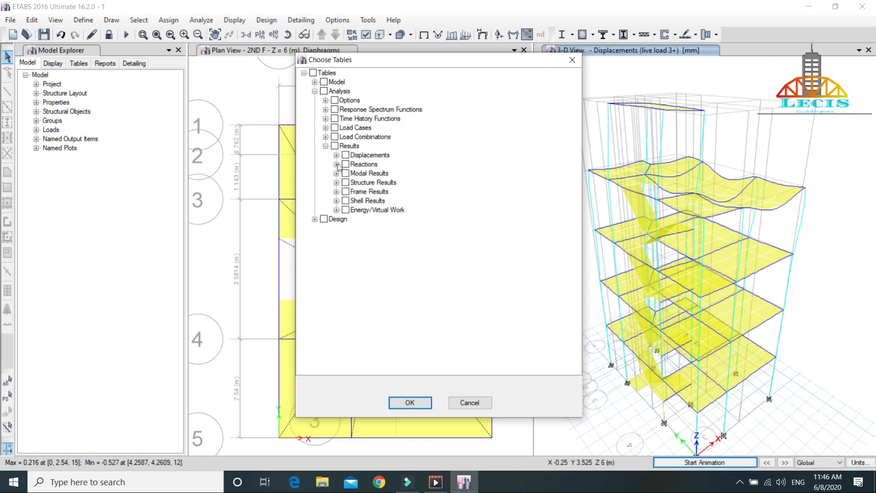
{"action": "left_click", "coordinate": [336, 165]}
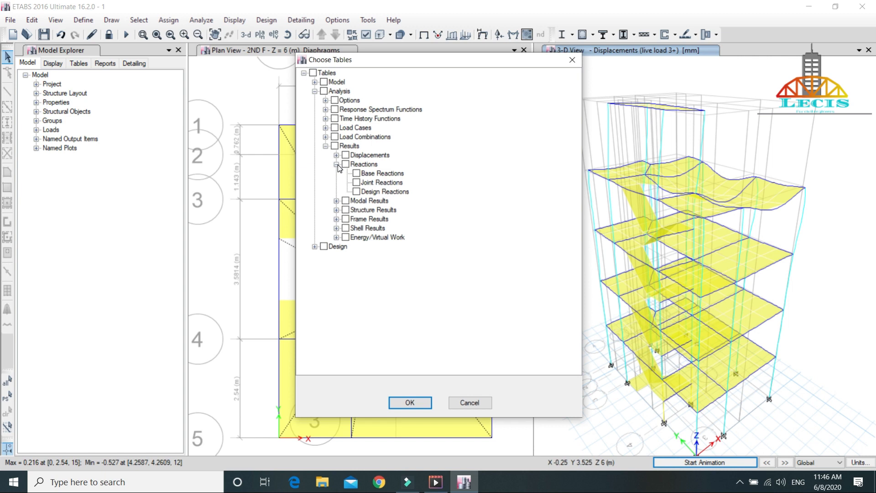
{"action": "left_click", "coordinate": [357, 174]}
{"action": "left_click", "coordinate": [406, 401]}
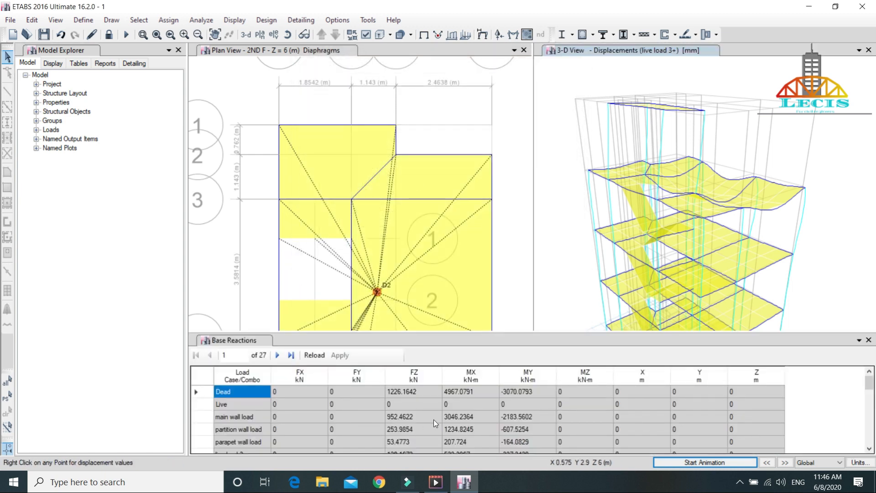
Step: Examine the Base Reactions table's forces and moments for the individual load cases and combinations, including FZ for Dead
{"action": "scroll", "coordinate": [513, 415], "scroll_direction": "down", "scroll_amount": 7}
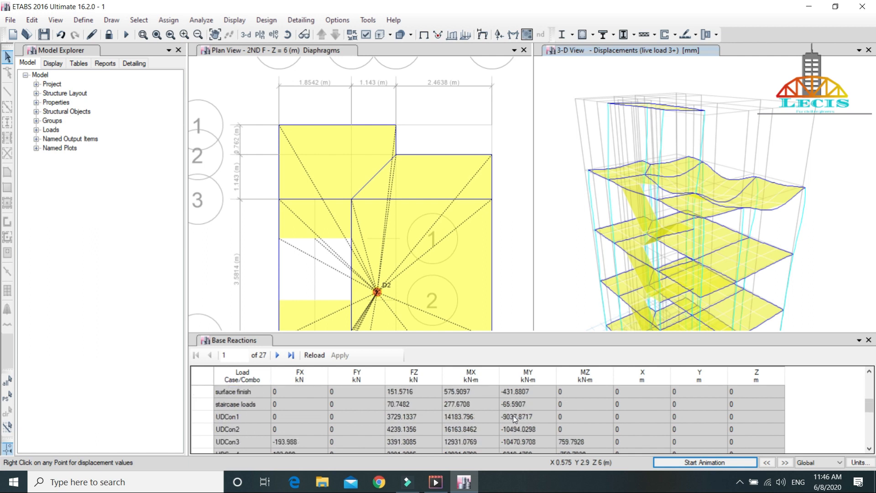
{"action": "scroll", "coordinate": [513, 415], "scroll_direction": "up", "scroll_amount": 6}
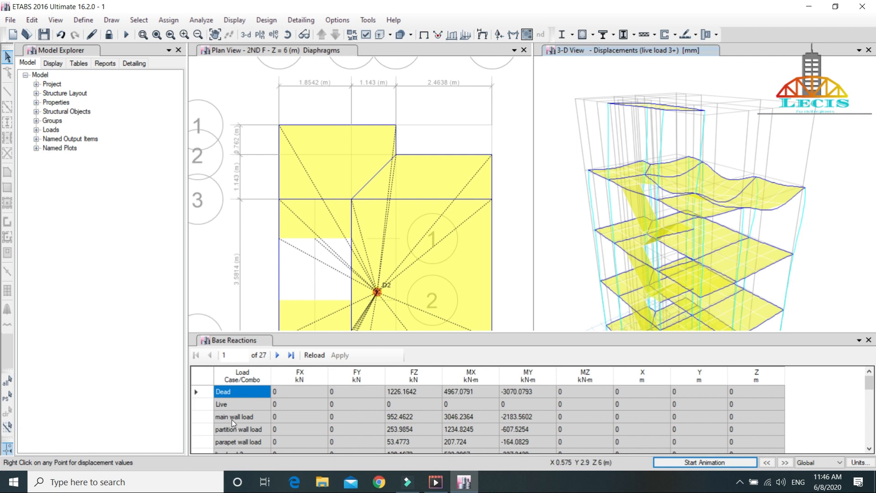
{"action": "scroll", "coordinate": [274, 423], "scroll_direction": "down", "scroll_amount": 1}
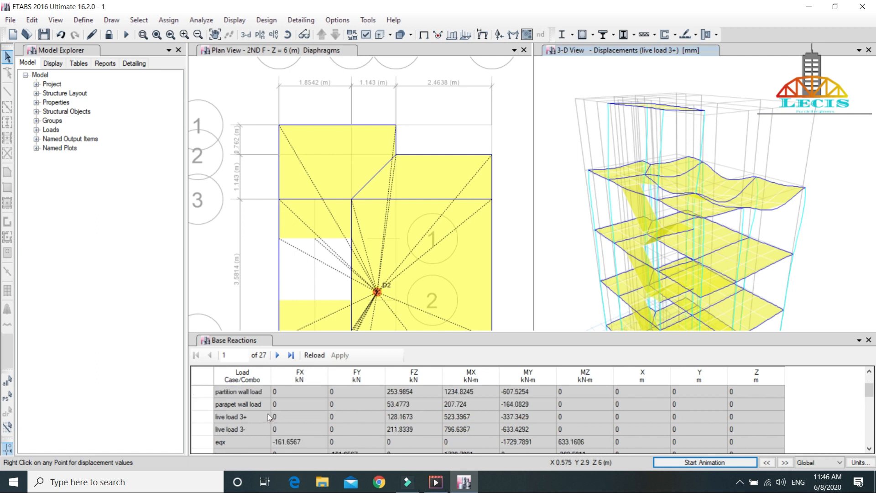
{"action": "scroll", "coordinate": [274, 407], "scroll_direction": "up", "scroll_amount": 1}
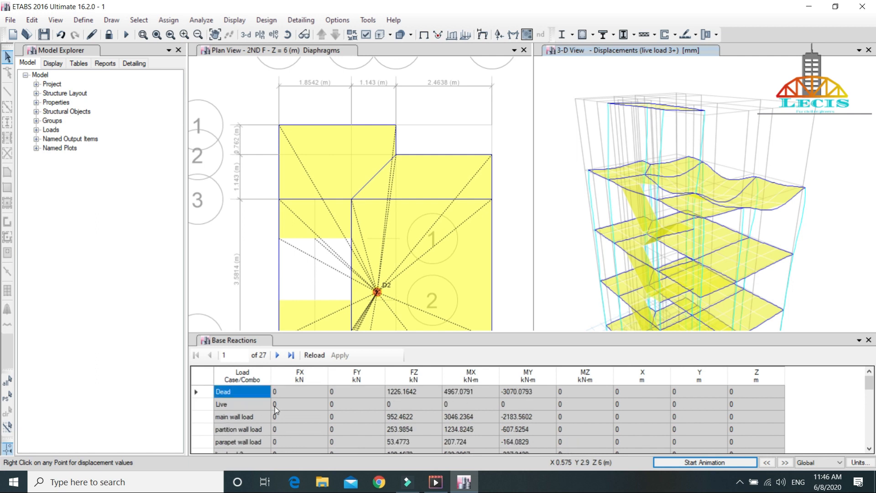
{"action": "right_click", "coordinate": [200, 395]}
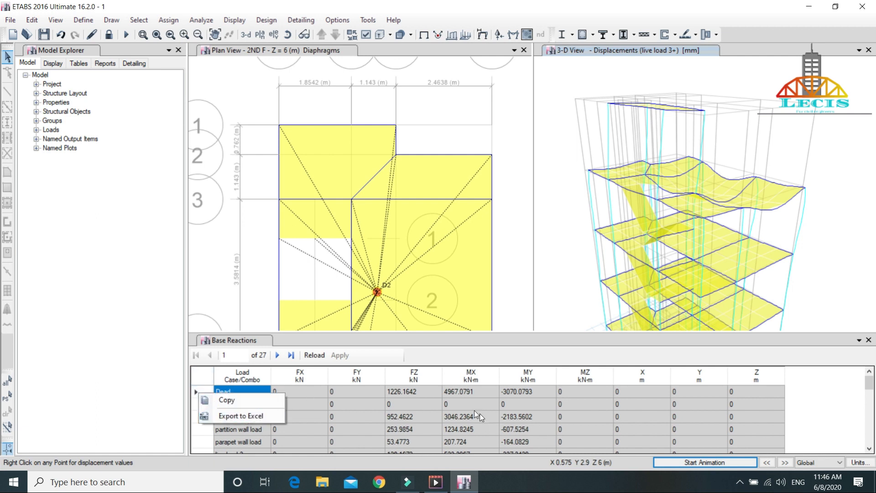
{"action": "left_click", "coordinate": [429, 394]}
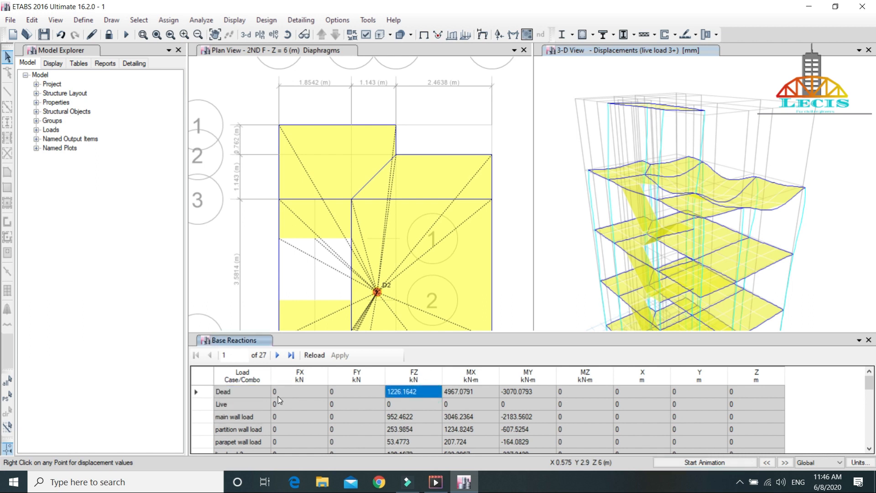
{"action": "scroll", "coordinate": [278, 396], "scroll_direction": "down", "scroll_amount": 1}
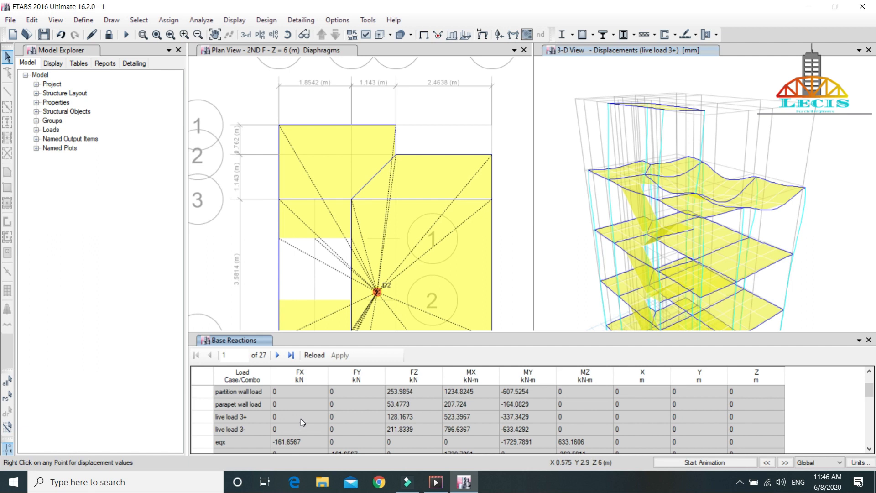
Step: Examine the base reactions for the live load, eqx and eqy cases, and close the Base Reactions table
{"action": "scroll", "coordinate": [300, 418], "scroll_direction": "up", "scroll_amount": 1}
{"action": "scroll", "coordinate": [300, 418], "scroll_direction": "down", "scroll_amount": 2}
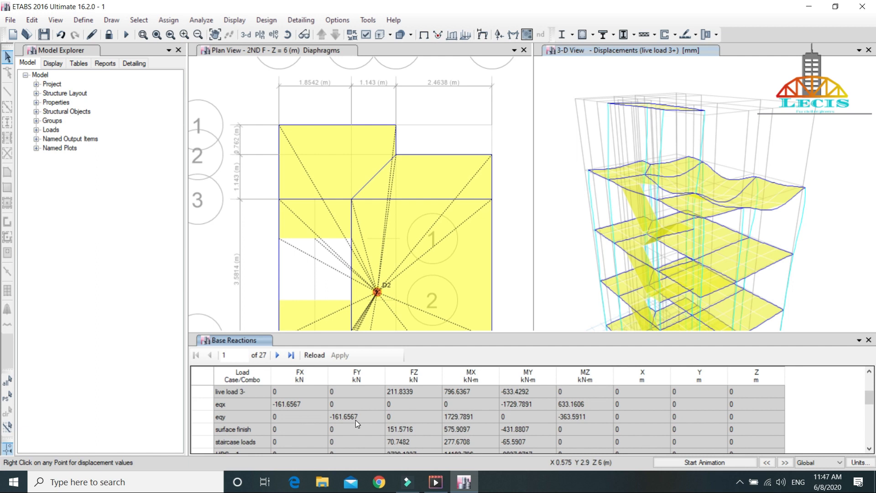
{"action": "key", "text": "alt"}
{"action": "left_click", "coordinate": [869, 340]}
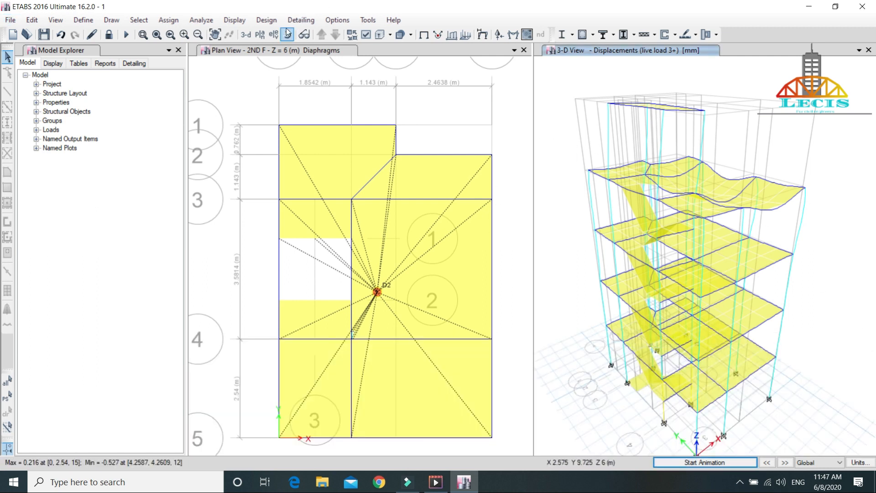
Step: Display the Modal Participating Mass Ratios table from the modal results, leaving the reaction tables deselected
{"action": "left_click", "coordinate": [234, 20]}
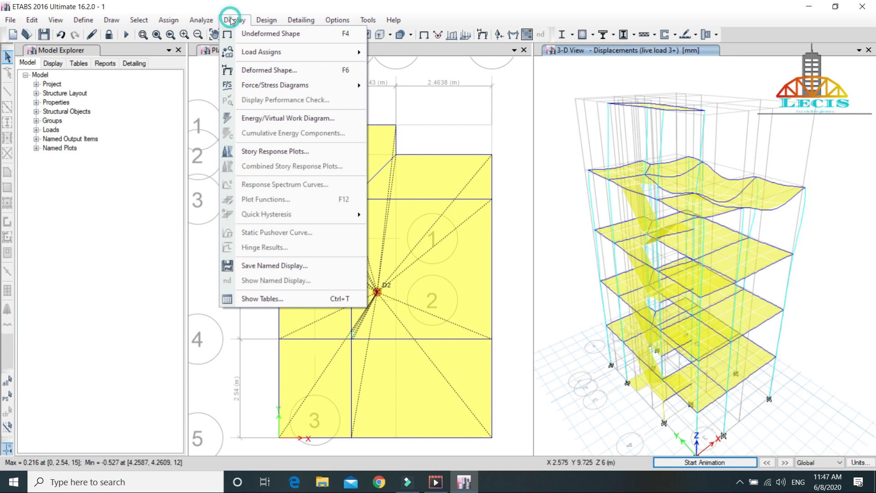
{"action": "left_click", "coordinate": [292, 299]}
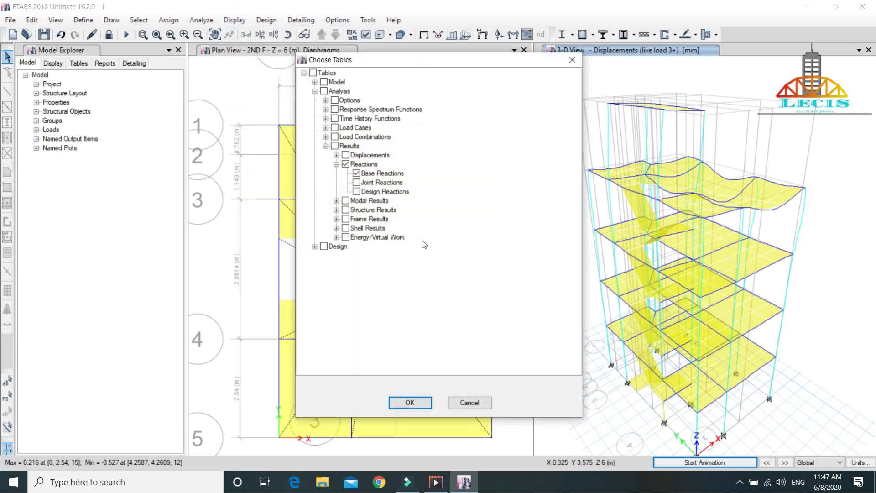
{"action": "left_click", "coordinate": [345, 164]}
{"action": "left_click", "coordinate": [337, 164]}
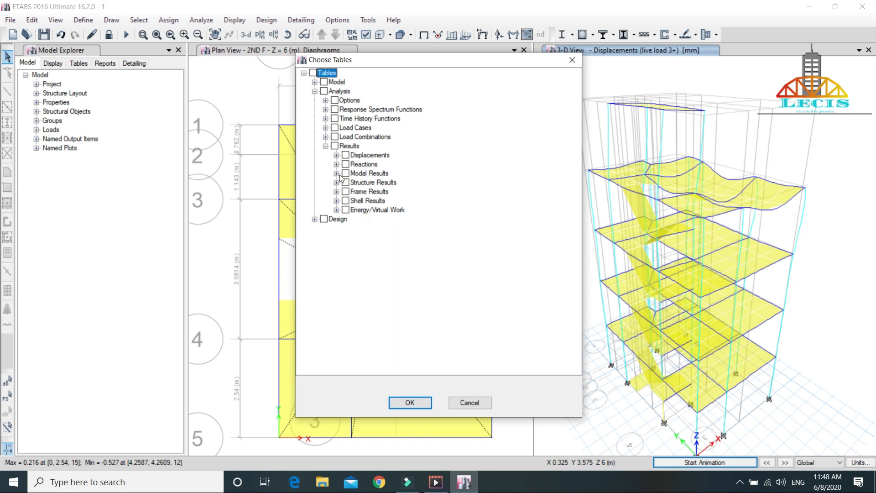
{"action": "left_click", "coordinate": [336, 174]}
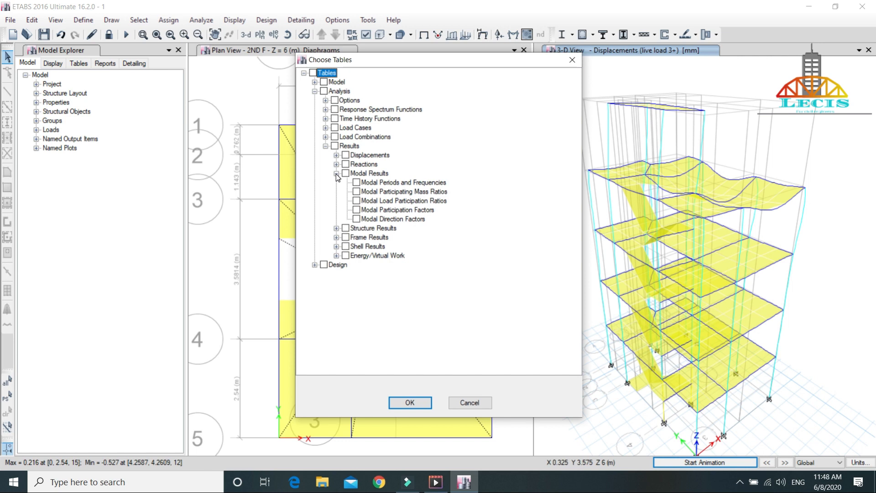
{"action": "left_click", "coordinate": [357, 192]}
{"action": "left_click", "coordinate": [409, 402]}
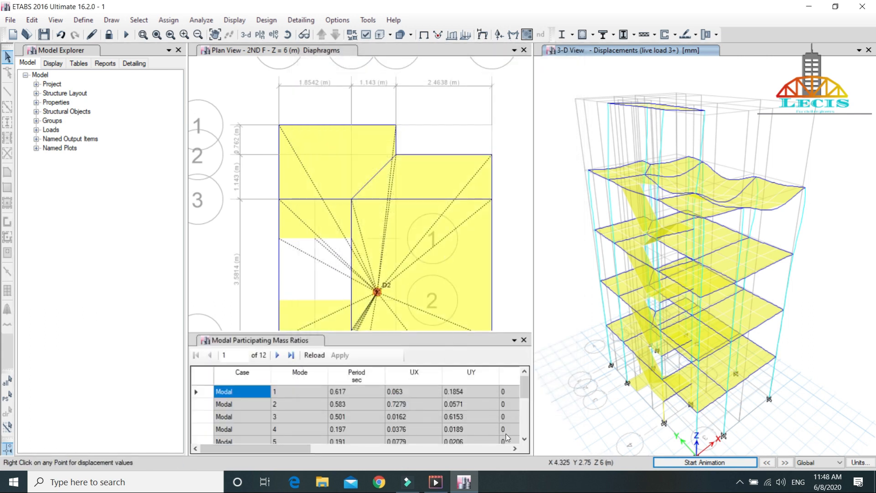
Step: Undock the Modal Participating Mass Ratios table and examine the period, UX and UY values for modes 1 to 12
{"action": "left_click_drag", "start_coordinate": [461, 342], "coordinate": [527, 249]}
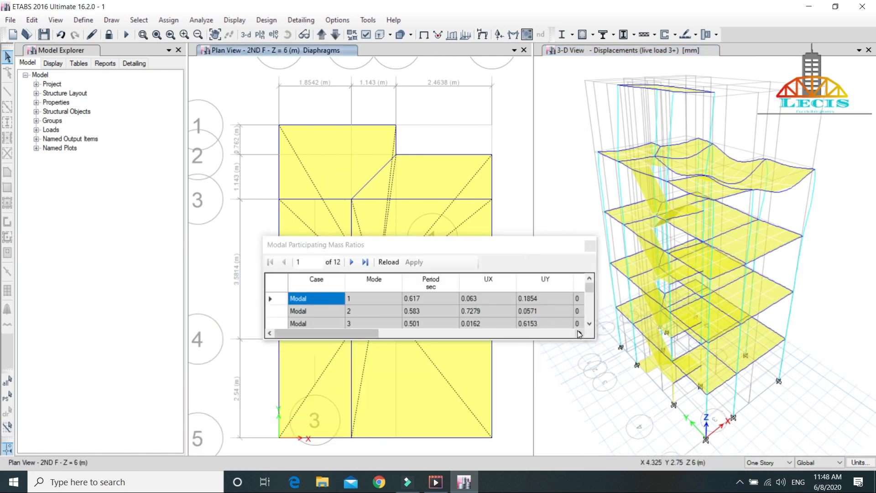
{"action": "left_click", "coordinate": [580, 334]}
{"action": "left_click", "coordinate": [580, 333]}
{"action": "scroll", "coordinate": [387, 289], "scroll_direction": "down", "scroll_amount": 1}
{"action": "scroll", "coordinate": [387, 289], "scroll_direction": "down", "scroll_amount": 1}
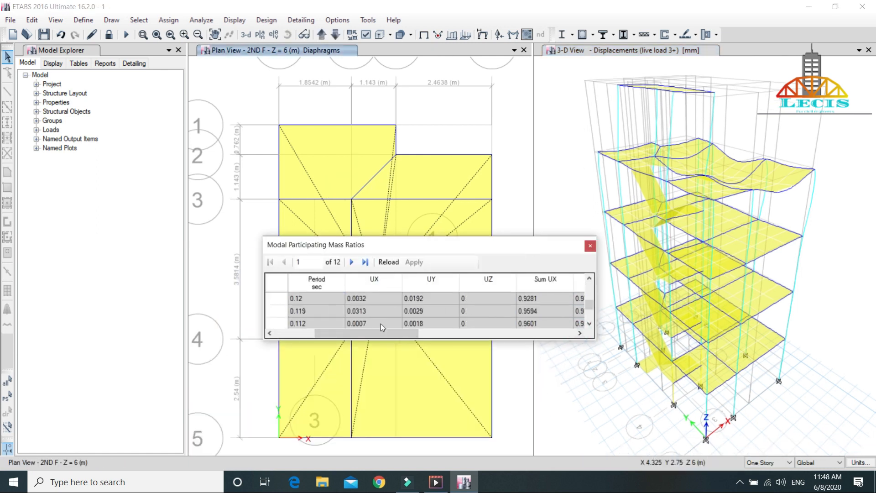
{"action": "left_click", "coordinate": [271, 333]}
{"action": "left_click", "coordinate": [270, 333]}
{"action": "scroll", "coordinate": [350, 309], "scroll_direction": "down", "scroll_amount": 1}
{"action": "scroll", "coordinate": [350, 309], "scroll_direction": "up", "scroll_amount": 2}
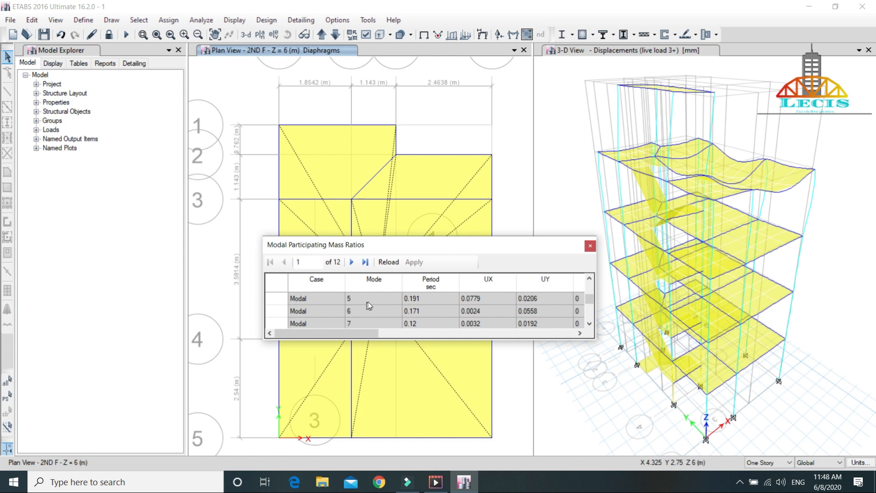
{"action": "key", "text": "ctrl+Home"}
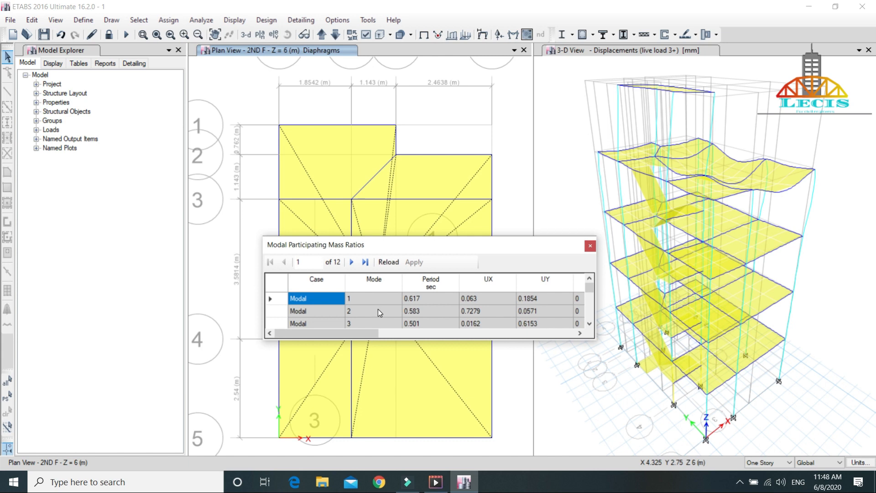
{"action": "scroll", "coordinate": [378, 309], "scroll_direction": "down", "scroll_amount": 3}
{"action": "scroll", "coordinate": [378, 309], "scroll_direction": "up", "scroll_amount": 3}
{"action": "key", "text": "ctrl+Home"}
{"action": "scroll", "coordinate": [352, 311], "scroll_direction": "down", "scroll_amount": 4}
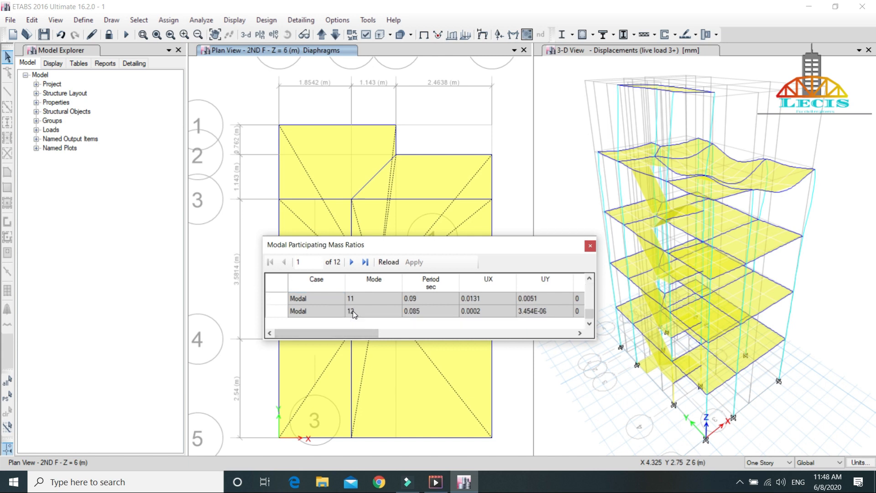
{"action": "scroll", "coordinate": [368, 328], "scroll_direction": "up", "scroll_amount": 1}
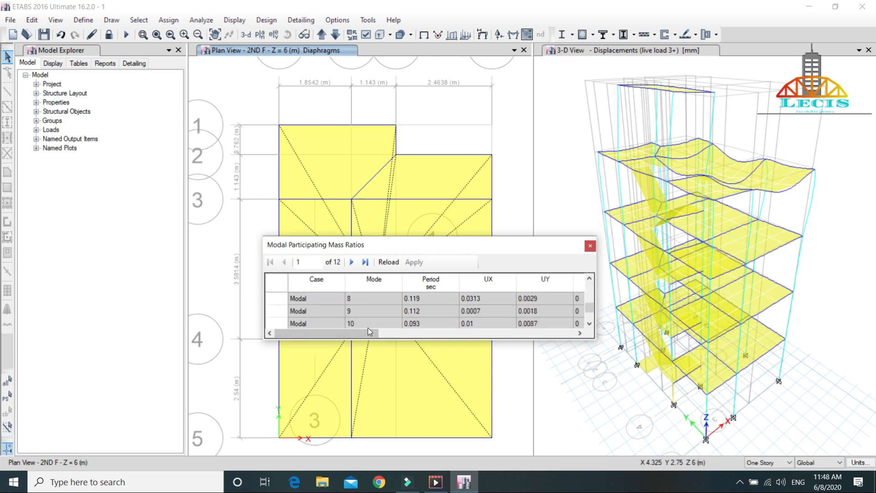
Step: Examine the cumulative mass participation in Sum UX, Sum UY, Sum RX, Sum RY and Sum RZ for the highest modes
{"action": "scroll", "coordinate": [368, 333], "scroll_direction": "down", "scroll_amount": 1}
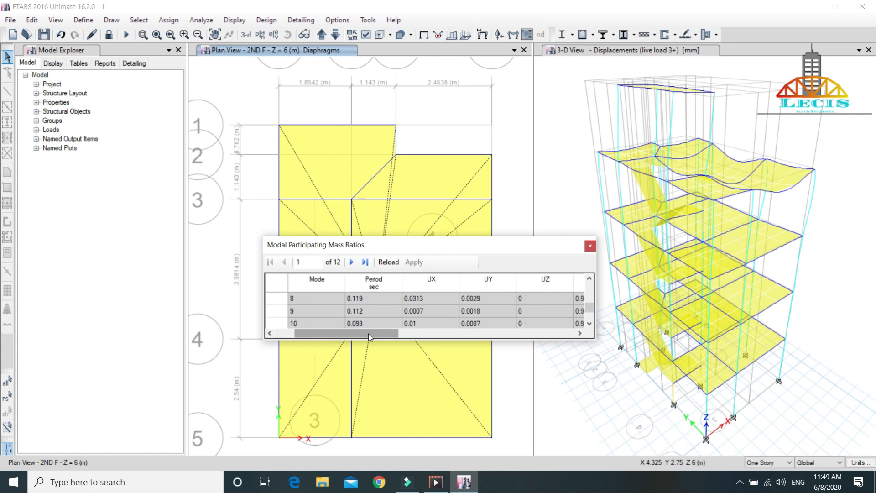
{"action": "left_click_drag", "start_coordinate": [368, 334], "coordinate": [429, 350]}
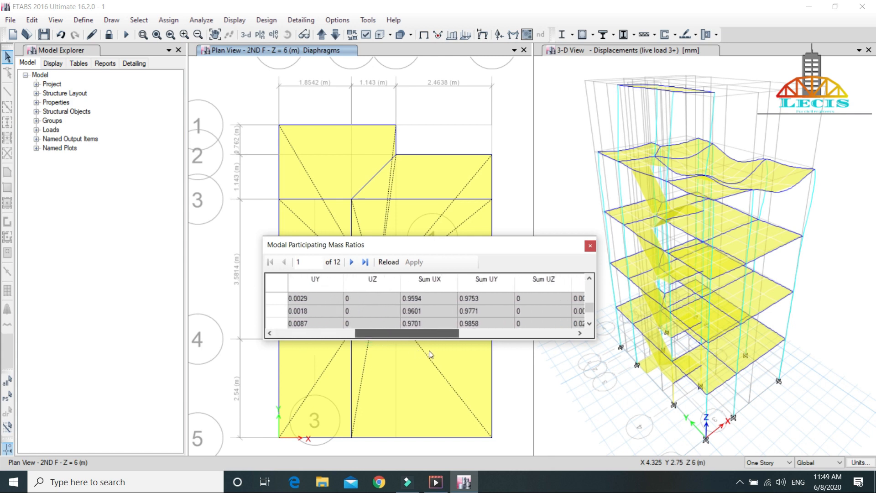
{"action": "scroll", "coordinate": [404, 330], "scroll_direction": "down", "scroll_amount": 5}
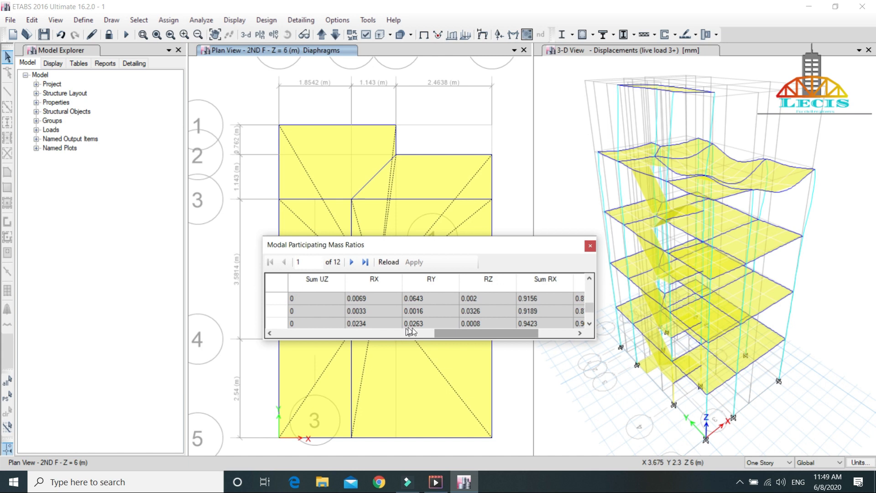
{"action": "scroll", "coordinate": [371, 312], "scroll_direction": "down", "scroll_amount": 3}
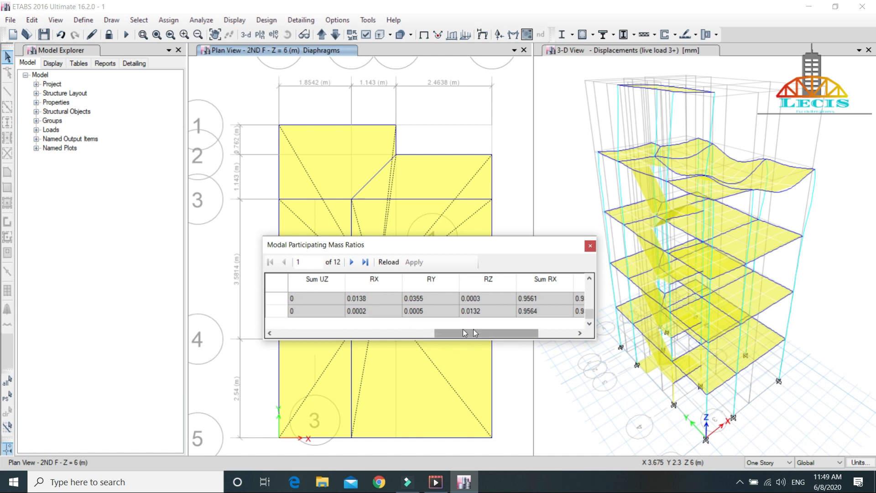
{"action": "left_click", "coordinate": [486, 333]}
{"action": "left_click_drag", "start_coordinate": [487, 337], "coordinate": [557, 342]}
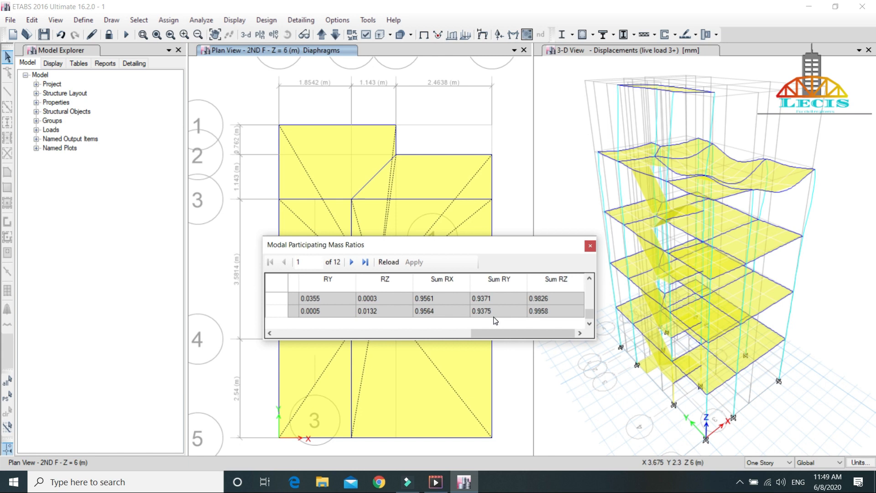
{"action": "left_click_drag", "start_coordinate": [495, 333], "coordinate": [525, 332]}
{"action": "left_click_drag", "start_coordinate": [502, 336], "coordinate": [292, 351]}
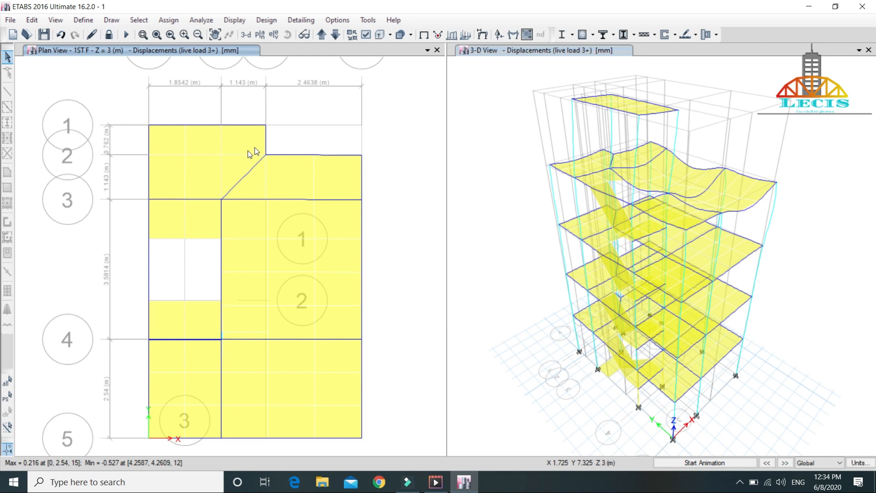
Step: Set the concrete frame design code to IS 456:2000 and accept the design preferences
{"action": "left_click", "coordinate": [264, 21]}
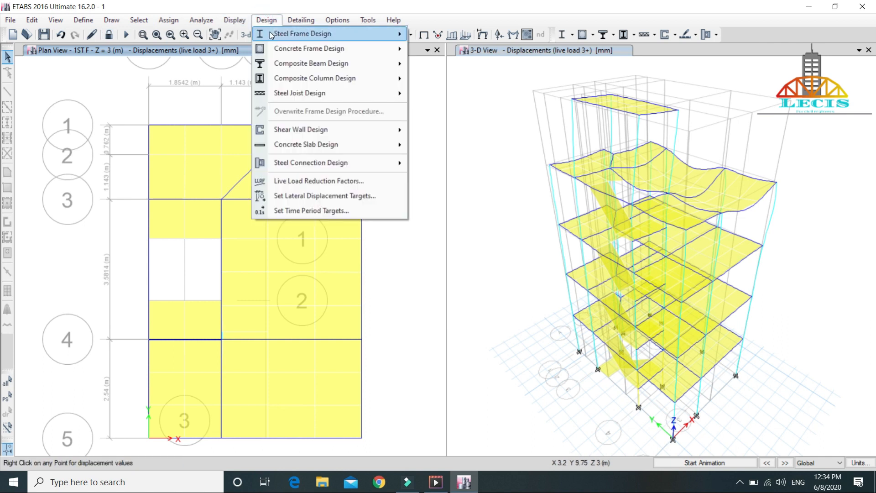
{"action": "left_click", "coordinate": [298, 49]}
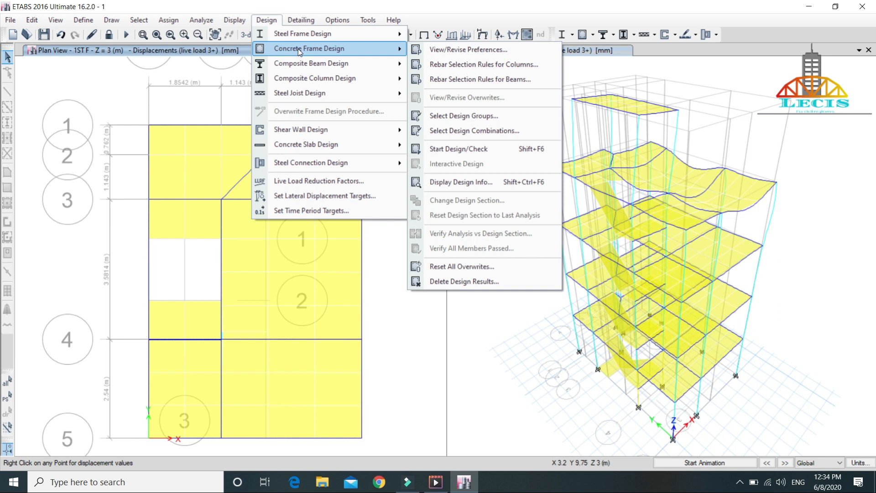
{"action": "left_click", "coordinate": [460, 50]}
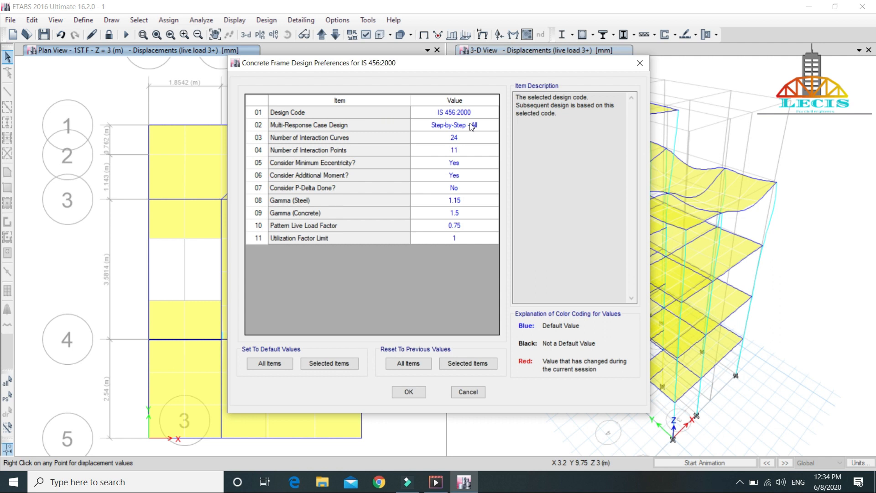
{"action": "left_click", "coordinate": [447, 115]}
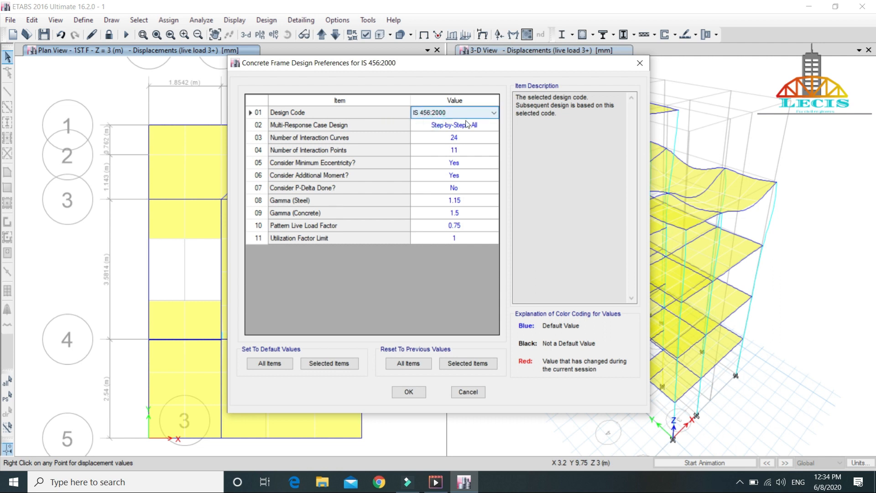
{"action": "left_click", "coordinate": [495, 113]}
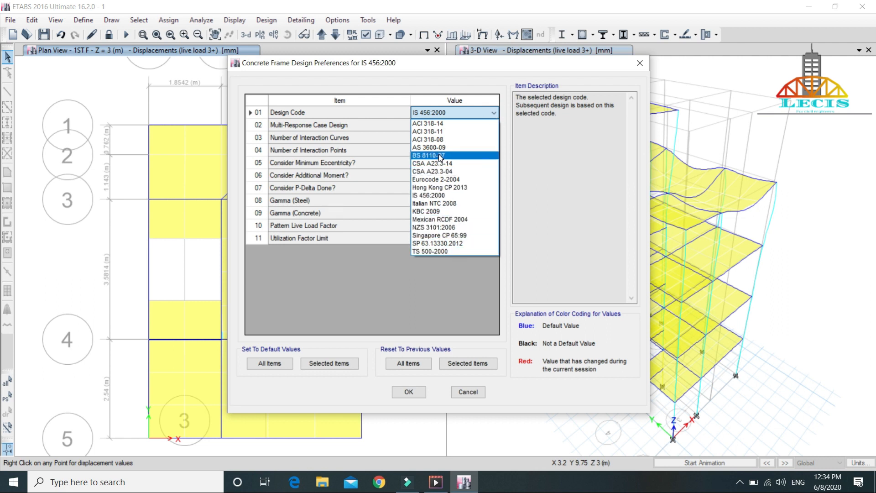
{"action": "left_click", "coordinate": [440, 196]}
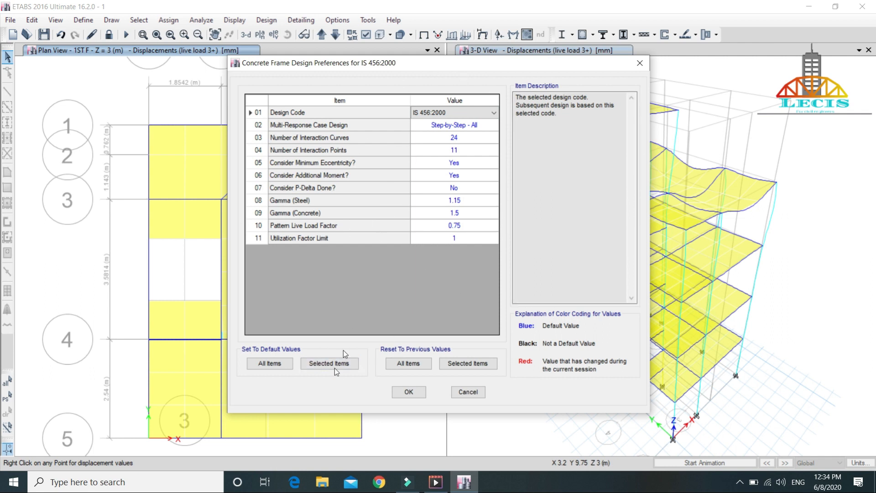
{"action": "left_click", "coordinate": [409, 392]}
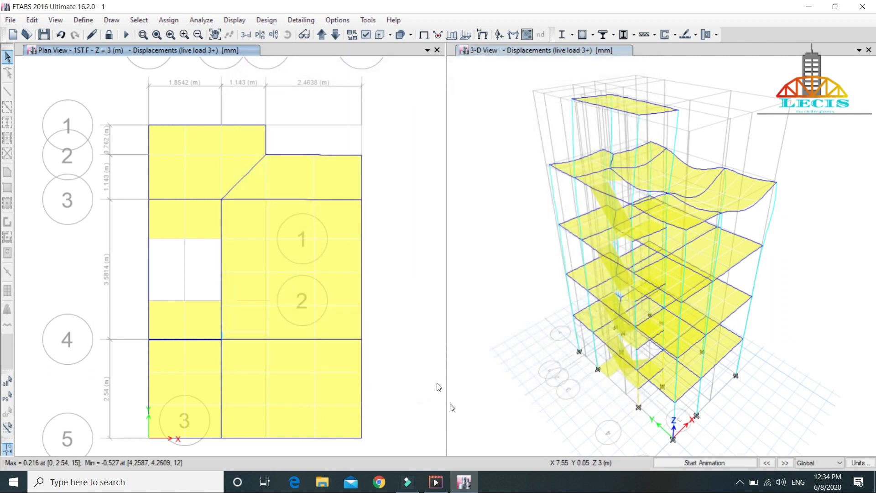
Step: Open the column rebar selection rules and keep the non-seismic tie bar sizes at 8 smallest and 10 largest
{"action": "left_click", "coordinate": [268, 21]}
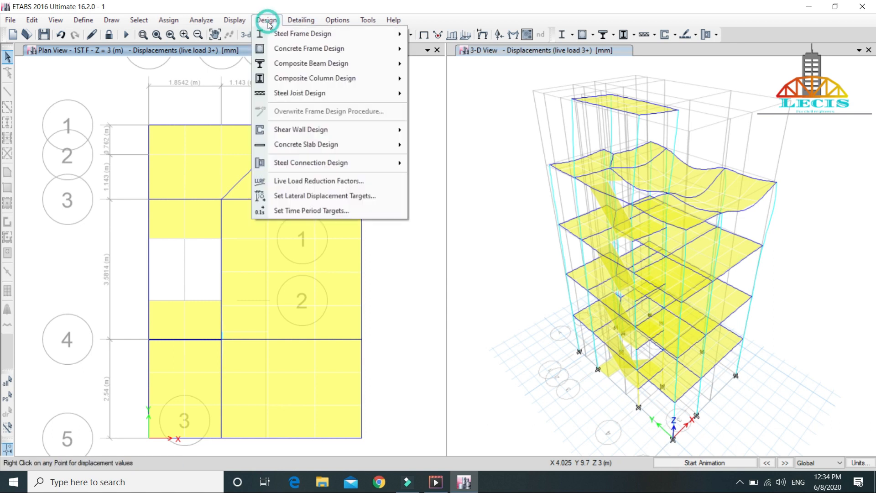
{"action": "mouse_move", "coordinate": [324, 50]}
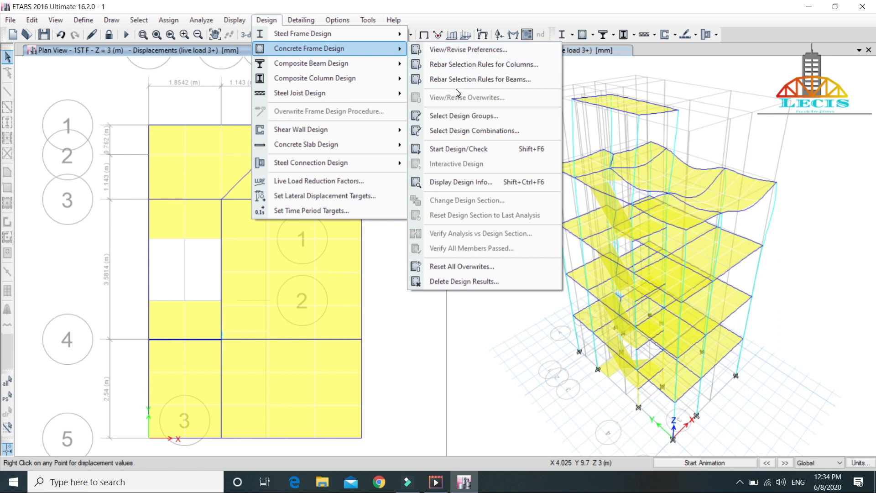
{"action": "left_click", "coordinate": [451, 65]}
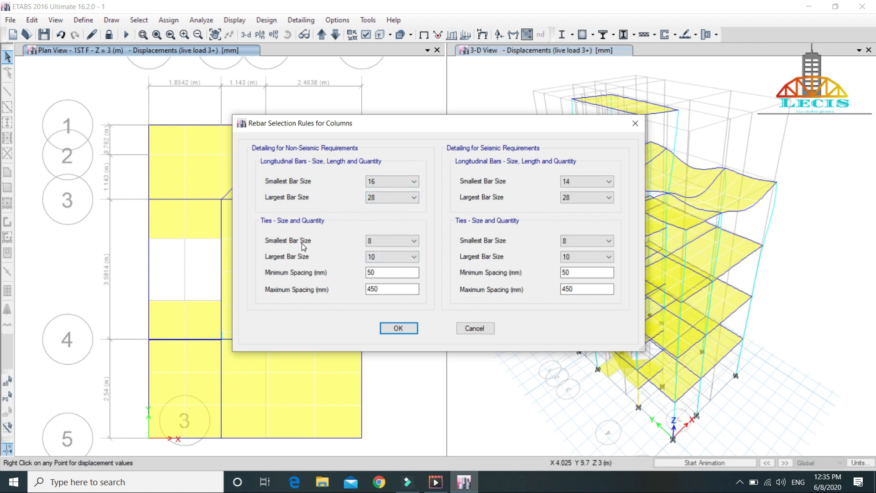
{"action": "left_click", "coordinate": [415, 244]}
{"action": "left_click", "coordinate": [415, 242]}
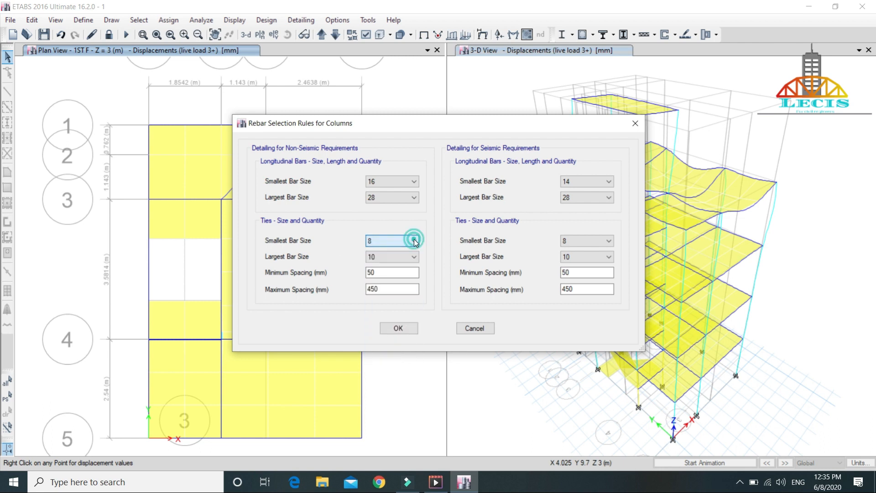
{"action": "left_click", "coordinate": [415, 257]}
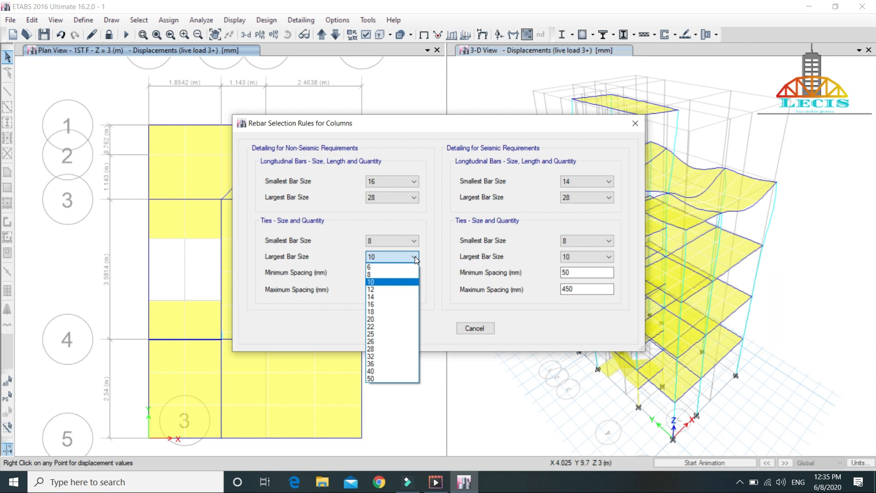
{"action": "left_click", "coordinate": [415, 256]}
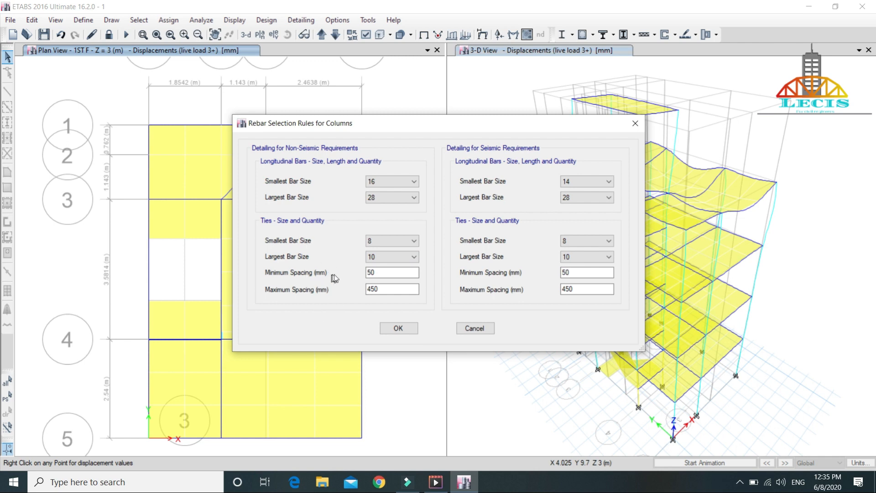
Step: Set the non-seismic column tie spacing to a minimum of 100 mm and a maximum of 150 mm
{"action": "left_click", "coordinate": [390, 287]}
{"action": "key", "text": "BackSpace"}
{"action": "key", "text": "BackSpace"}
{"action": "key", "text": "BackSpace"}
{"action": "type", "text": "150"}
{"action": "double_click", "coordinate": [388, 273]}
{"action": "type", "text": "100"}
Step: Set the seismic column tie spacing to a minimum of 100 mm and a maximum of 150 mm, and apply the rules
{"action": "double_click", "coordinate": [574, 273]}
{"action": "type", "text": "5"}
{"action": "key", "text": "BackSpace"}
{"action": "type", "text": "100"}
{"action": "double_click", "coordinate": [587, 290]}
{"action": "type", "text": "4"}
{"action": "key", "text": "BackSpace"}
{"action": "type", "text": "150"}
{"action": "left_click", "coordinate": [393, 329]}
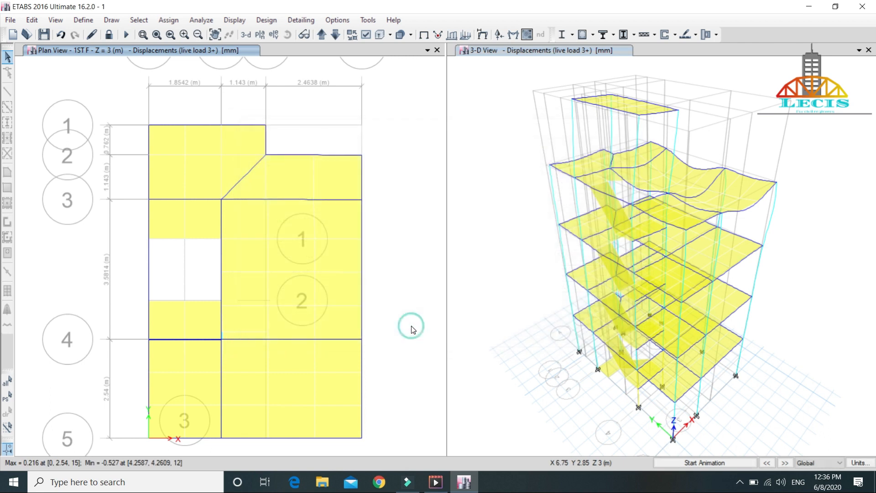
Step: Open the beam rebar selection rules and set the non-seismic top rebar to smallest 12, largest 16 and preferred 16
{"action": "left_click", "coordinate": [266, 20]}
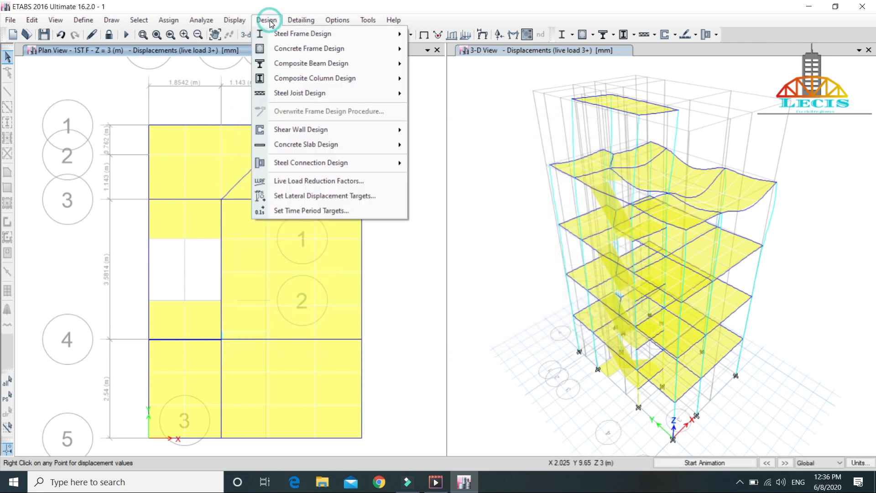
{"action": "mouse_move", "coordinate": [325, 53]}
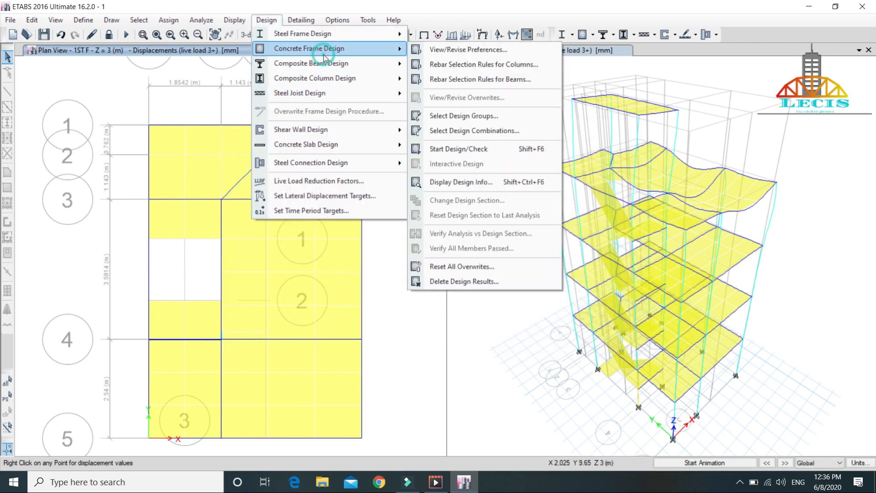
{"action": "left_click", "coordinate": [475, 78]}
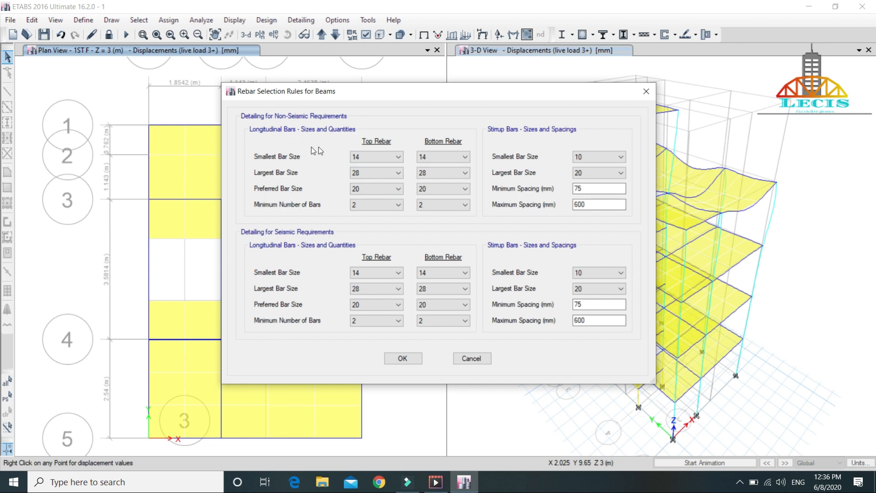
{"action": "left_click", "coordinate": [398, 157]}
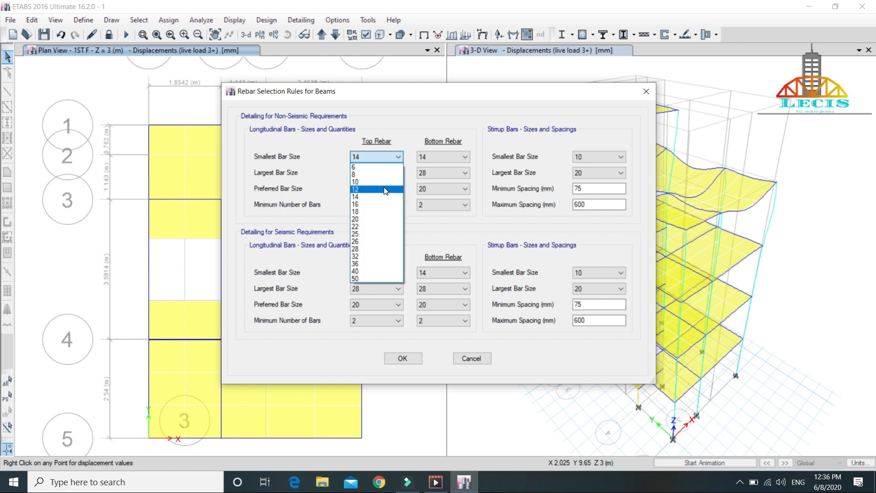
{"action": "left_click", "coordinate": [385, 187]}
{"action": "left_click", "coordinate": [354, 190]}
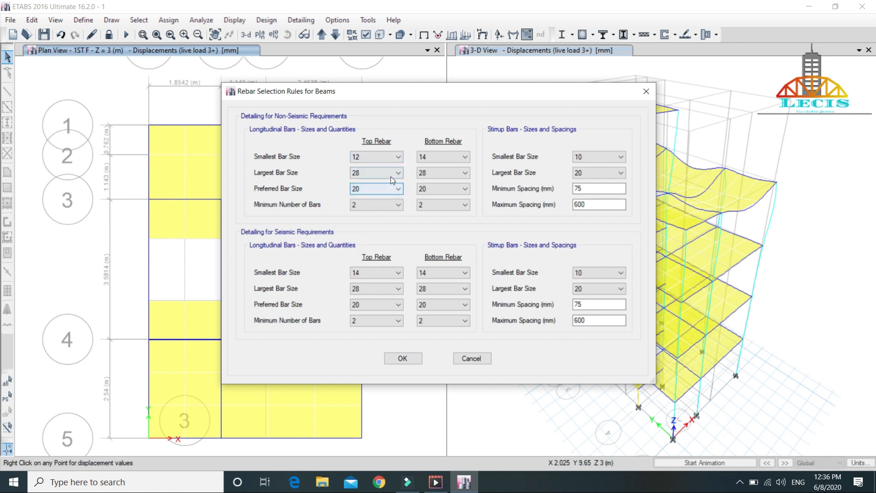
{"action": "left_click", "coordinate": [391, 173]}
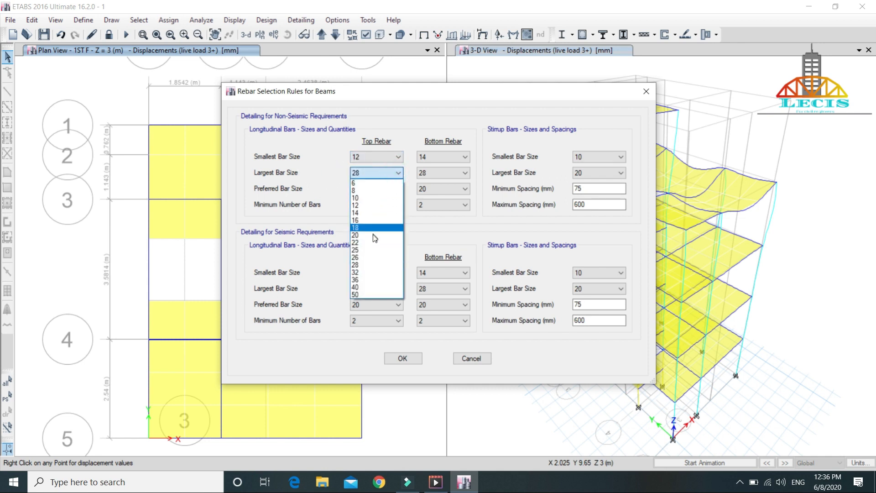
{"action": "left_click", "coordinate": [374, 220]}
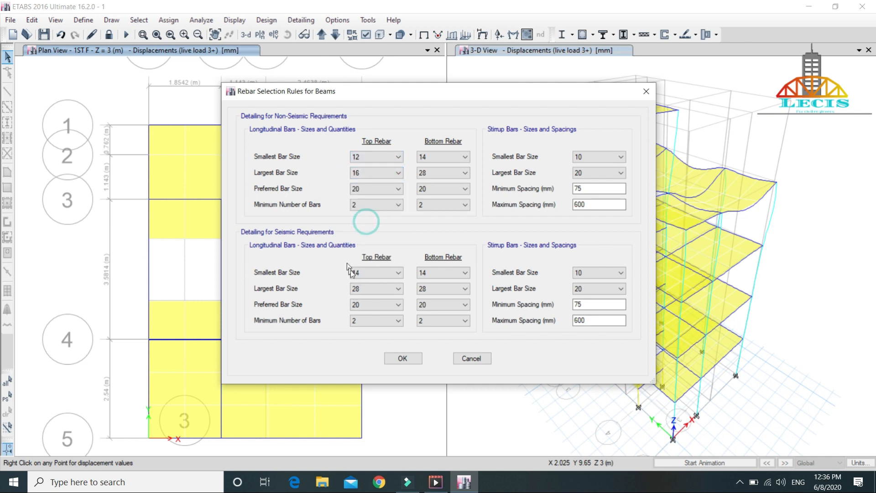
{"action": "left_click", "coordinate": [398, 189]}
{"action": "left_click", "coordinate": [385, 233]}
Step: Set the non-seismic bottom rebar of the beams to smallest 12, largest 16 and preferred 16
{"action": "left_click", "coordinate": [456, 159]}
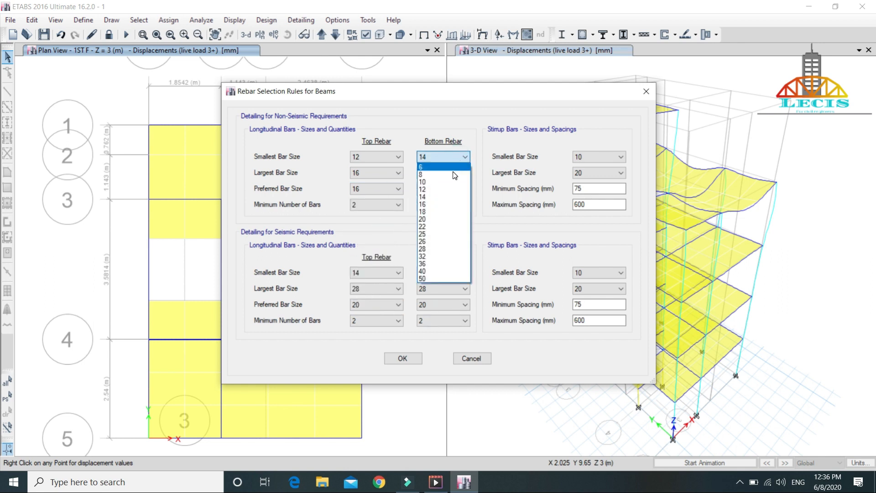
{"action": "left_click", "coordinate": [442, 189]}
{"action": "left_click", "coordinate": [460, 173]}
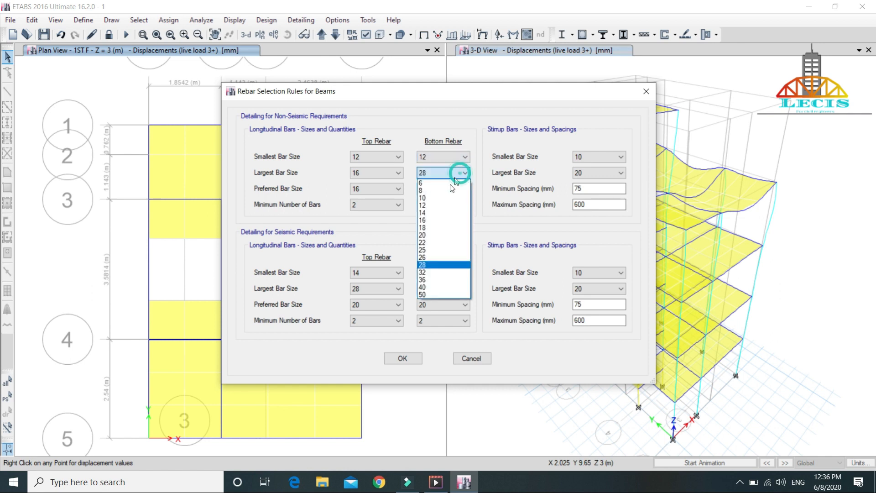
{"action": "left_click", "coordinate": [442, 219]}
{"action": "left_click", "coordinate": [464, 189]}
{"action": "left_click", "coordinate": [437, 234]}
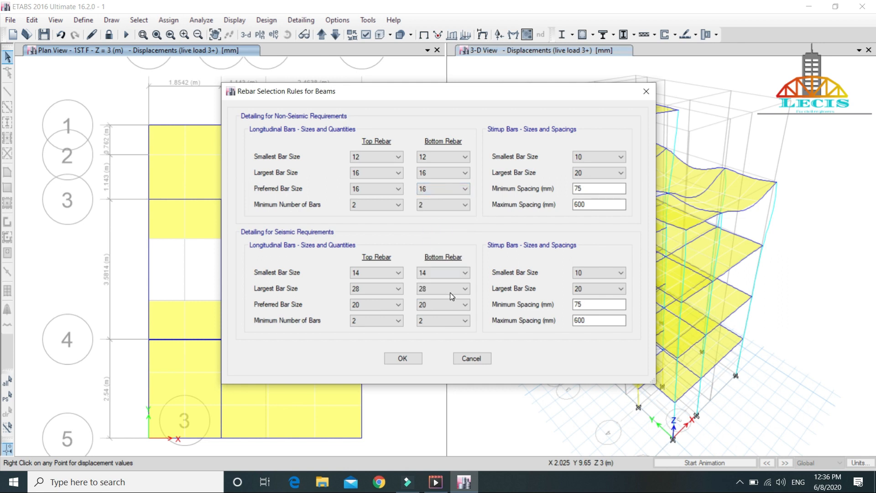
Step: Set the seismic top rebar of the beams to smallest 12, largest 16 and preferred 16
{"action": "left_click", "coordinate": [401, 272]}
{"action": "left_click", "coordinate": [399, 272]}
{"action": "left_click", "coordinate": [397, 304]}
{"action": "left_click", "coordinate": [398, 289]}
{"action": "left_click", "coordinate": [377, 336]}
{"action": "left_click", "coordinate": [398, 305]}
{"action": "left_click", "coordinate": [375, 350]}
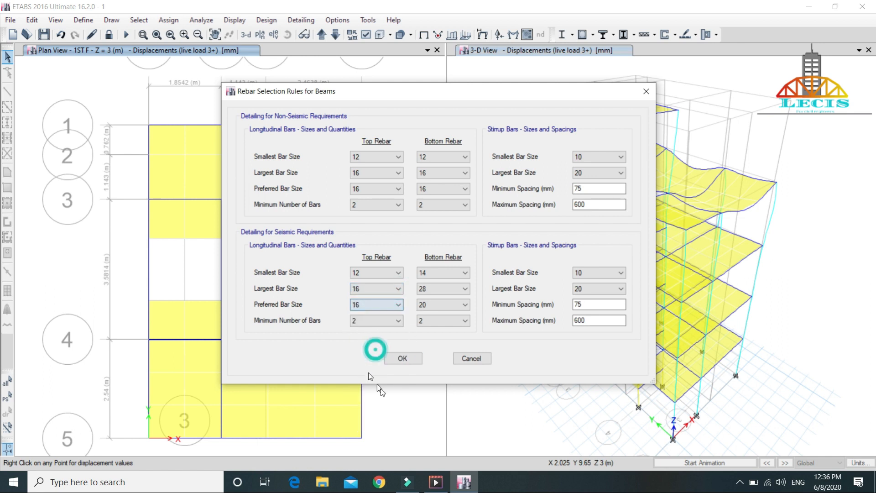
Step: Set the seismic bottom rebar of the beams to smallest 12, largest 16 and preferred 16
{"action": "left_click", "coordinate": [468, 274]}
{"action": "left_click", "coordinate": [443, 308]}
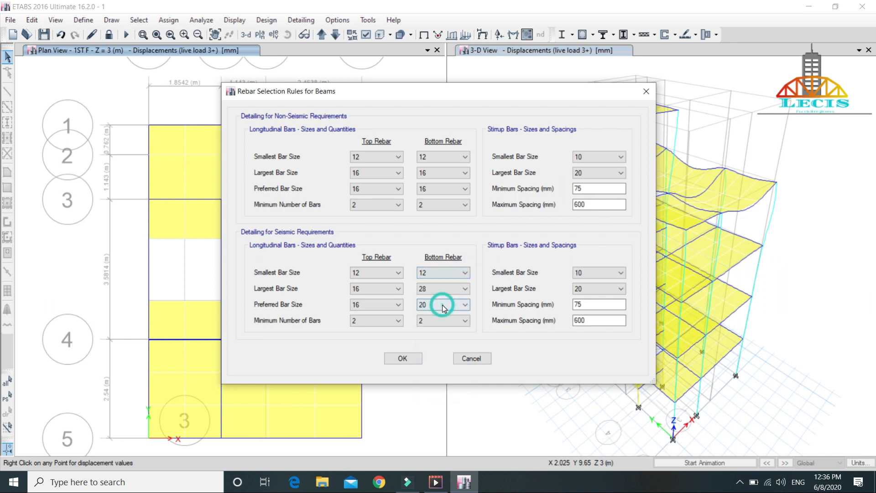
{"action": "left_click", "coordinate": [465, 289]}
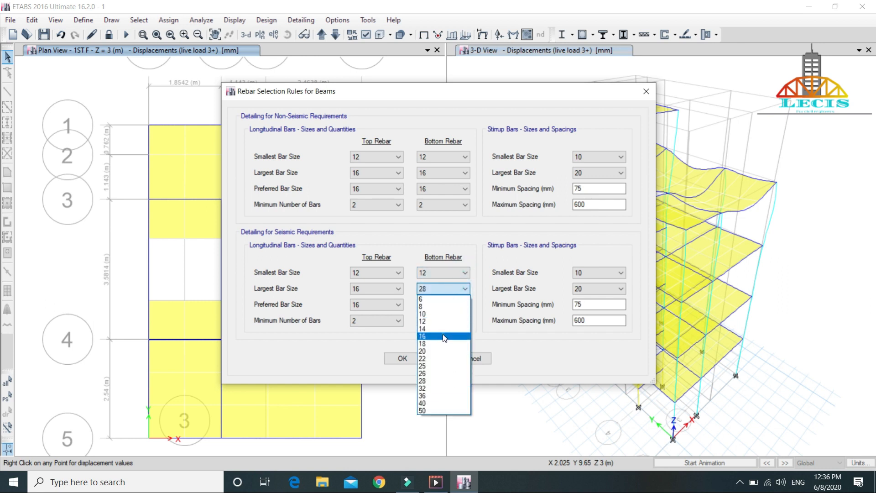
{"action": "left_click", "coordinate": [444, 338]}
{"action": "left_click", "coordinate": [466, 305]}
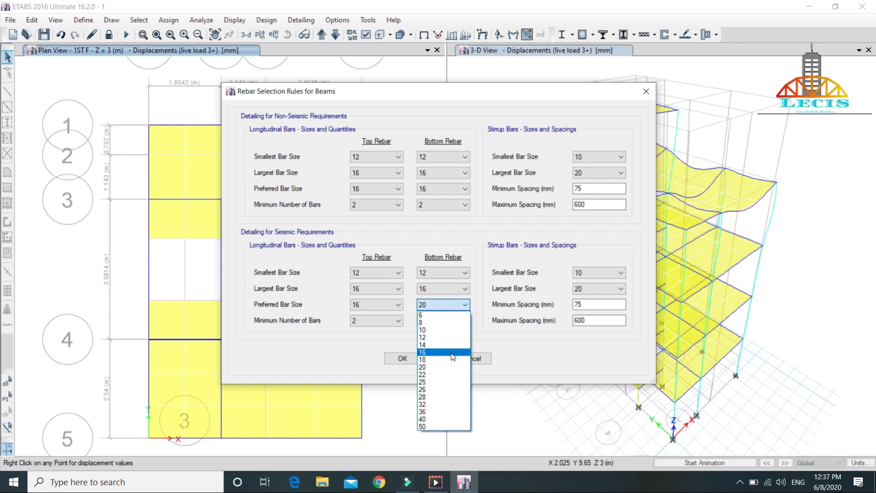
{"action": "left_click", "coordinate": [452, 353]}
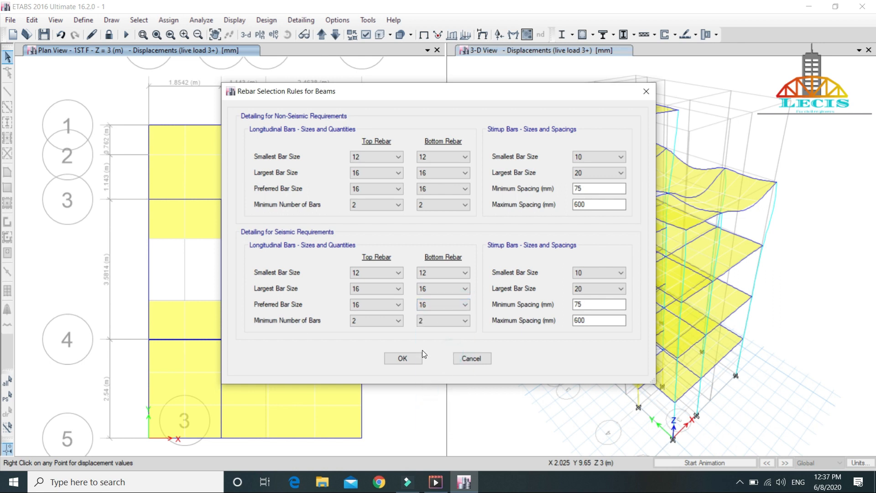
Step: Set the non-seismic beam stirrup bars to smallest size 8 and largest size 10
{"action": "left_click", "coordinate": [617, 156]}
{"action": "left_click", "coordinate": [617, 172]}
{"action": "left_click", "coordinate": [619, 174]}
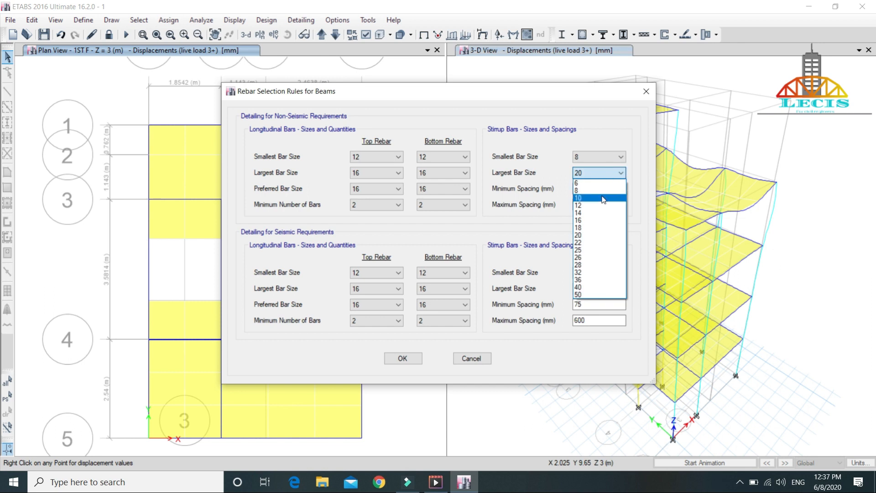
{"action": "left_click", "coordinate": [603, 199]}
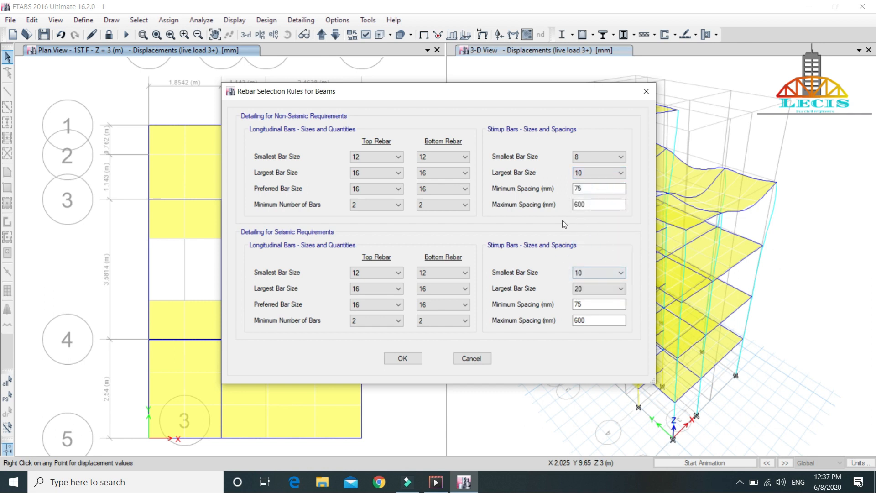
Step: Set the maximum spacing of the non-seismic beam stirrups to 300 mm
{"action": "left_click", "coordinate": [600, 203]}
{"action": "key", "text": "BackSpace"}
{"action": "key", "text": "BackSpace"}
{"action": "key", "text": "BackSpace"}
{"action": "type", "text": "300"}
Step: Set the seismic beam stirrup bars to smallest size 8 and largest size 10, with a maximum spacing of 150 mm
{"action": "left_click", "coordinate": [615, 274]}
{"action": "left_click", "coordinate": [612, 288]}
{"action": "left_click", "coordinate": [612, 289]}
{"action": "left_click", "coordinate": [614, 315]}
{"action": "left_click", "coordinate": [592, 319]}
{"action": "key", "text": "BackSpace"}
{"action": "key", "text": "BackSpace"}
{"action": "key", "text": "BackSpace"}
{"action": "type", "text": "1"}
{"action": "key", "text": "BackSpace"}
{"action": "type", "text": "150"}
Step: Set the maximum spacing of the non-seismic beam stirrups to 150 mm and apply the beam rebar rules
{"action": "left_click", "coordinate": [595, 204]}
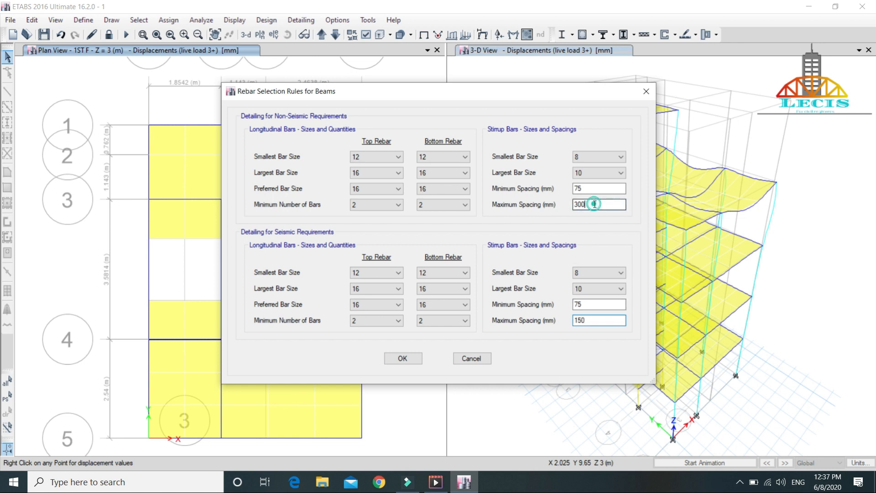
{"action": "key", "text": "BackSpace"}
{"action": "key", "text": "BackSpace"}
{"action": "key", "text": "BackSpace"}
{"action": "type", "text": "150"}
{"action": "left_click", "coordinate": [401, 358]}
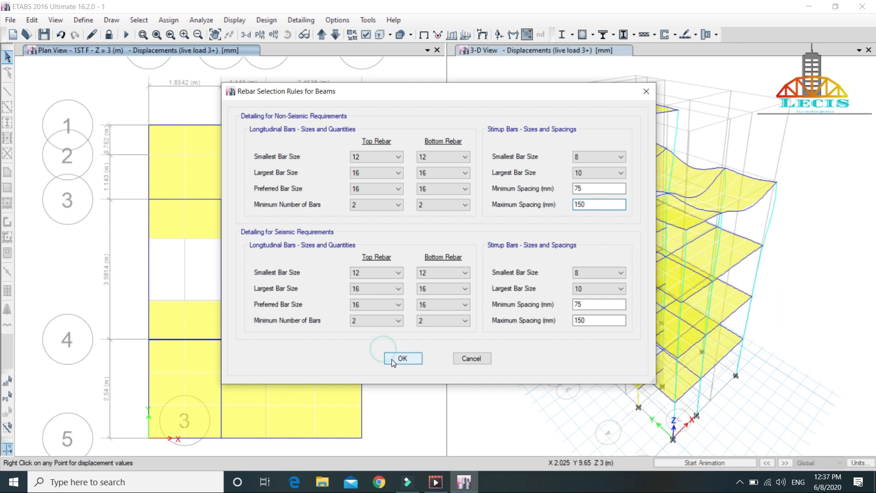
Step: In the concrete frame design combinations, remove UDCon1 to UDCon14, add them back as design combinations and accept the selection
{"action": "left_click", "coordinate": [267, 20]}
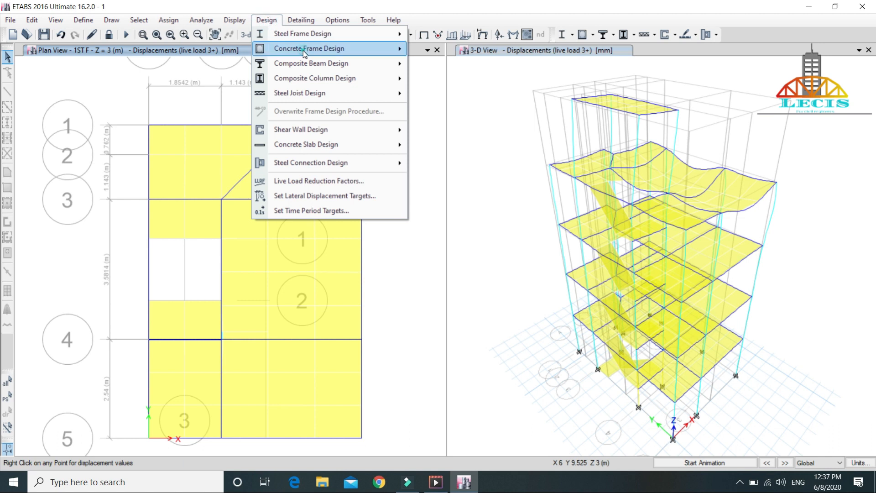
{"action": "mouse_move", "coordinate": [303, 49]}
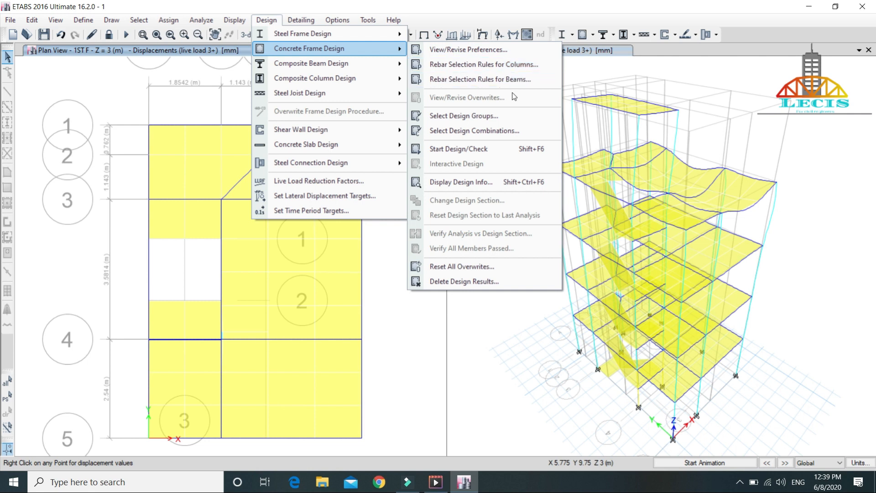
{"action": "left_click", "coordinate": [497, 131]}
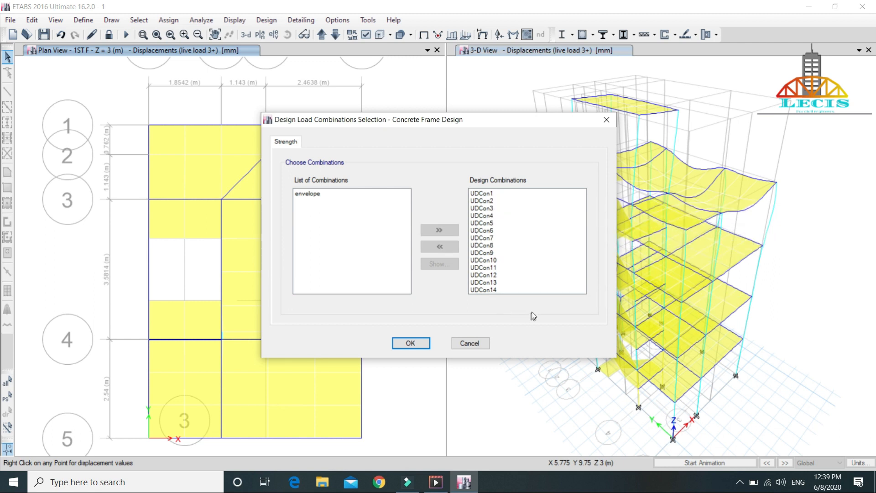
{"action": "left_click_drag", "start_coordinate": [474, 193], "coordinate": [524, 329]}
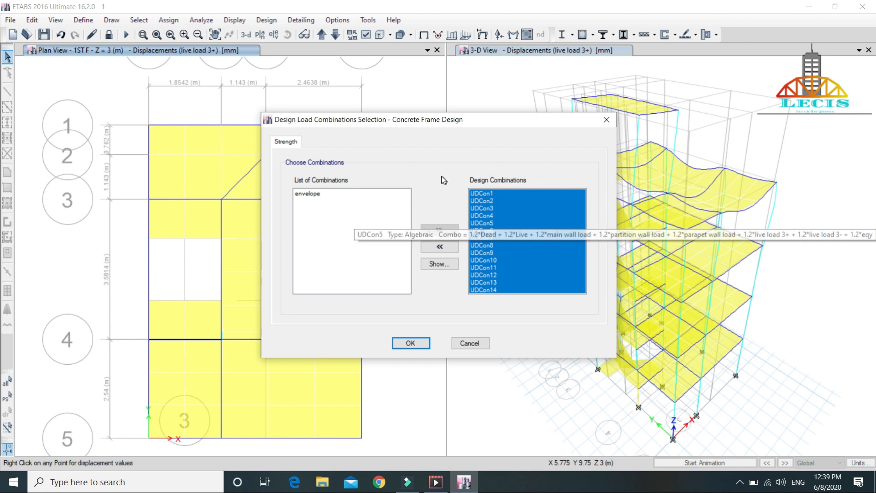
{"action": "left_click", "coordinate": [433, 247]}
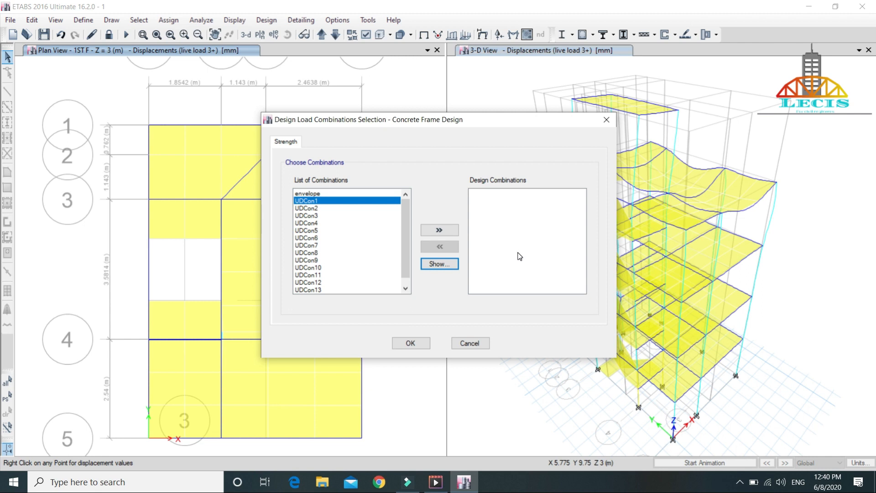
{"action": "left_click_drag", "start_coordinate": [354, 204], "coordinate": [374, 342]}
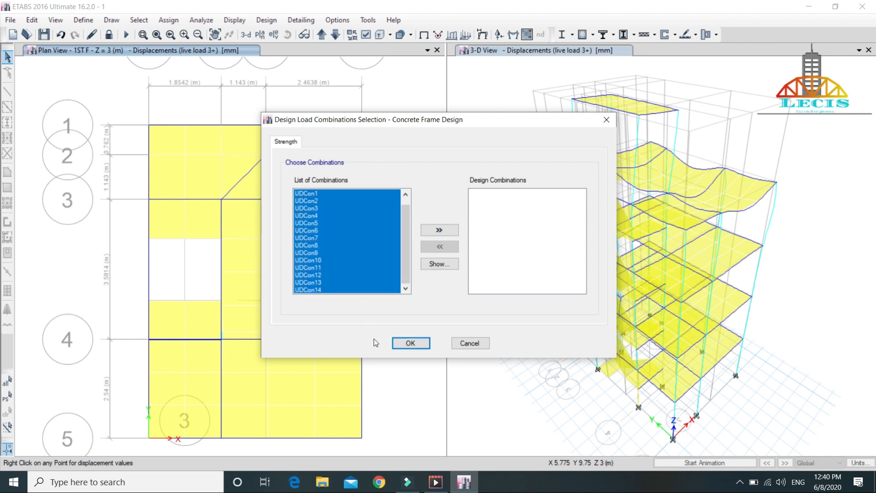
{"action": "left_click", "coordinate": [439, 231]}
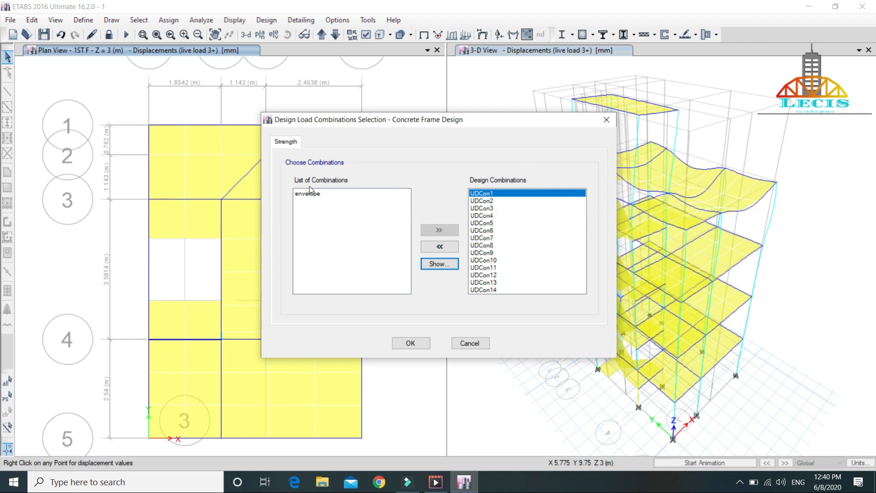
{"action": "left_click", "coordinate": [415, 348]}
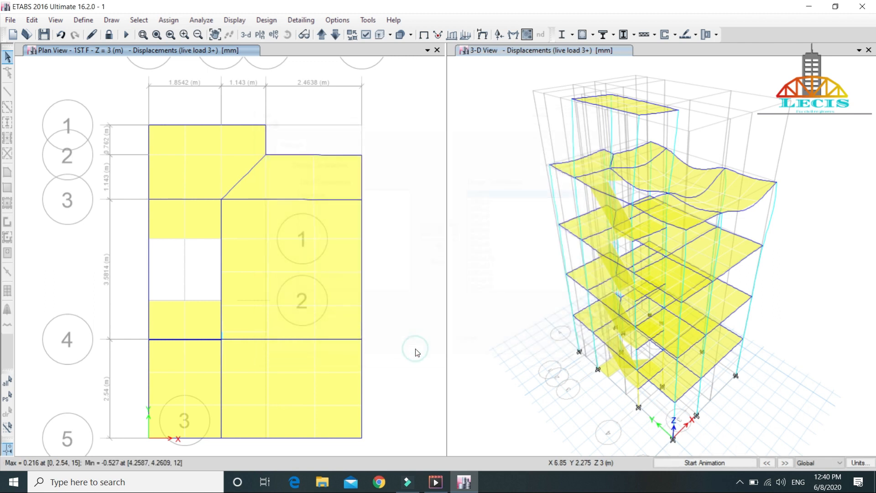
{"action": "left_click", "coordinate": [266, 21]}
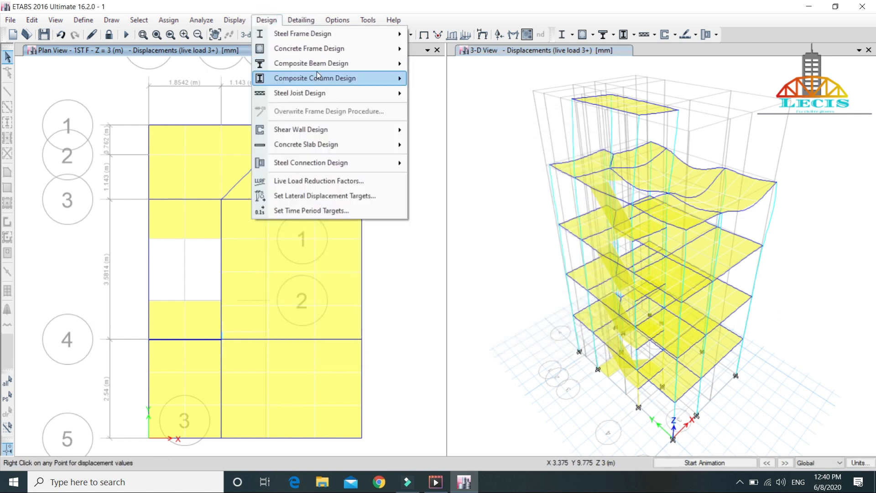
{"action": "mouse_move", "coordinate": [338, 50]}
{"action": "left_click", "coordinate": [523, 134]}
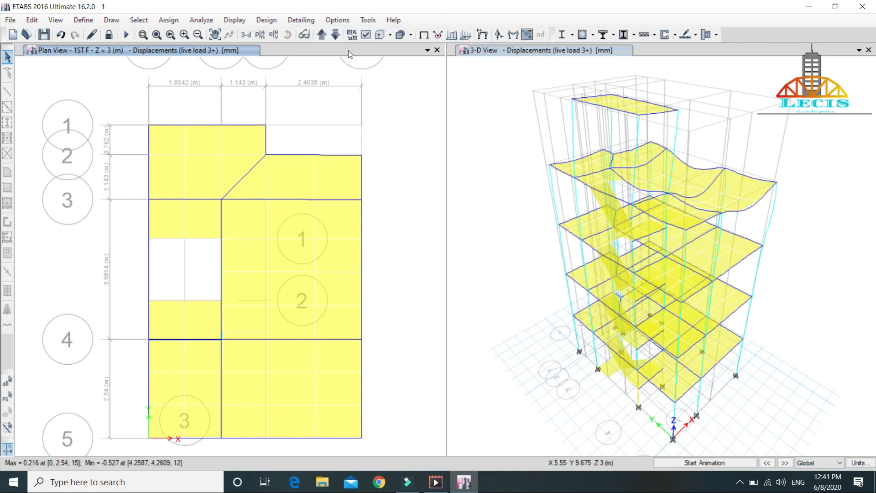
Step: Run the concrete frame design check on the building model
{"action": "left_click", "coordinate": [266, 20]}
{"action": "mouse_move", "coordinate": [312, 51]}
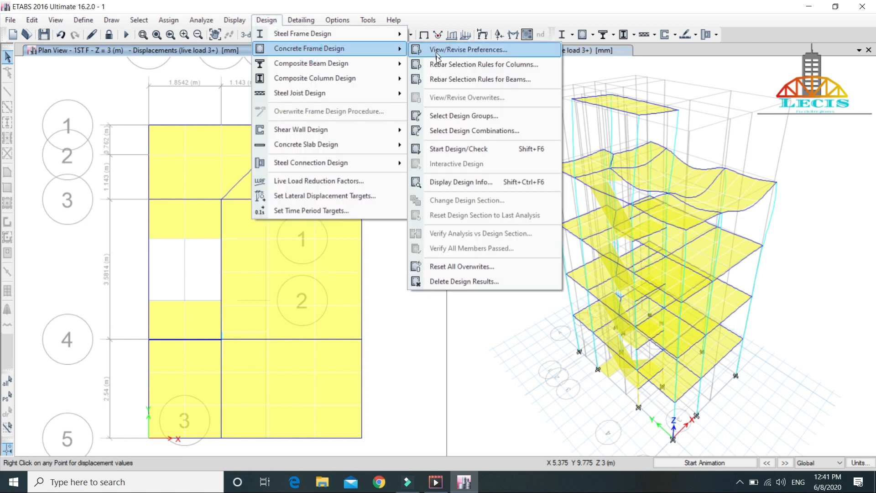
{"action": "left_click", "coordinate": [476, 149]}
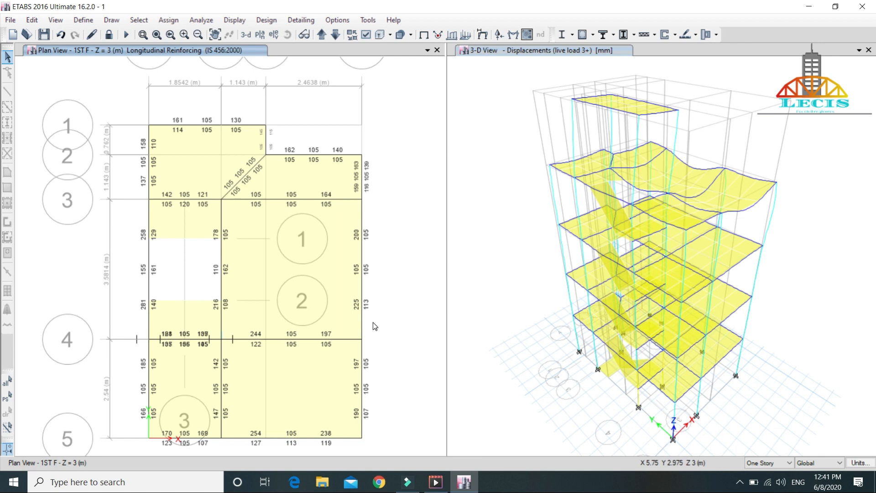
Step: Run the concrete frame design check again for the 3-D view to display its longitudinal reinforcing
{"action": "left_click", "coordinate": [497, 101]}
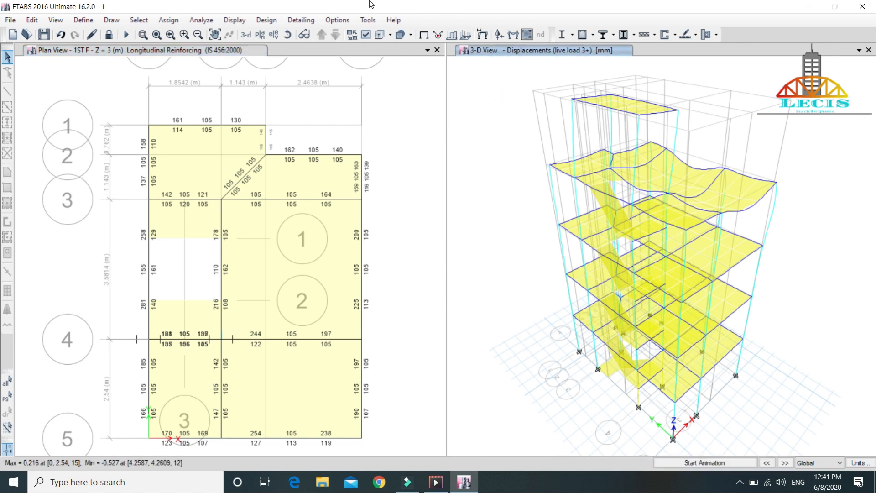
{"action": "left_click", "coordinate": [267, 20]}
{"action": "mouse_move", "coordinate": [304, 67]}
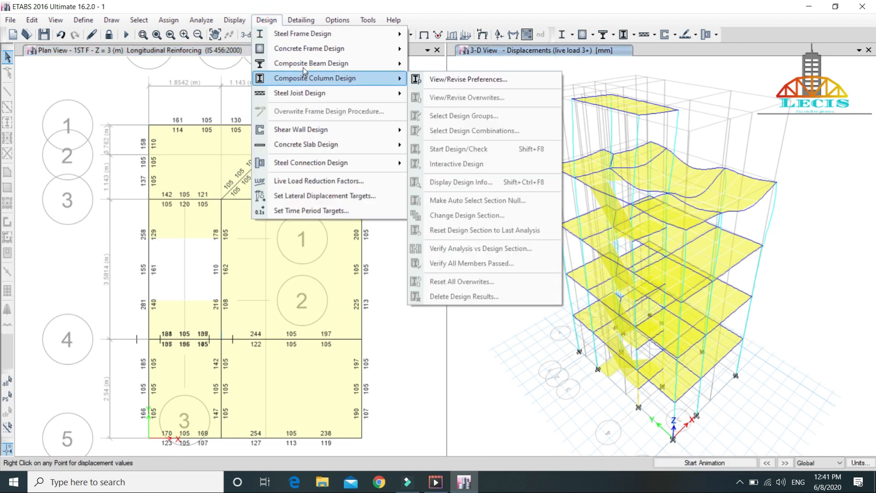
{"action": "mouse_move", "coordinate": [322, 48]}
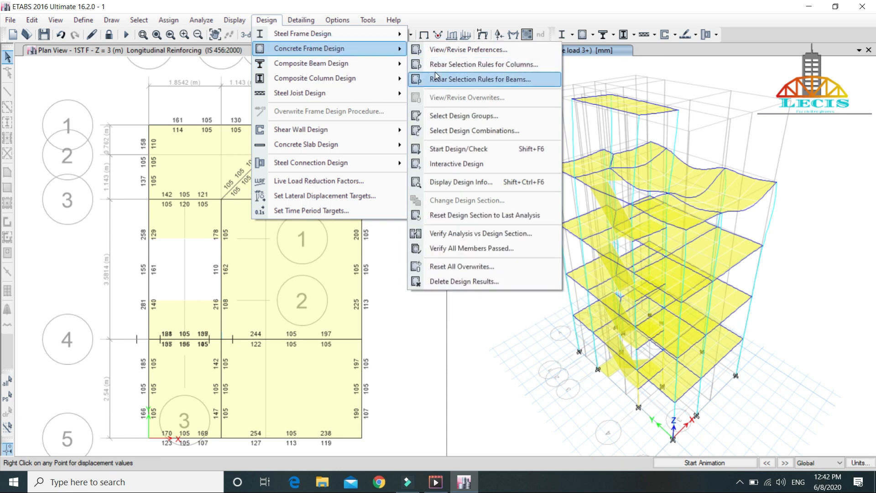
{"action": "left_click", "coordinate": [459, 150]}
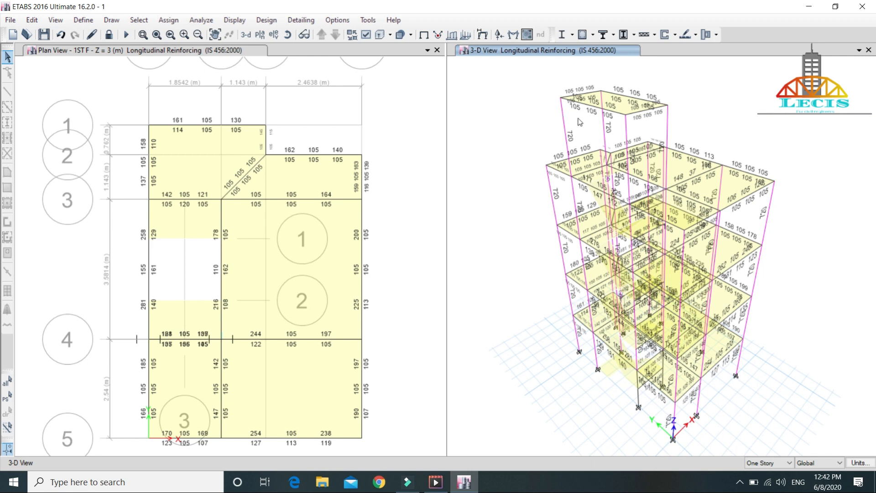
Step: Open the concrete beam design information for roof beam B11 from the 3-D view
{"action": "scroll", "coordinate": [528, 99], "scroll_direction": "up", "scroll_amount": 5}
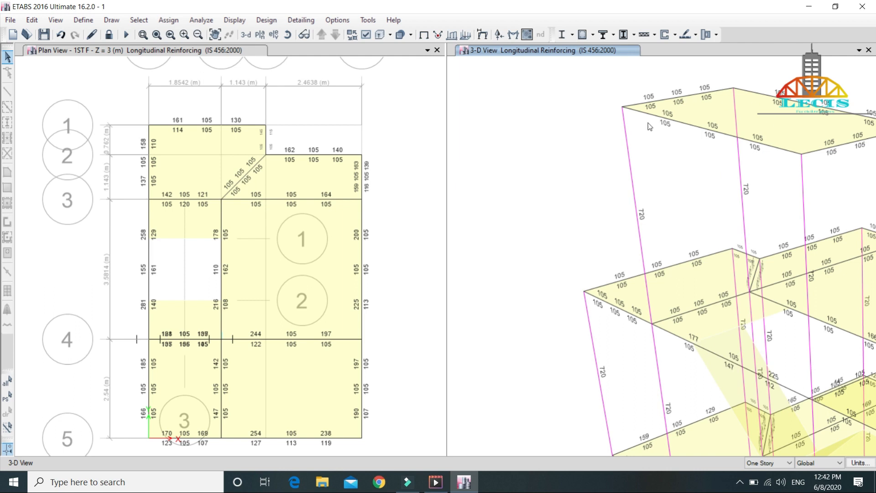
{"action": "scroll", "coordinate": [692, 199], "scroll_direction": "down", "scroll_amount": 3}
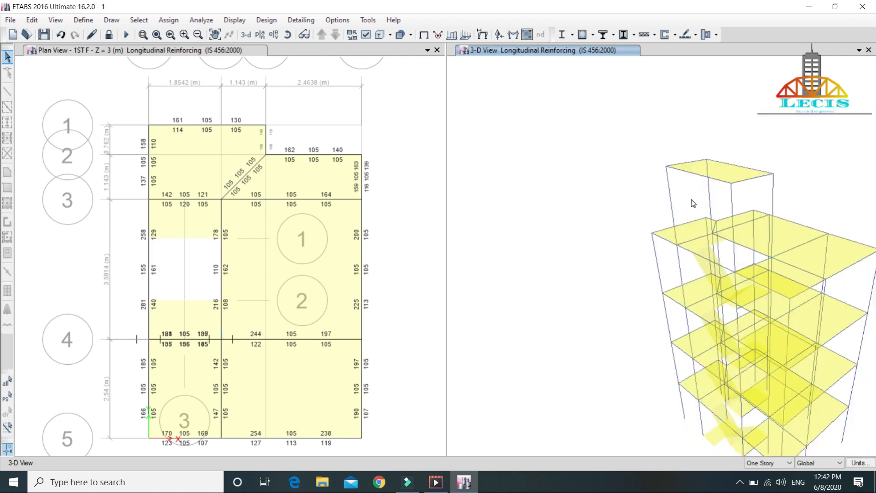
{"action": "middle_click_drag", "start_coordinate": [789, 145], "coordinate": [714, 89]}
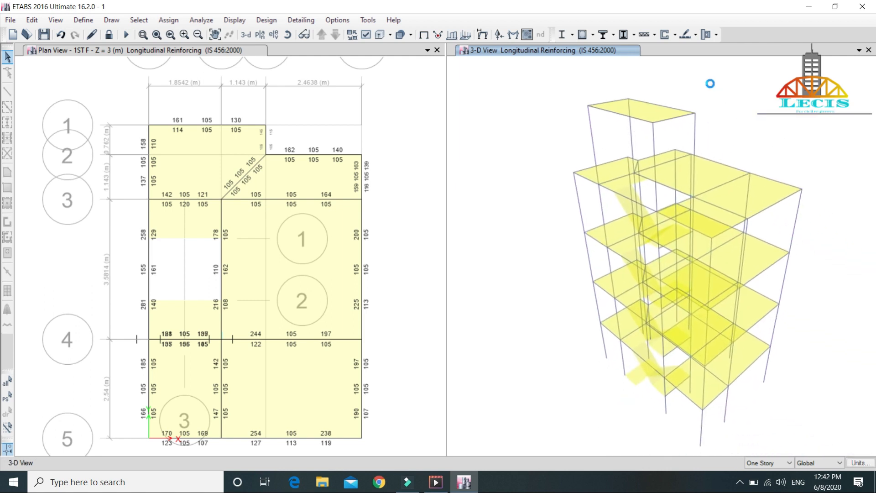
{"action": "scroll", "coordinate": [627, 171], "scroll_direction": "up", "scroll_amount": 5}
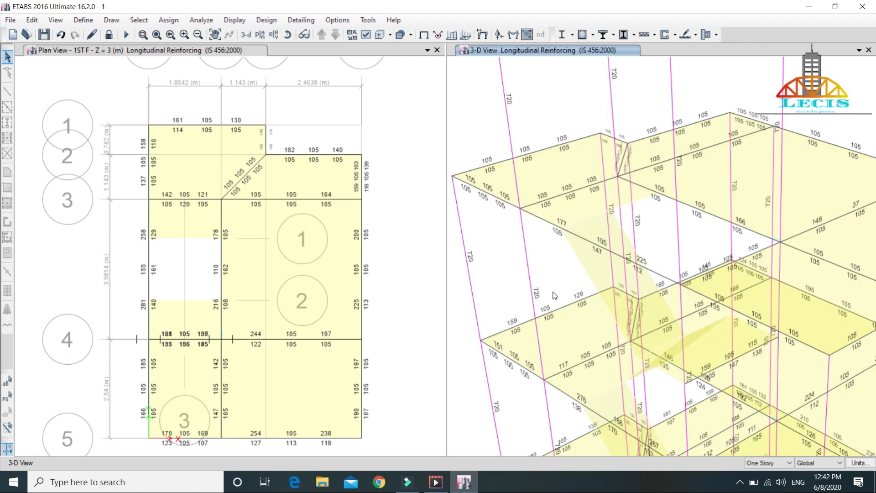
{"action": "left_click", "coordinate": [538, 221]}
{"action": "right_click", "coordinate": [537, 221]}
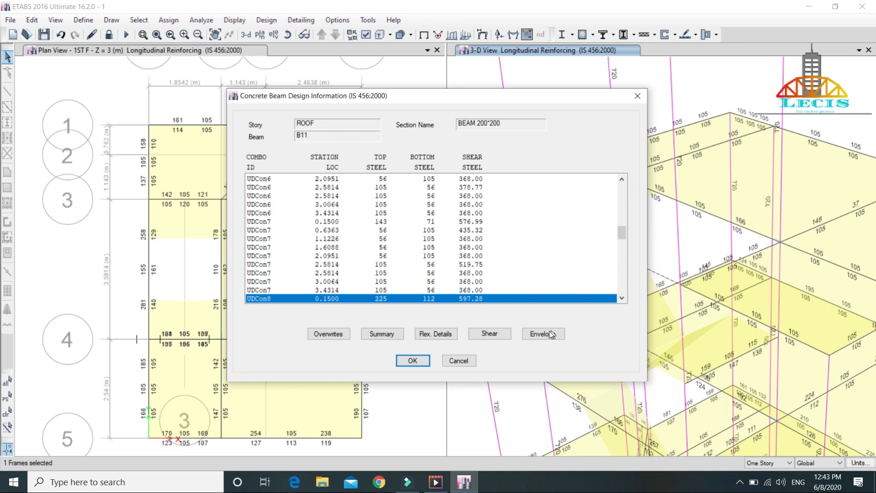
Step: Examine the beam's design summary report, including section and material properties, factored forces, flexural, shear and torsion reinforcement
{"action": "left_click", "coordinate": [375, 333]}
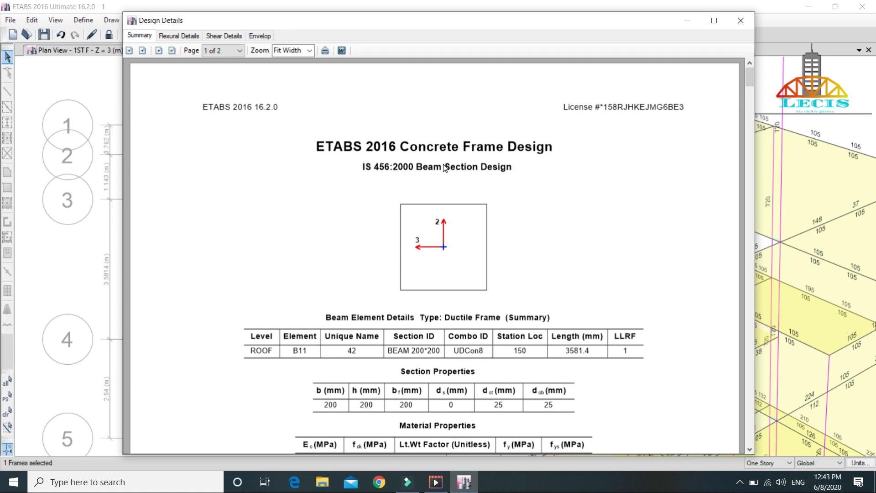
{"action": "scroll", "coordinate": [445, 168], "scroll_direction": "down", "scroll_amount": 1}
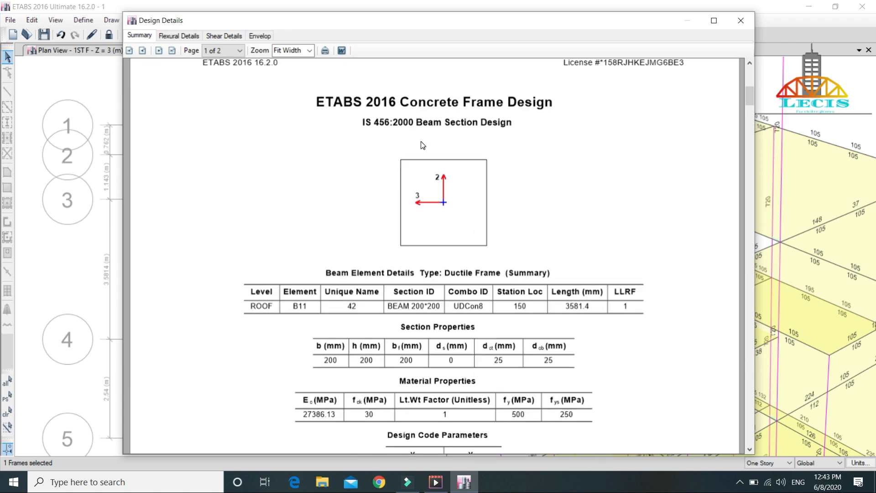
{"action": "scroll", "coordinate": [502, 222], "scroll_direction": "down", "scroll_amount": 2}
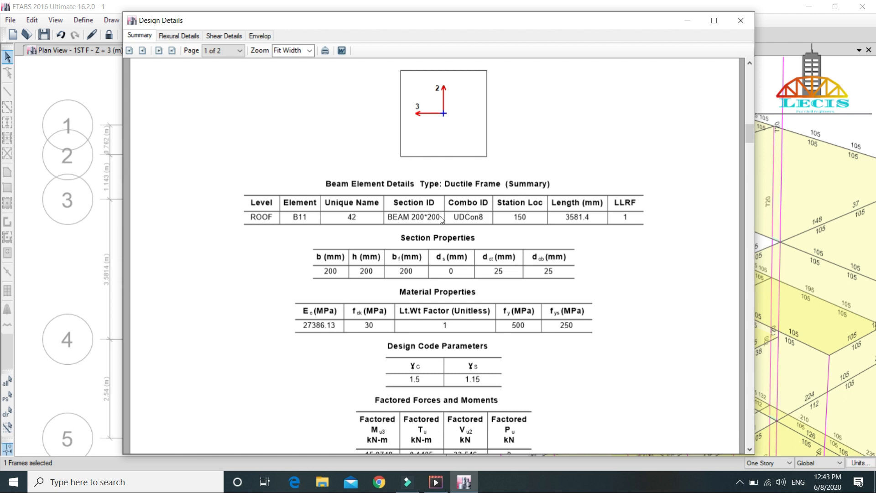
{"action": "scroll", "coordinate": [539, 232], "scroll_direction": "down", "scroll_amount": 1}
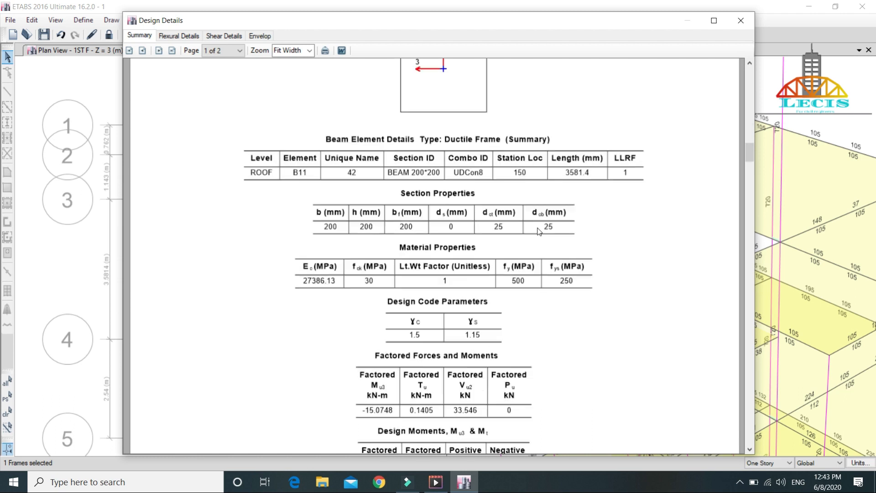
{"action": "scroll", "coordinate": [539, 232], "scroll_direction": "down", "scroll_amount": 4}
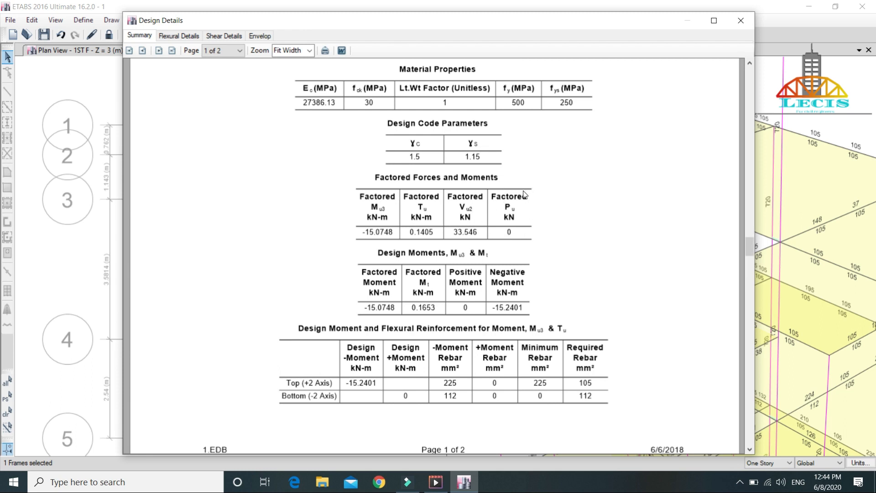
{"action": "scroll", "coordinate": [521, 196], "scroll_direction": "down", "scroll_amount": 3}
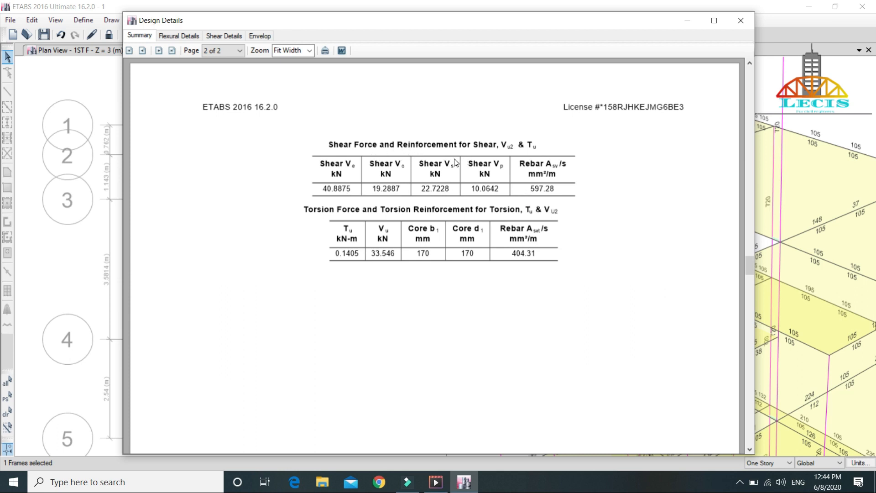
{"action": "scroll", "coordinate": [439, 164], "scroll_direction": "up", "scroll_amount": 3}
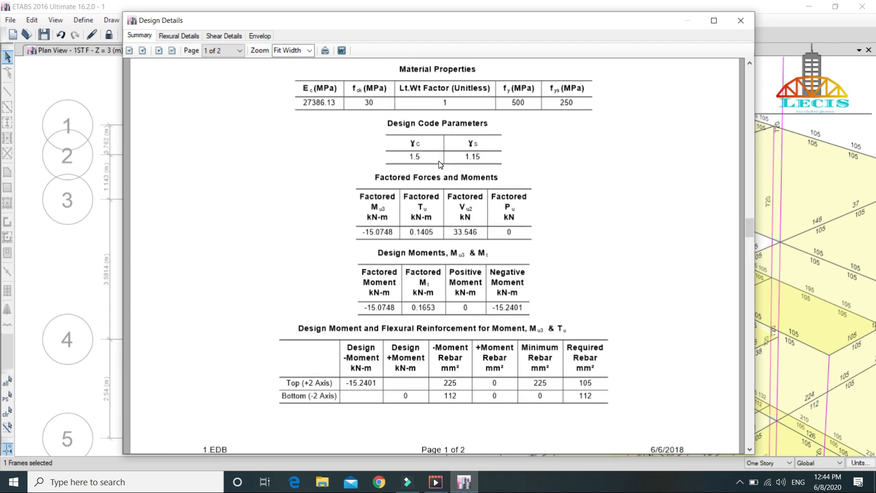
{"action": "scroll", "coordinate": [439, 160], "scroll_direction": "up", "scroll_amount": 4}
{"action": "scroll", "coordinate": [439, 161], "scroll_direction": "up", "scroll_amount": 4}
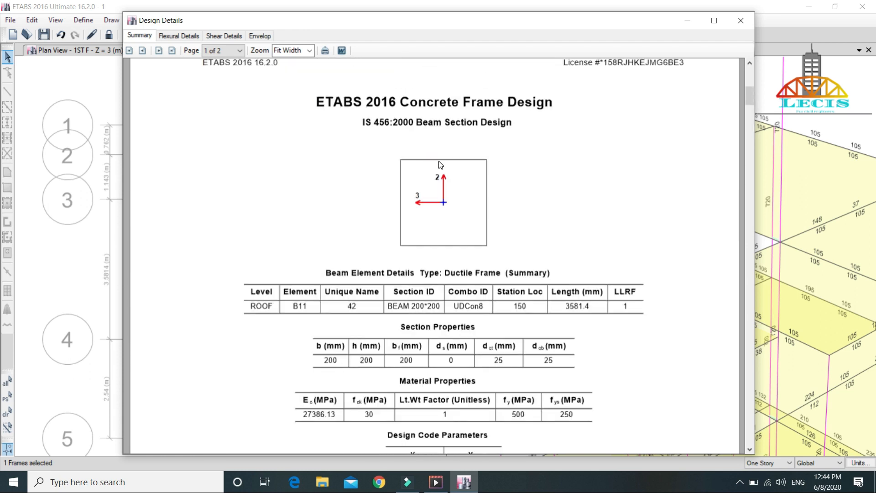
Step: Examine the beam's flexural details report for the required, regular minimum and seismic minimum rebar and the design moments
{"action": "left_click", "coordinate": [187, 36]}
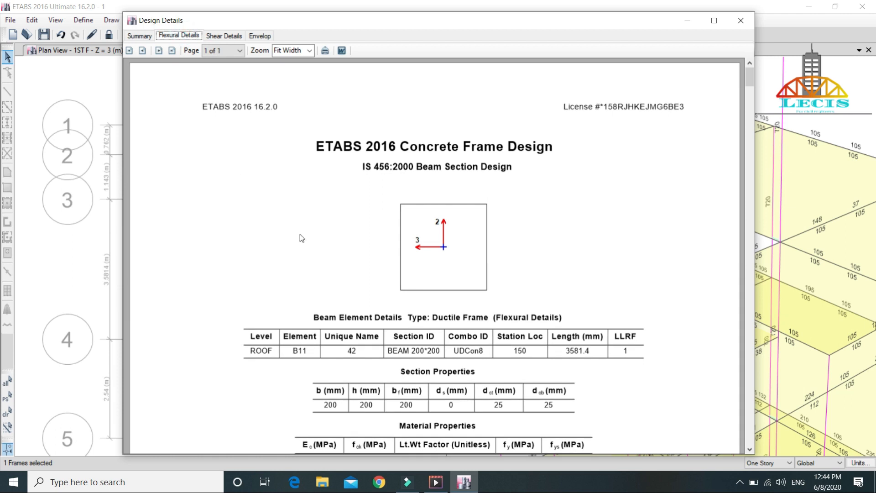
{"action": "scroll", "coordinate": [365, 226], "scroll_direction": "down", "scroll_amount": 3}
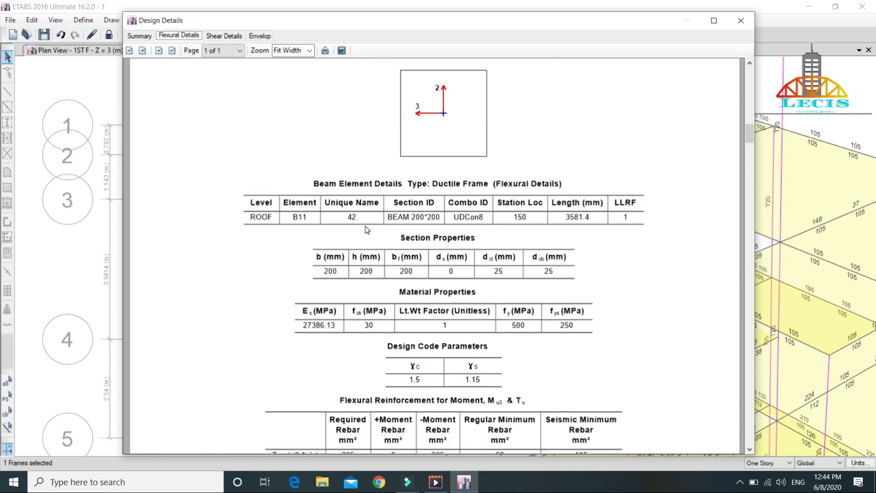
{"action": "scroll", "coordinate": [365, 226], "scroll_direction": "down", "scroll_amount": 3}
{"action": "scroll", "coordinate": [365, 226], "scroll_direction": "down", "scroll_amount": 3}
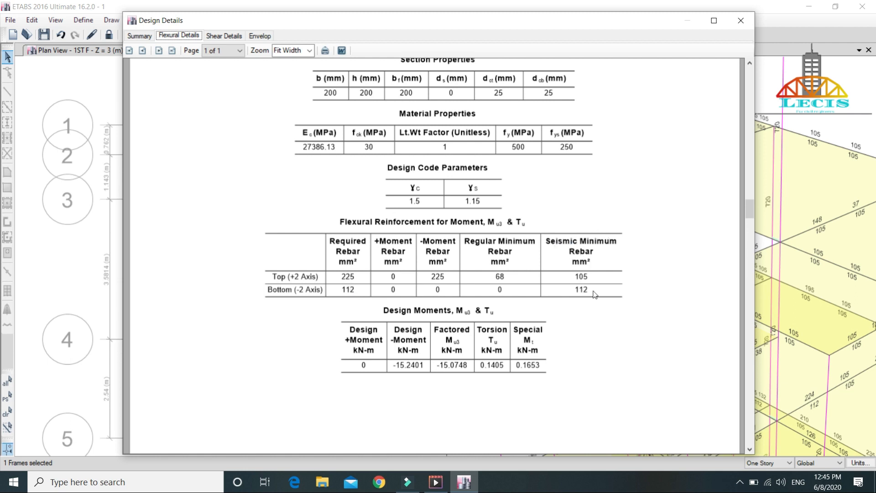
{"action": "scroll", "coordinate": [550, 291], "scroll_direction": "down", "scroll_amount": 3}
Step: Examine the beam's shear details report for shear rebar and torsion capacity, and close the beam design information
{"action": "left_click", "coordinate": [224, 36]}
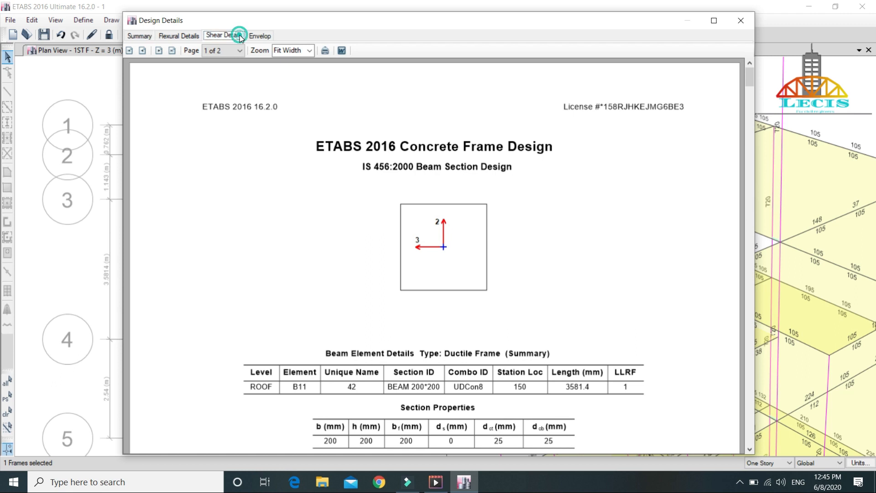
{"action": "scroll", "coordinate": [389, 231], "scroll_direction": "down", "scroll_amount": 2}
{"action": "scroll", "coordinate": [390, 232], "scroll_direction": "down", "scroll_amount": 10}
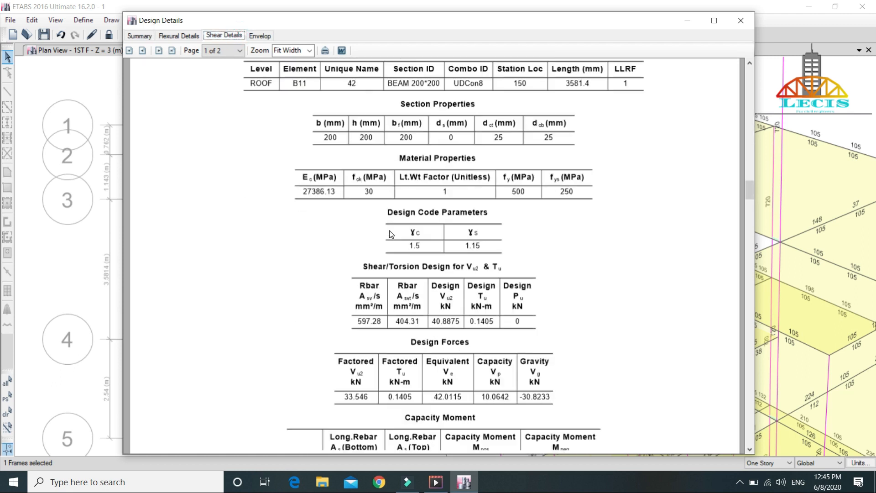
{"action": "scroll", "coordinate": [392, 234], "scroll_direction": "down", "scroll_amount": 2}
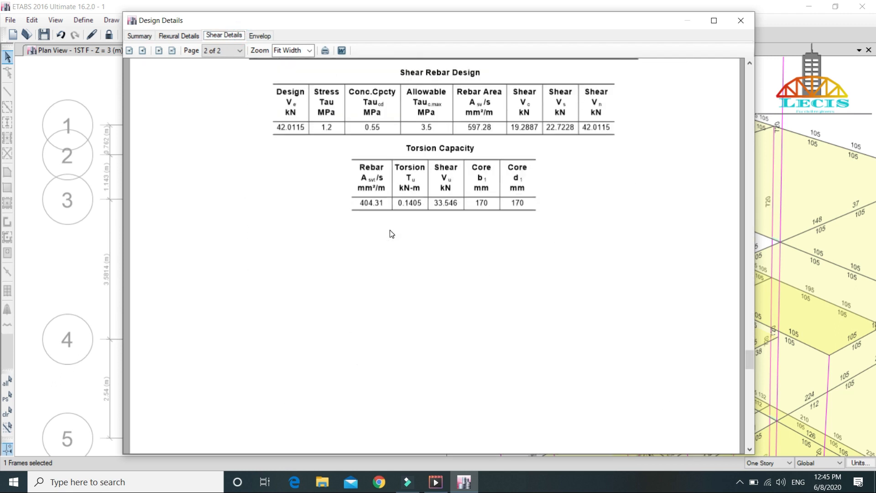
{"action": "key", "text": "Escape"}
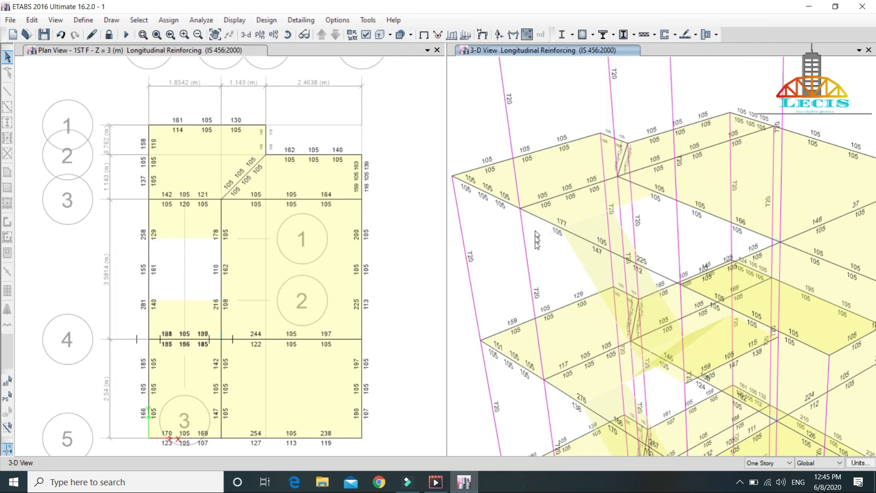
Step: Examine the envelope design report of roof column C10, covering longitudinal, shear, joint shear and capacity ratios, and close its design information
{"action": "left_click", "coordinate": [529, 254]}
{"action": "right_click", "coordinate": [530, 255]}
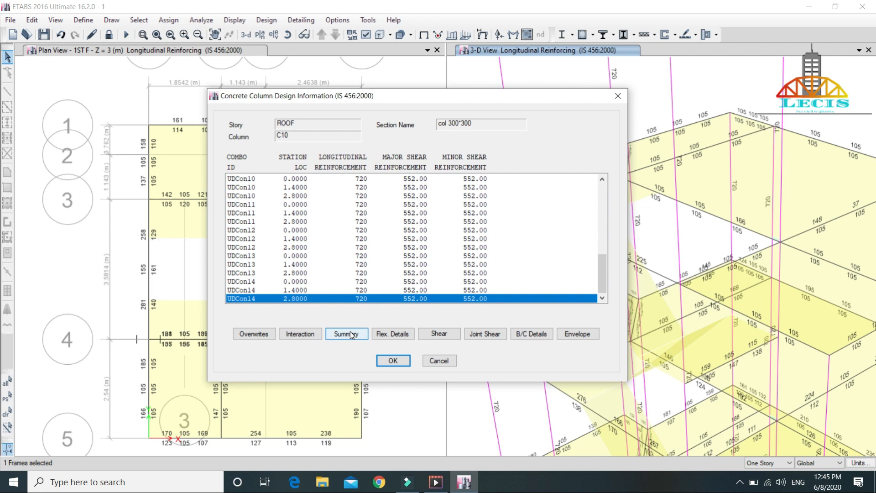
{"action": "left_click", "coordinate": [576, 333]}
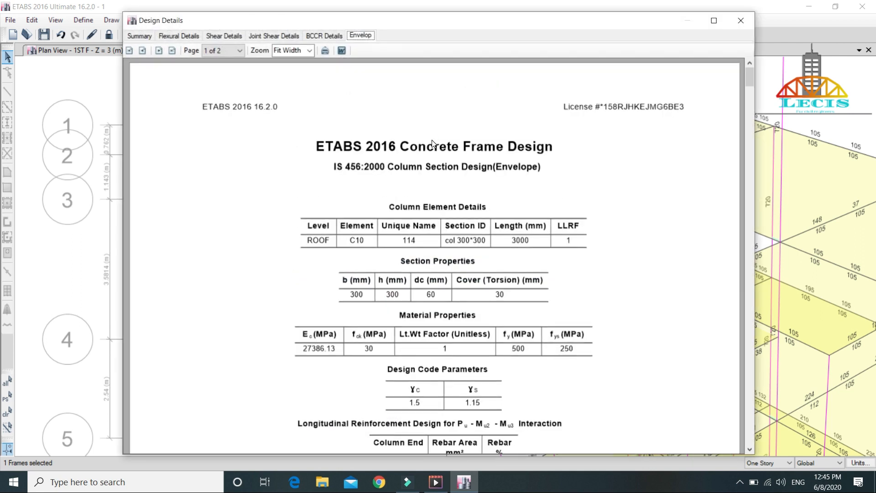
{"action": "scroll", "coordinate": [432, 145], "scroll_direction": "down", "scroll_amount": 3}
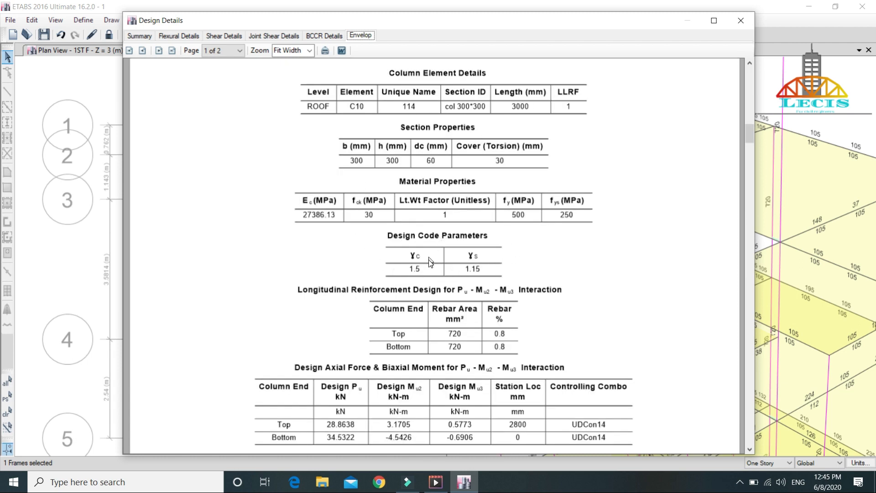
{"action": "scroll", "coordinate": [429, 262], "scroll_direction": "down", "scroll_amount": 1}
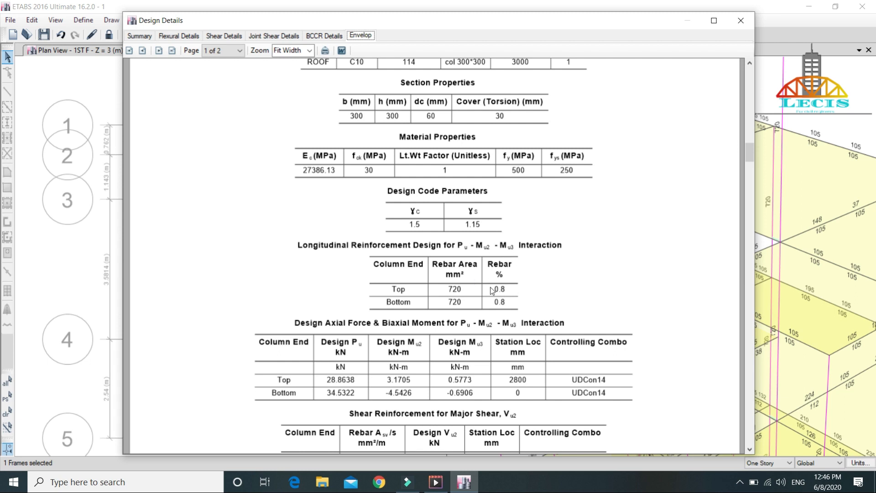
{"action": "scroll", "coordinate": [493, 290], "scroll_direction": "down", "scroll_amount": 3}
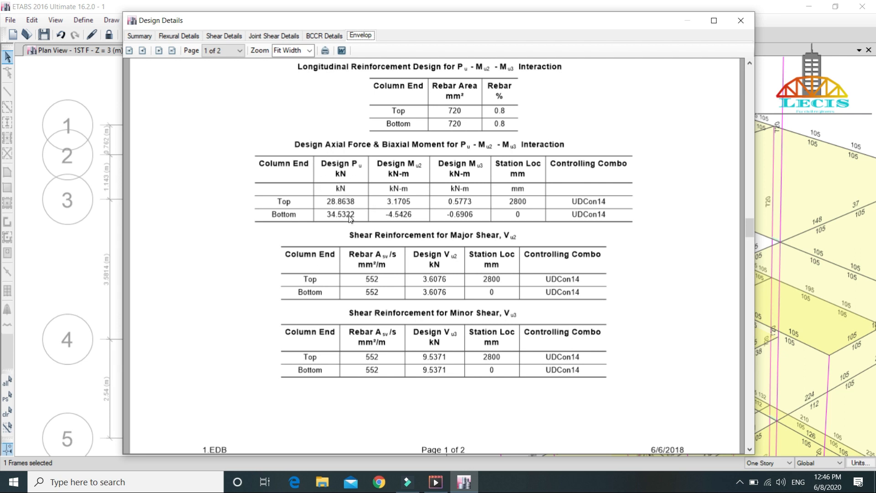
{"action": "scroll", "coordinate": [421, 177], "scroll_direction": "down", "scroll_amount": 2}
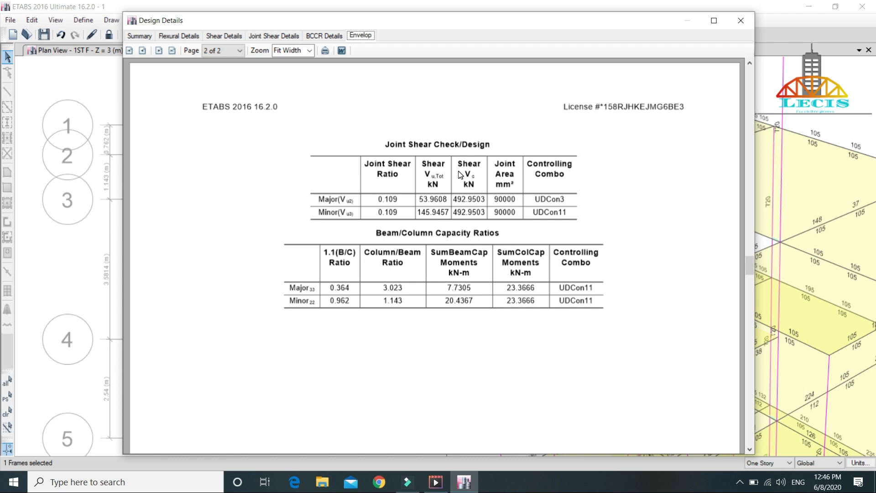
{"action": "scroll", "coordinate": [421, 233], "scroll_direction": "down", "scroll_amount": 2}
{"action": "key", "text": "Escape"}
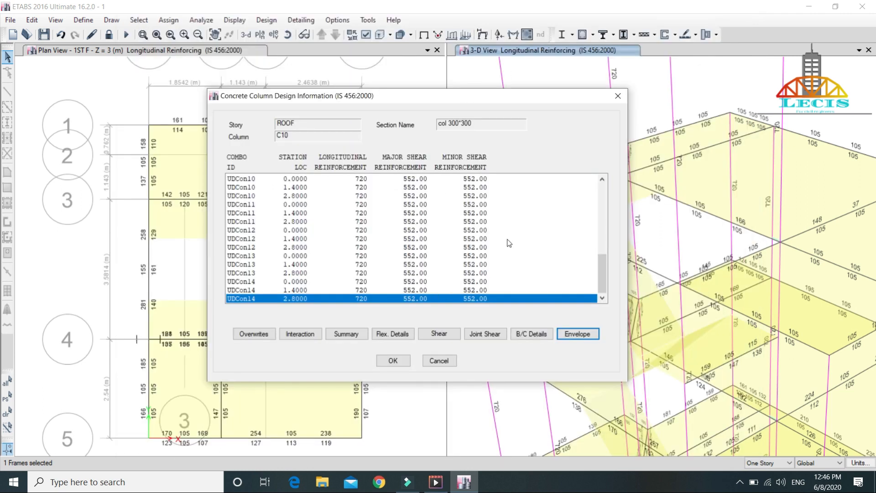
{"action": "left_click", "coordinate": [439, 361]}
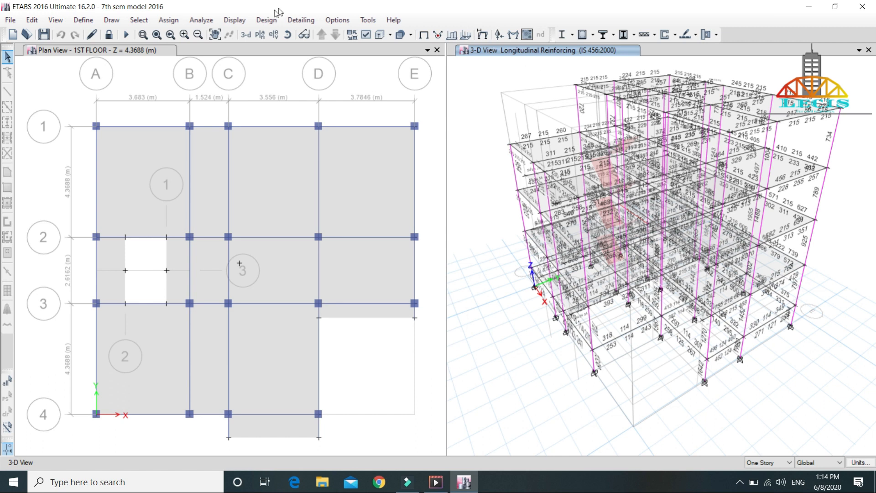
Step: Verify that all concrete frame members of the 7th sem model 2016 passed the design check, and select any failed frames
{"action": "left_click", "coordinate": [256, 21]}
{"action": "mouse_move", "coordinate": [289, 48]}
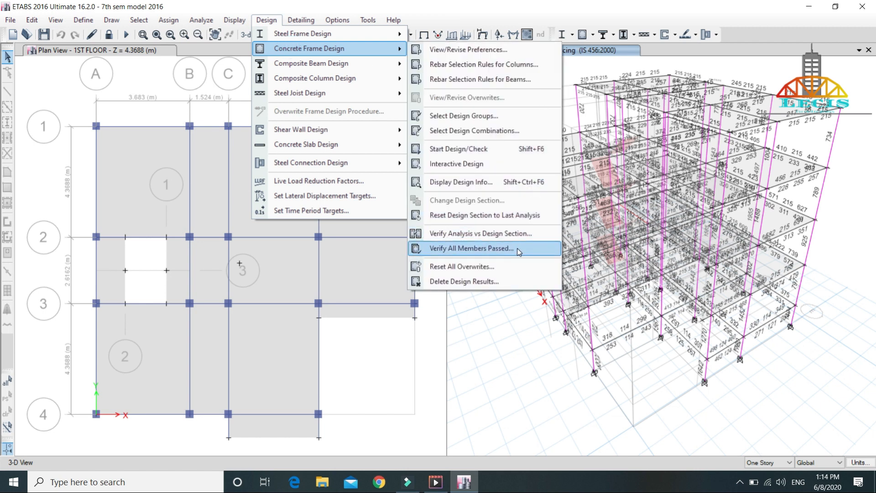
{"action": "left_click", "coordinate": [455, 248]}
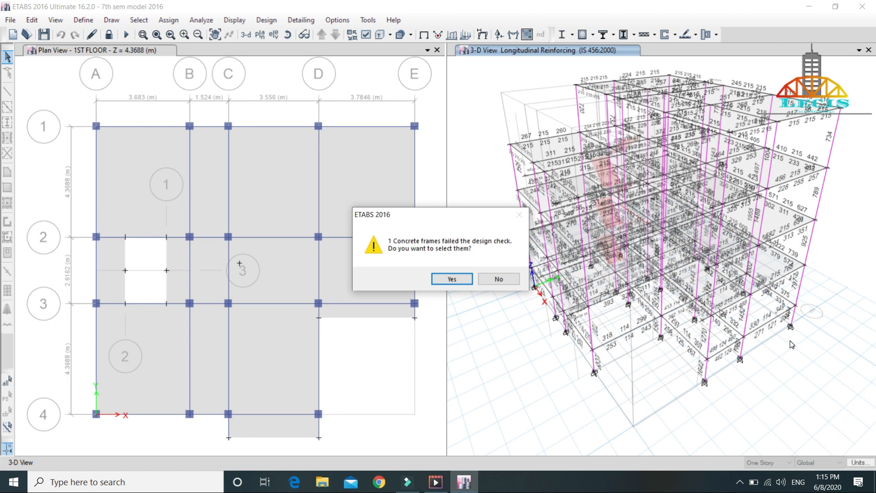
{"action": "left_click", "coordinate": [451, 280]}
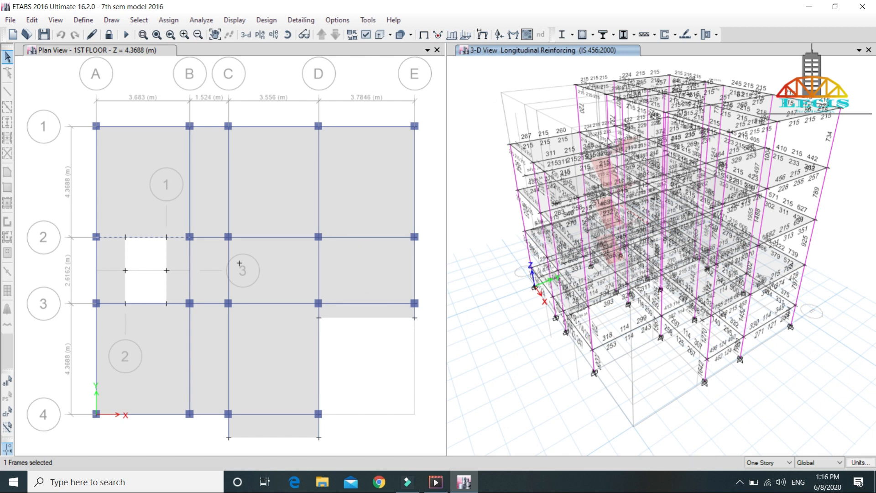
Step: Unlock the model, accepting deletion of the analysis results, and make the 1ST FLOOR plan view active
{"action": "left_click", "coordinate": [108, 35]}
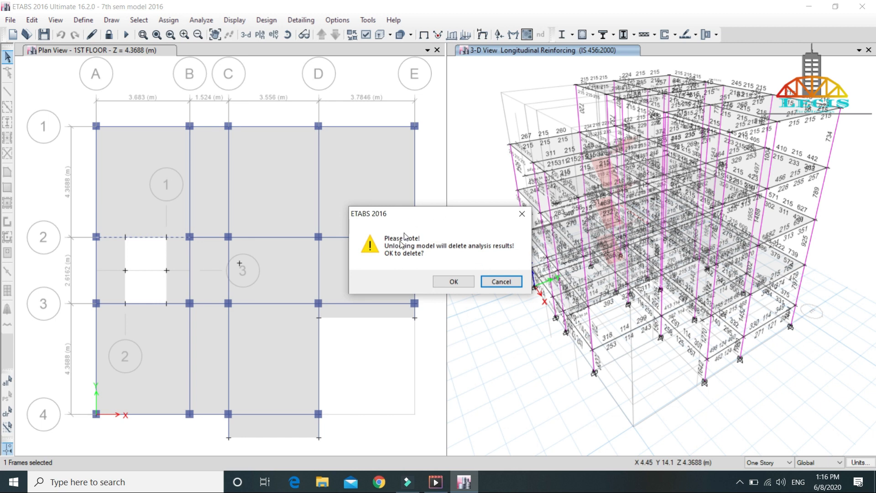
{"action": "left_click", "coordinate": [446, 283]}
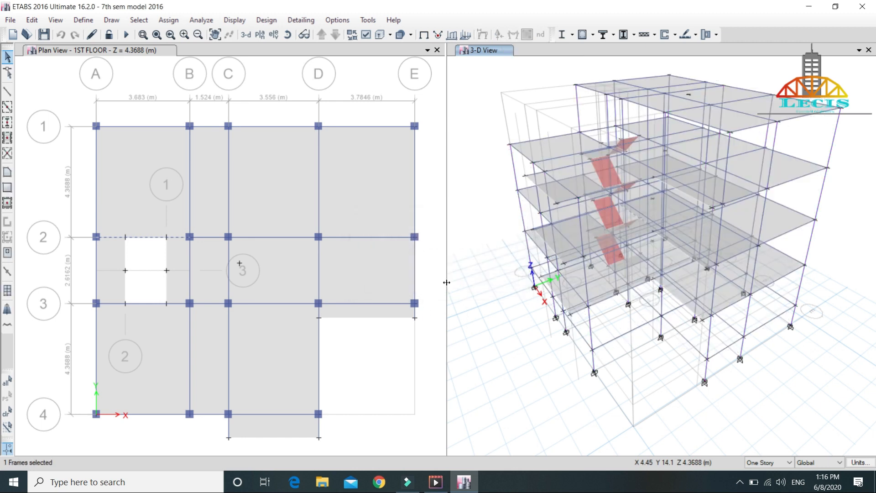
{"action": "left_click", "coordinate": [260, 34]}
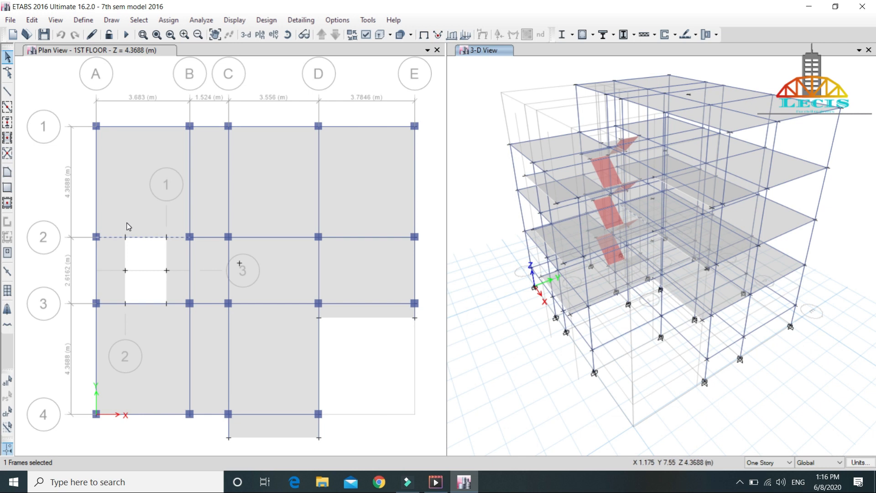
{"action": "left_click", "coordinate": [114, 50]}
{"action": "left_click", "coordinate": [335, 34]}
{"action": "left_click", "coordinate": [322, 35]}
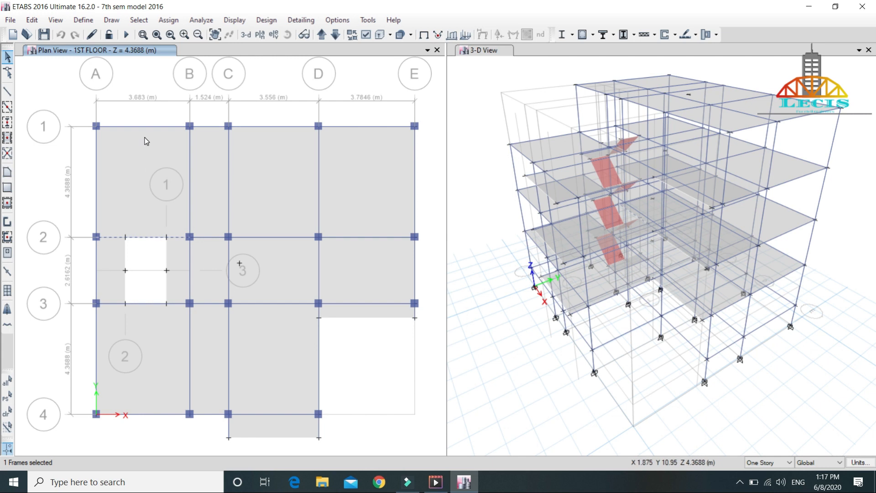
{"action": "left_click", "coordinate": [177, 20]}
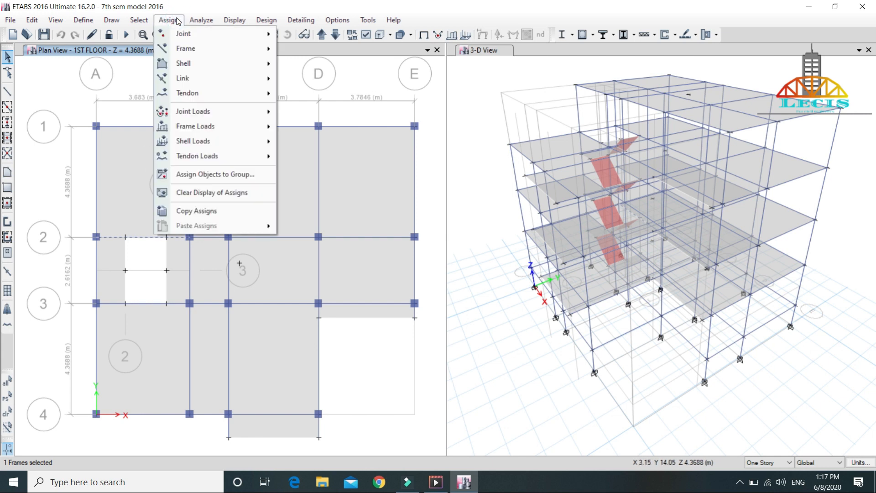
{"action": "mouse_move", "coordinate": [202, 57]}
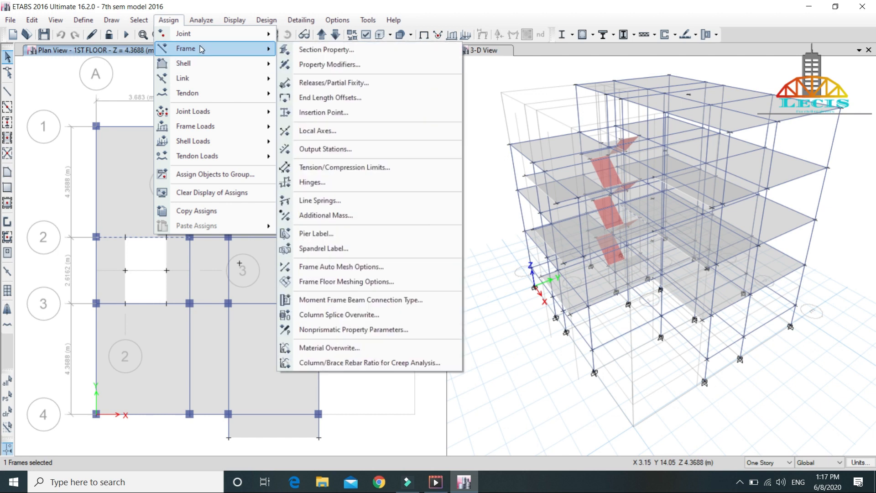
{"action": "left_click", "coordinate": [348, 50]}
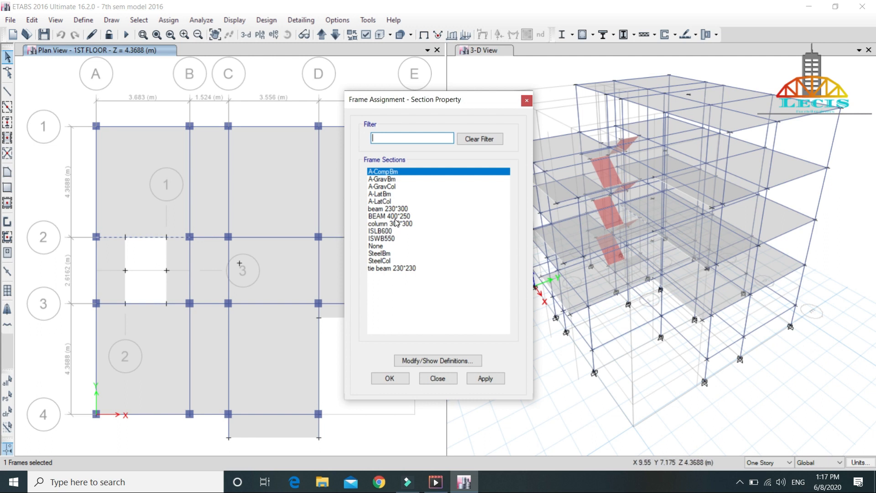
{"action": "left_click_drag", "start_coordinate": [392, 104], "coordinate": [538, 171]}
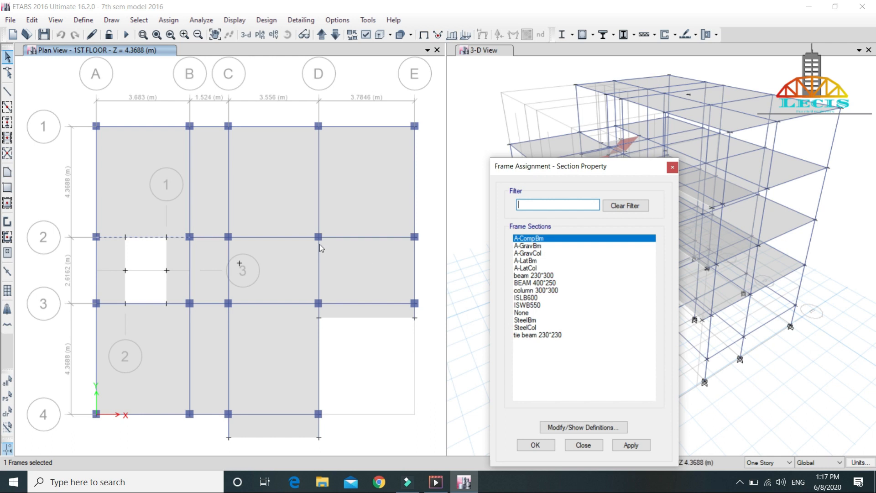
{"action": "key", "text": "Escape"}
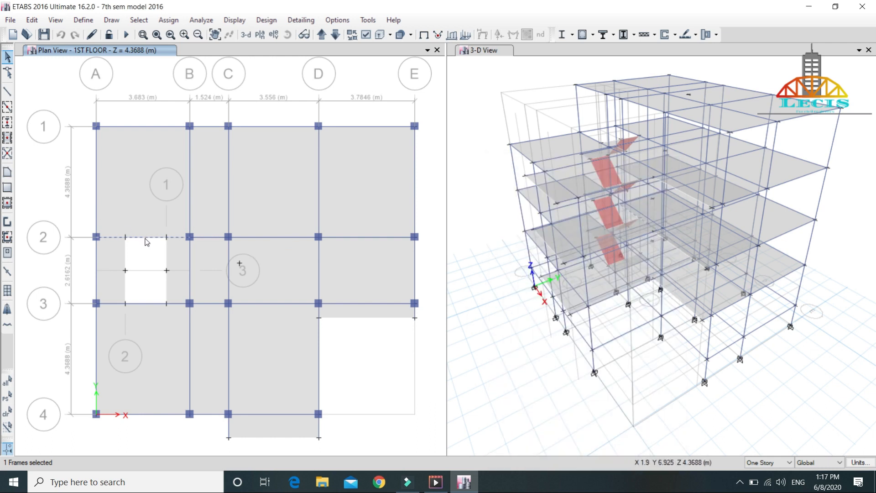
{"action": "right_click", "coordinate": [146, 237]}
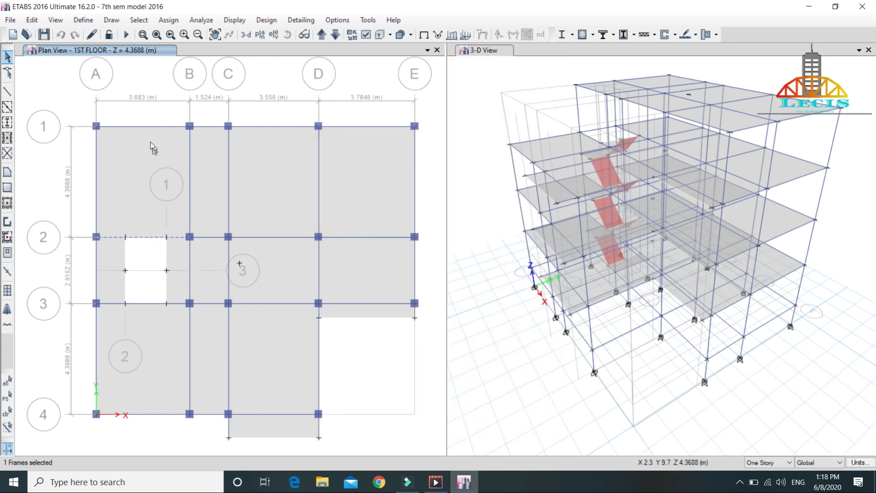
Step: Start a section property assignment for the selected beam on grid 2 between A and B, and open the frame property definitions
{"action": "left_click", "coordinate": [168, 20]}
{"action": "mouse_move", "coordinate": [222, 95]}
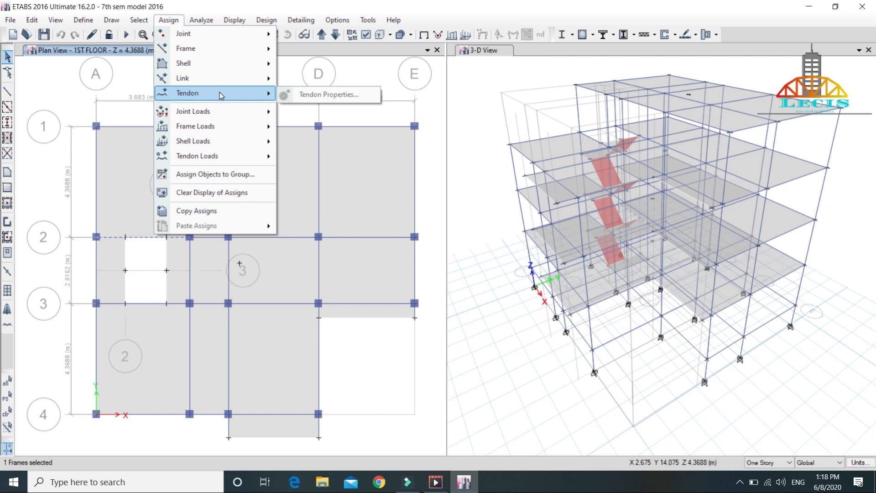
{"action": "mouse_move", "coordinate": [219, 49]}
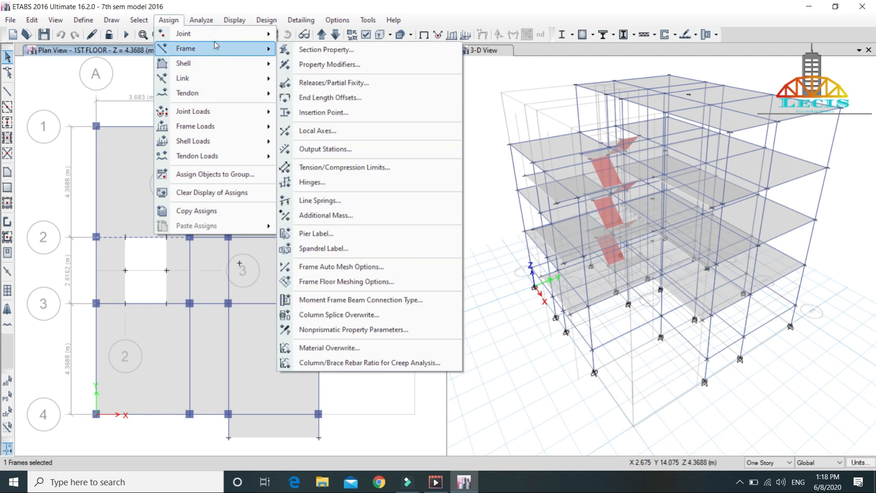
{"action": "left_click", "coordinate": [314, 54]}
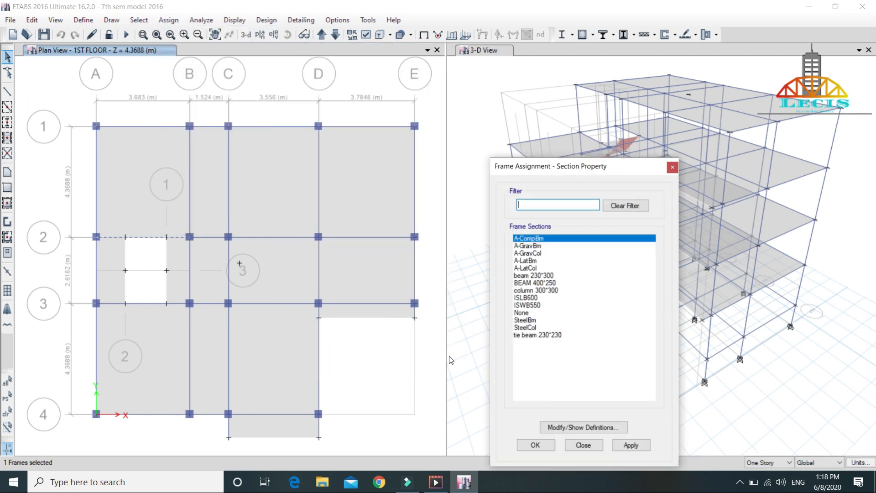
{"action": "left_click", "coordinate": [553, 284]}
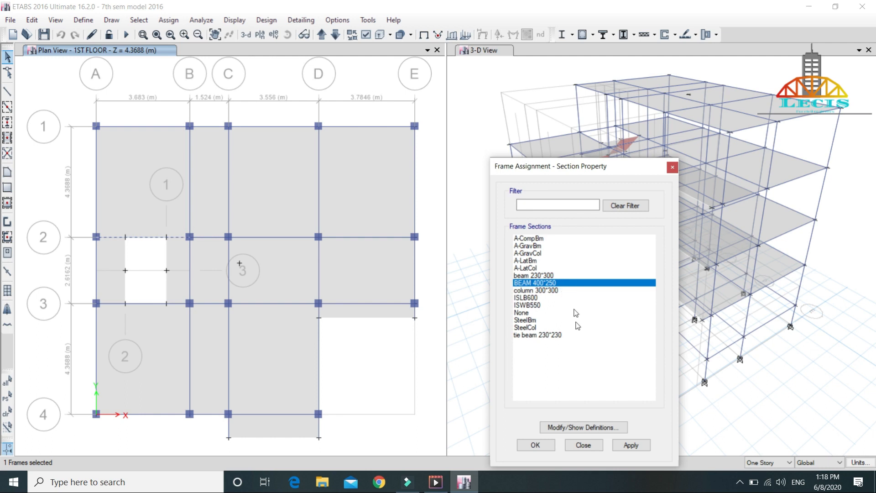
{"action": "left_click", "coordinate": [583, 428]}
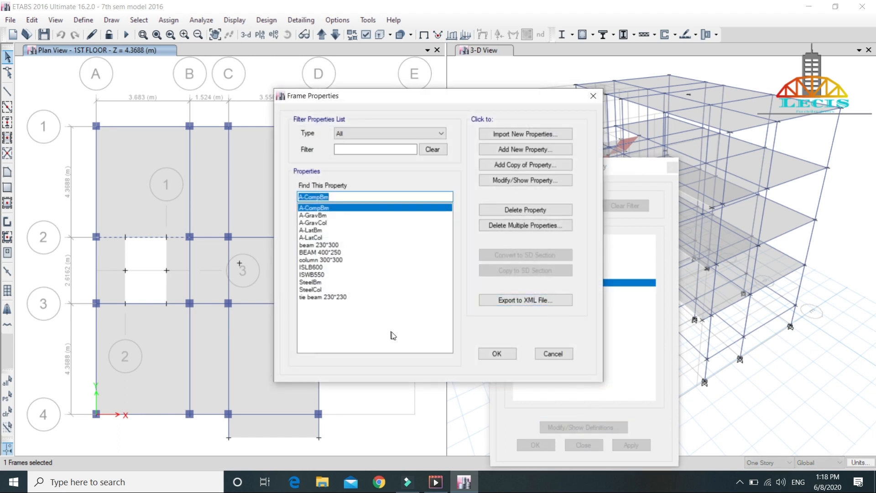
Step: Rename the beam 230*300 section property as beam 400*400
{"action": "left_click", "coordinate": [336, 246]}
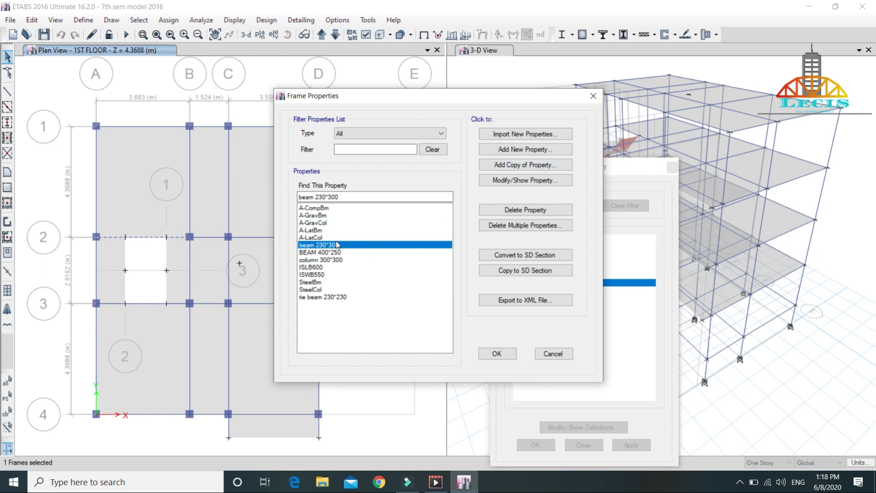
{"action": "left_click", "coordinate": [538, 181]}
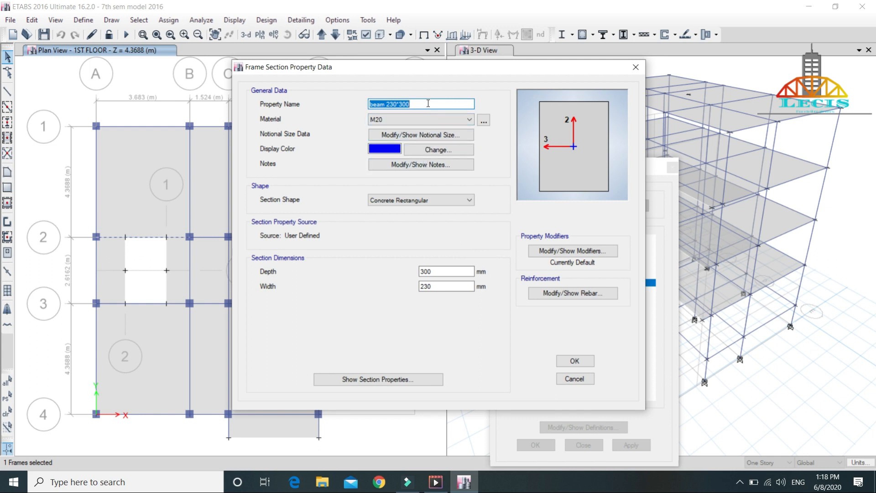
{"action": "key", "text": "BackSpace"}
{"action": "type", "text": "beam "}
{"action": "type", "text": "30"}
{"action": "key", "text": "BackSpace"}
{"action": "key", "text": "BackSpace"}
{"action": "type", "text": "00*400"}
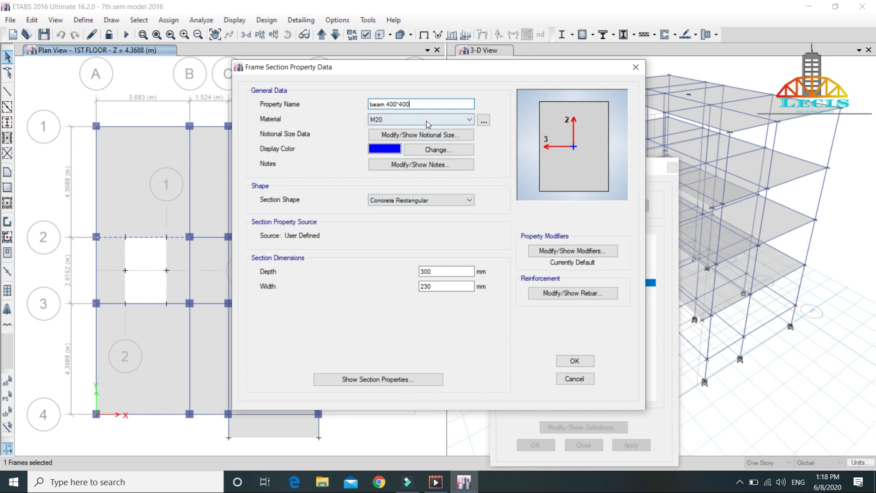
Step: Set the renamed beam section's depth and width to 400 mm each, and accept the frame property definitions
{"action": "left_click", "coordinate": [447, 270]}
{"action": "left_click", "coordinate": [436, 274]}
{"action": "key", "text": "BackSpace"}
{"action": "key", "text": "BackSpace"}
{"action": "key", "text": "BackSpace"}
{"action": "type", "text": "400"}
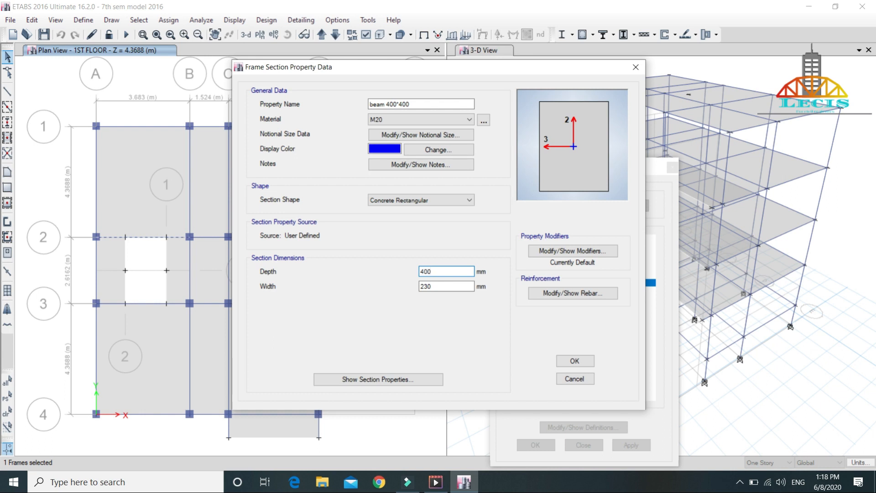
{"action": "left_click", "coordinate": [436, 287]}
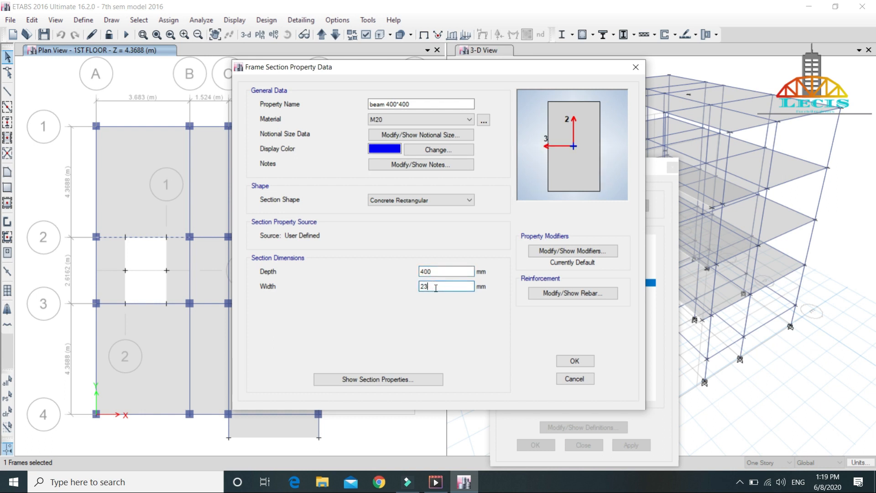
{"action": "type", "text": "400"}
{"action": "left_click", "coordinate": [586, 361]}
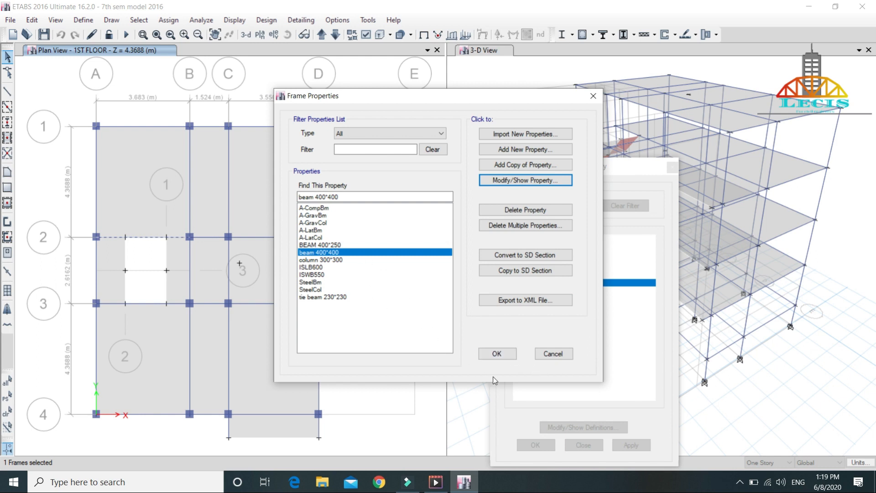
{"action": "left_click", "coordinate": [495, 356]}
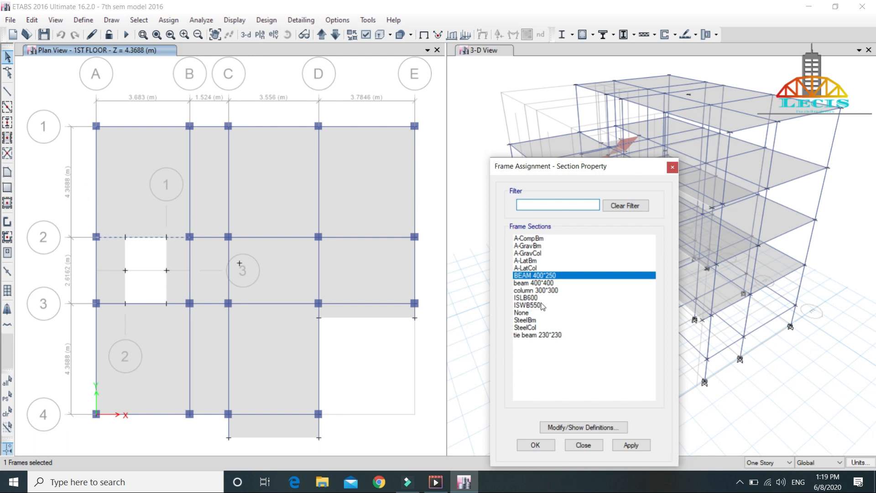
Step: Assign the beam 400*400 section to the selected first-floor beam on grid 2 between A and B
{"action": "left_click", "coordinate": [548, 284]}
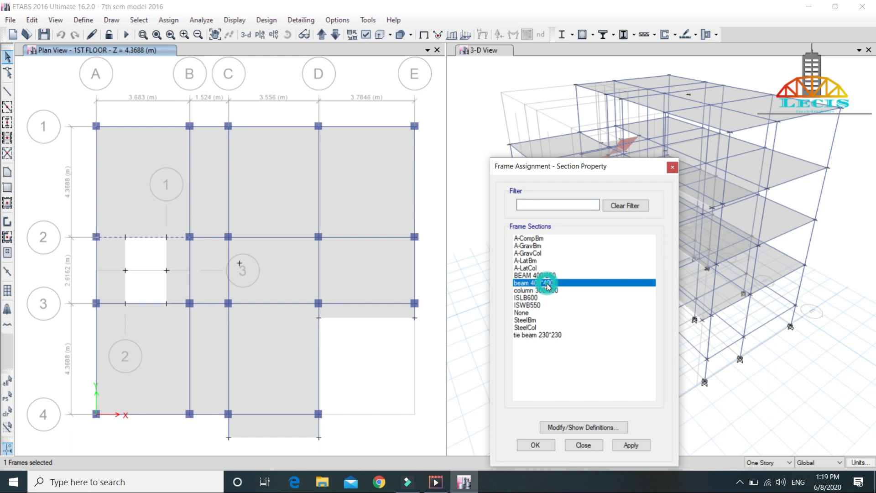
{"action": "left_click", "coordinate": [636, 448]}
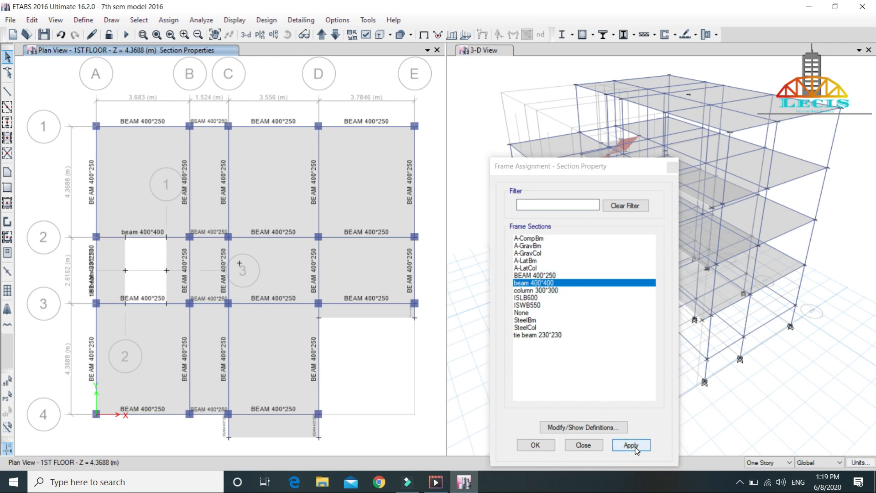
{"action": "left_click", "coordinate": [536, 446]}
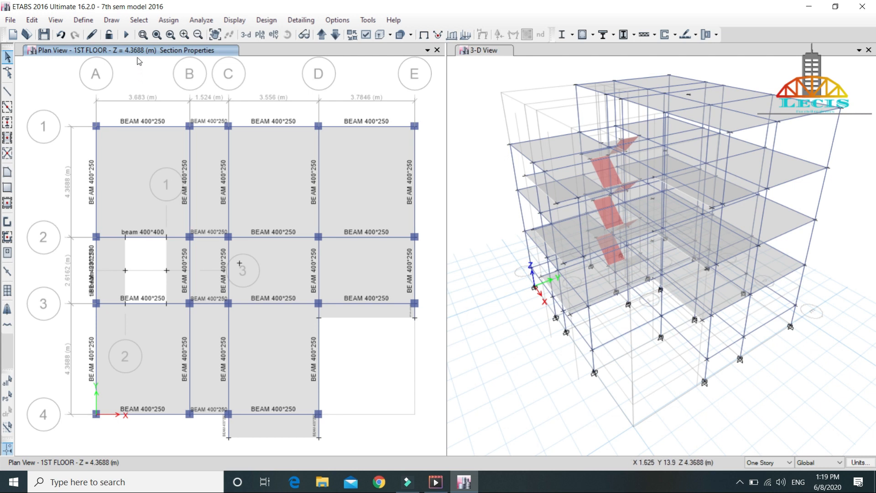
Step: Rerun the analysis and the concrete frame design with the new beam section
{"action": "left_click", "coordinate": [126, 35]}
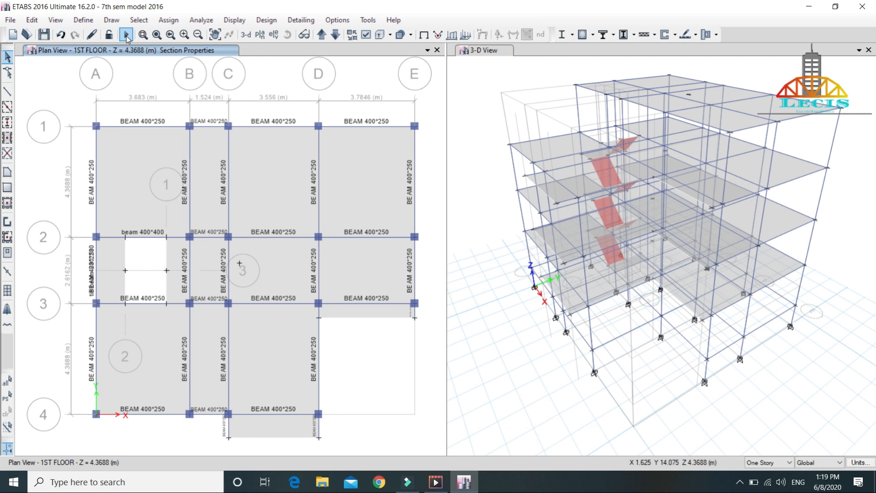
{"action": "left_click", "coordinate": [126, 35]}
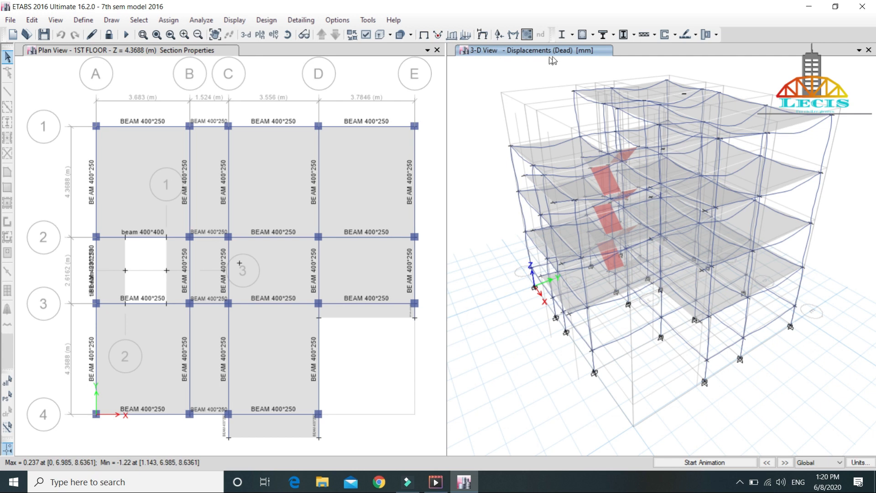
{"action": "left_click", "coordinate": [584, 36]}
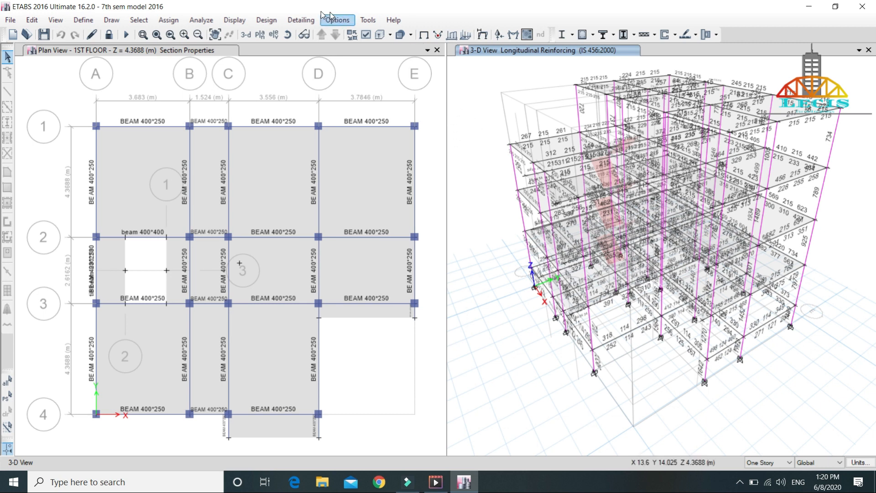
Step: Verify whether all concrete frame members passed the design check, and dismiss the result
{"action": "left_click", "coordinate": [276, 22]}
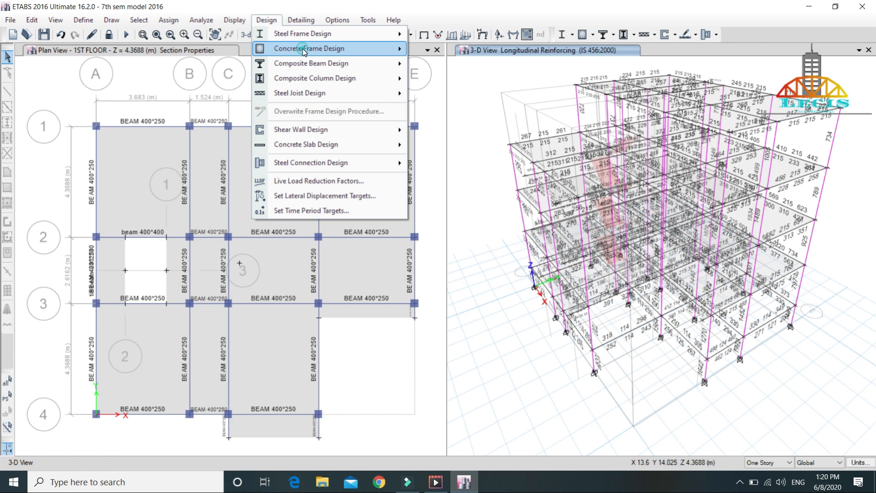
{"action": "mouse_move", "coordinate": [319, 48]}
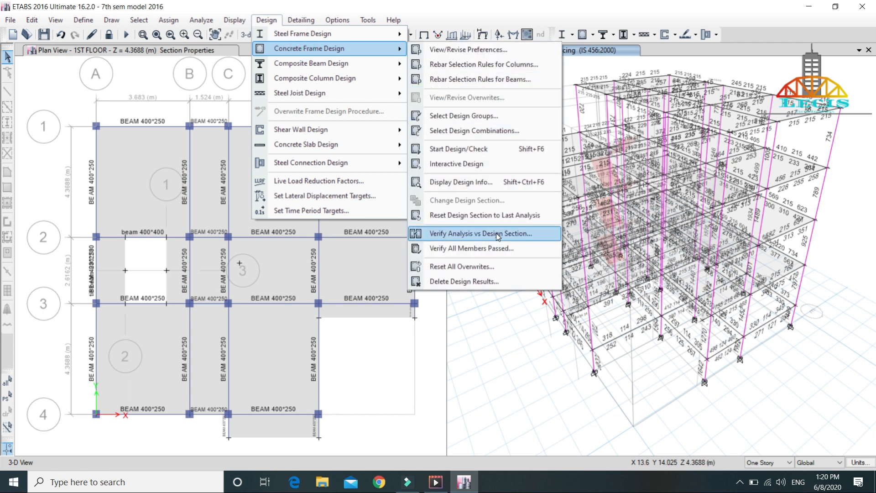
{"action": "left_click", "coordinate": [501, 249]}
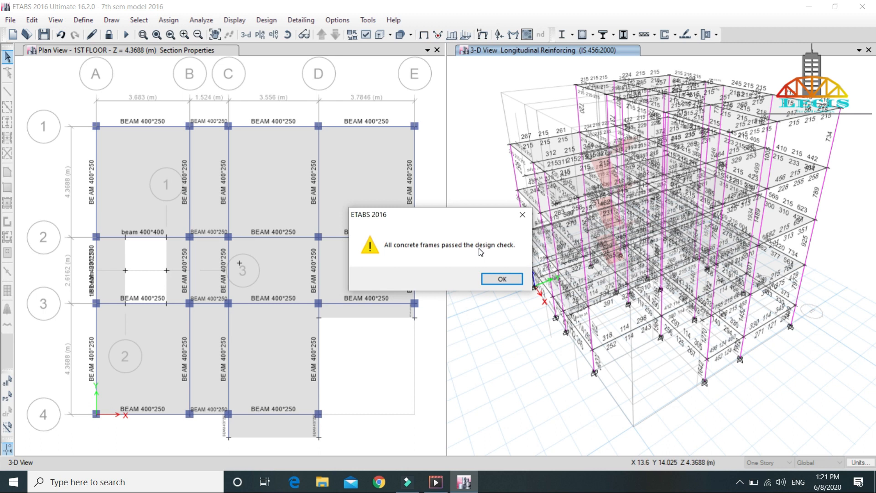
{"action": "key", "text": "Return"}
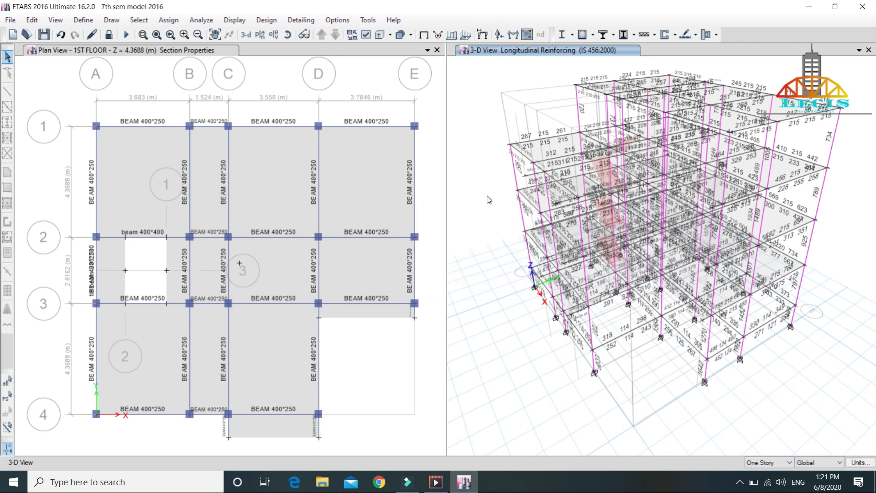
{"action": "key", "text": "alt"}
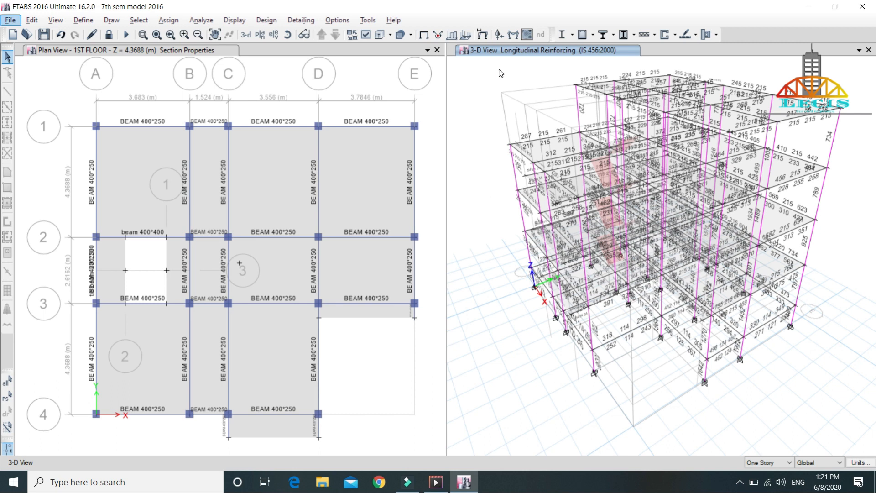